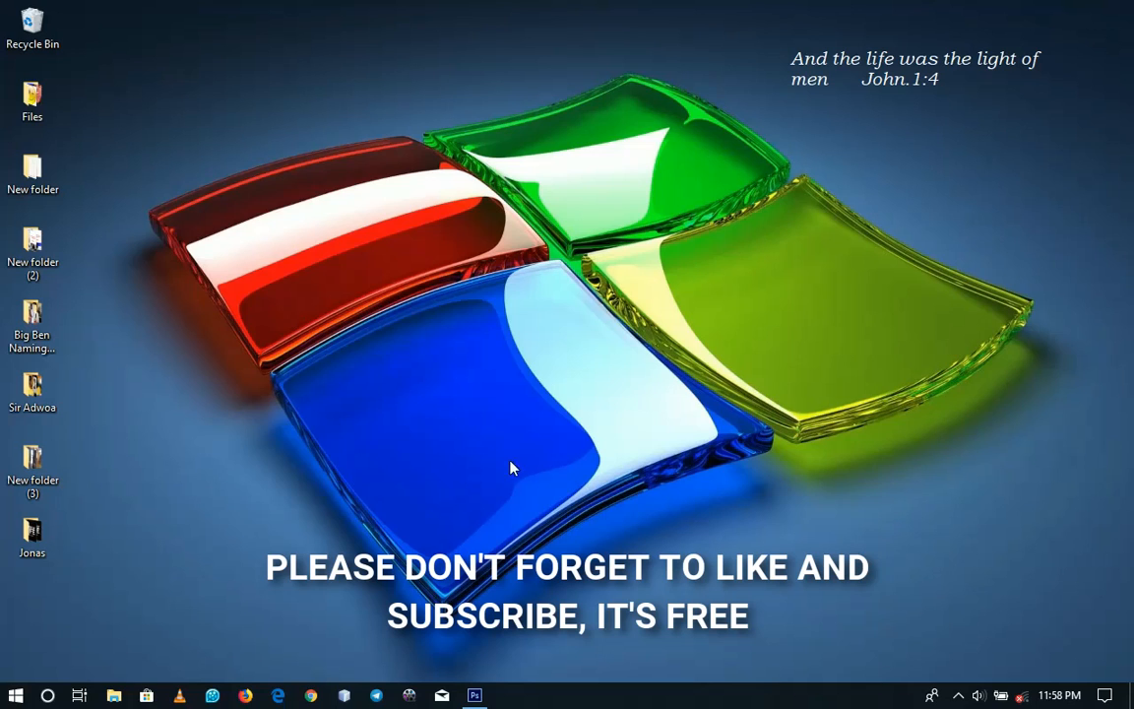
# Switch to Photoshop and create a blank white document 16 by 10 inches at 300 pixels/inch in RGB Color
pyautogui.click(474, 695)
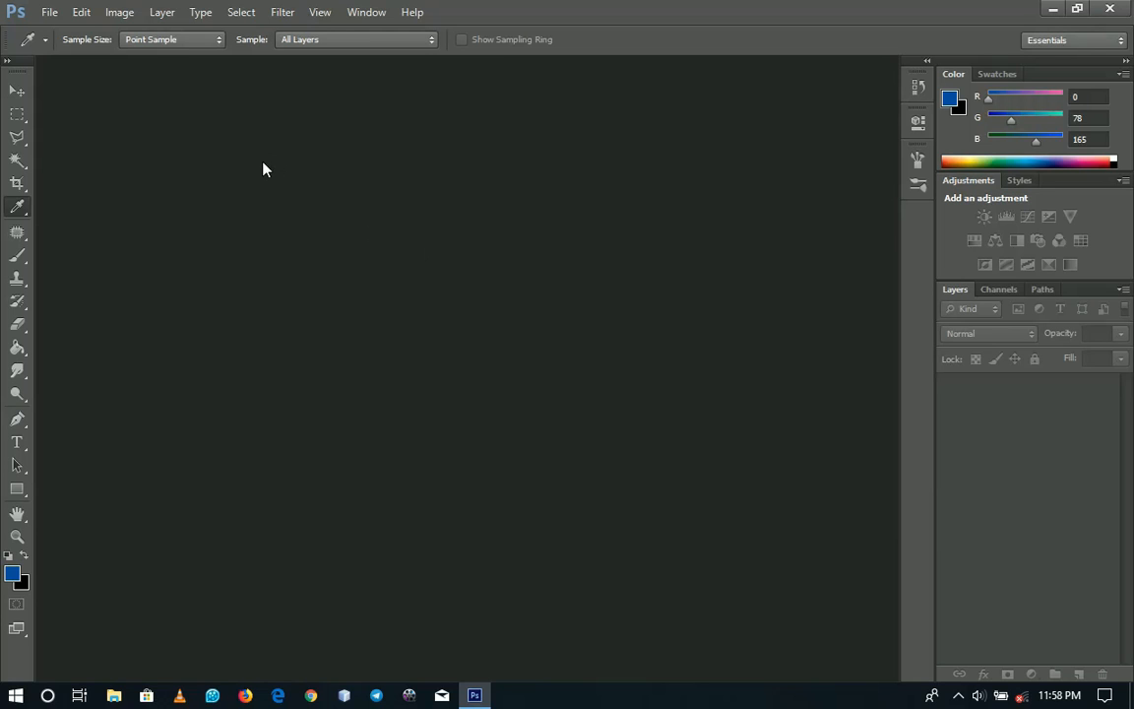
pyautogui.click(56, 15)
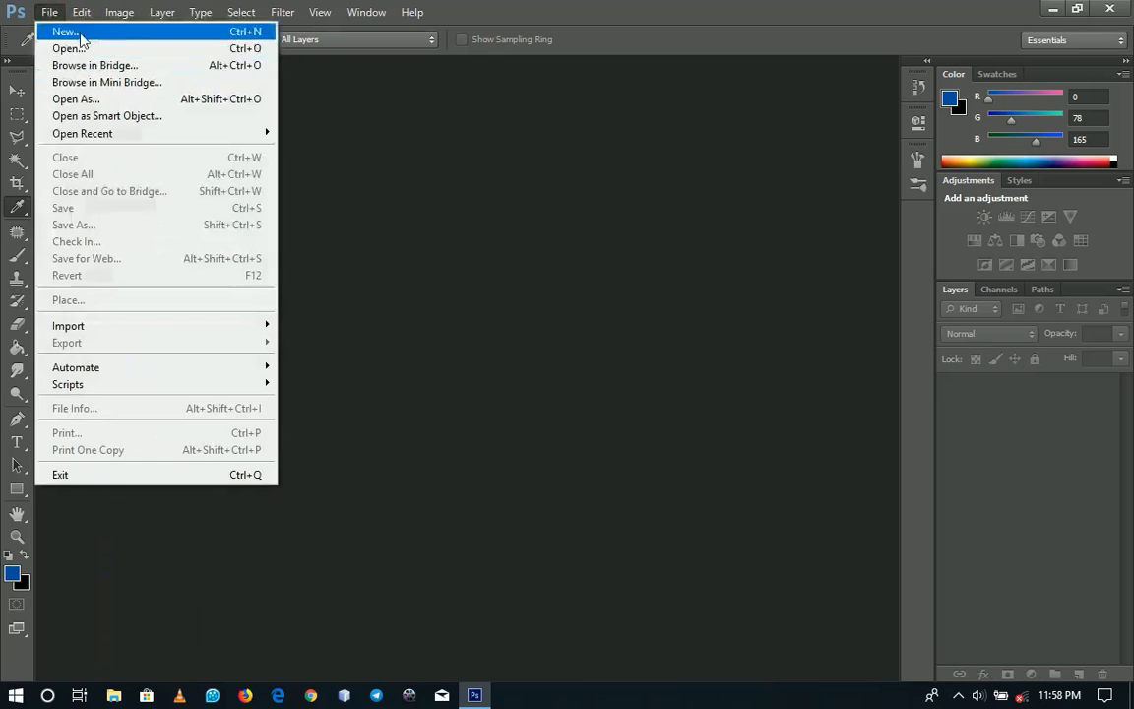
pyautogui.click(73, 32)
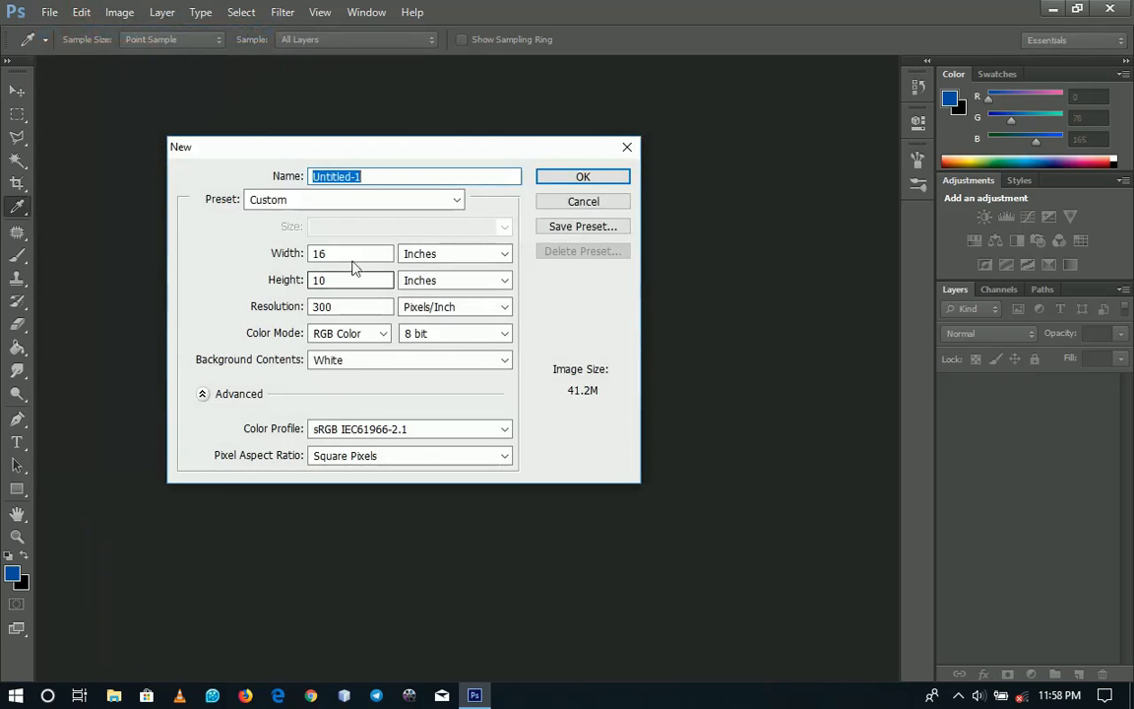
pyautogui.moveTo(339, 253); pyautogui.dragTo(287, 253)
pyautogui.click(350, 280)
pyautogui.doubleClick(350, 280)
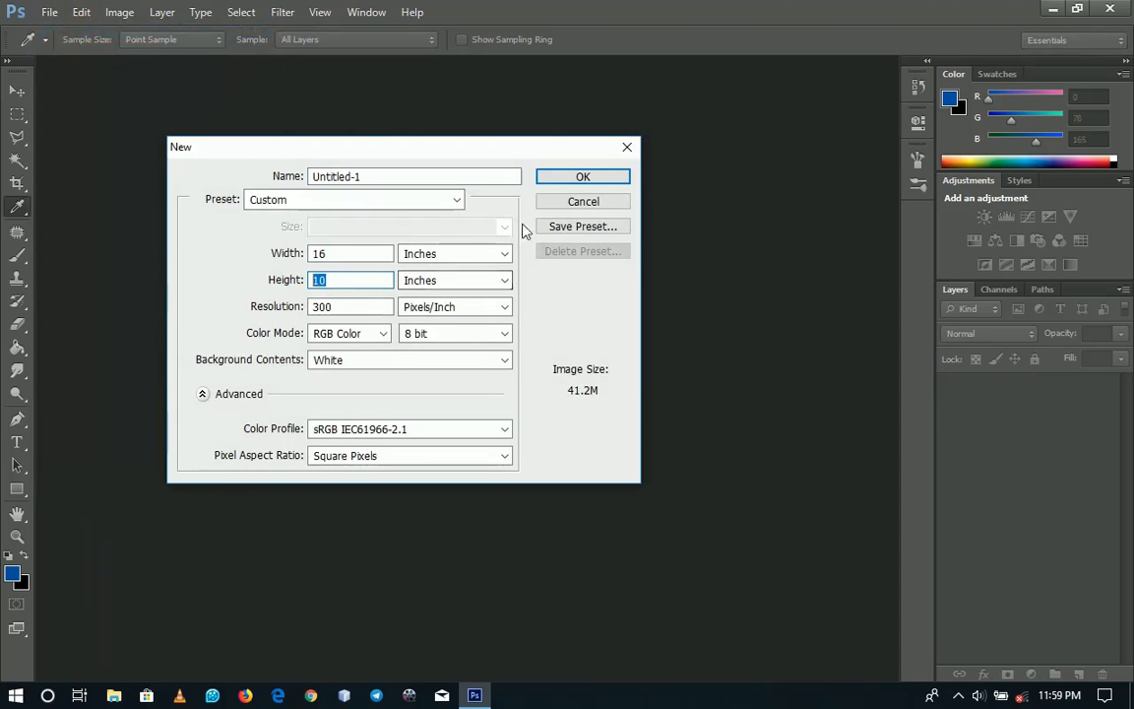
pyautogui.click(591, 177)
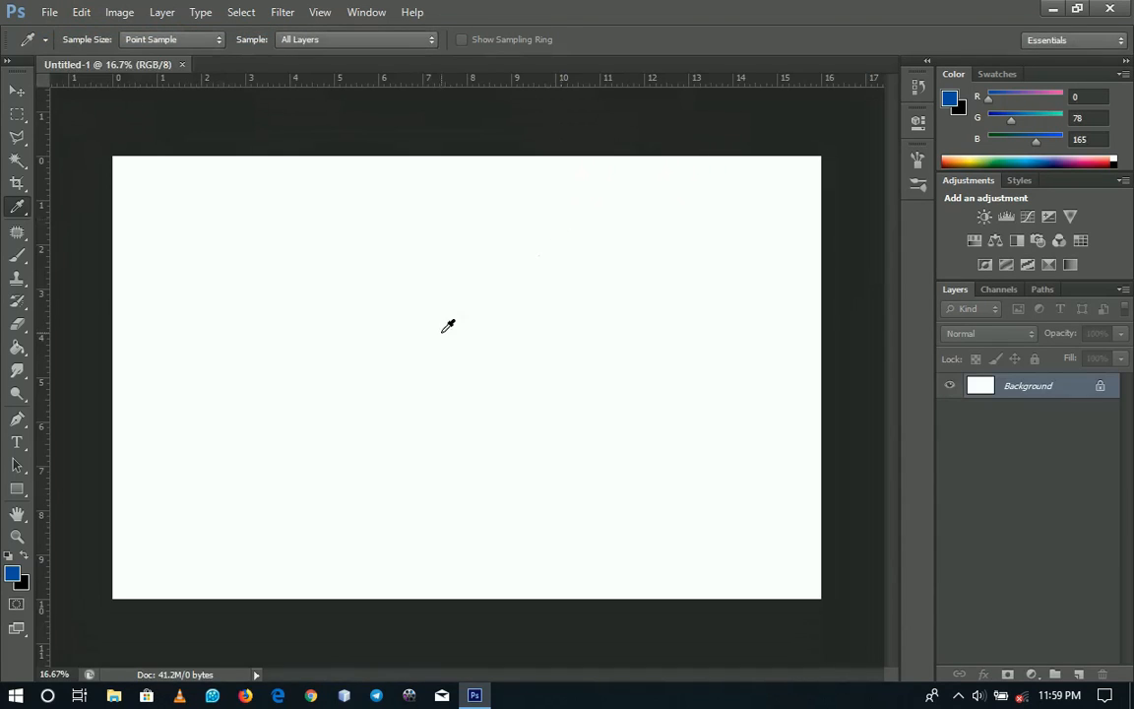
# Draw an upright blue six-sided polygon about 545 px wide and 627 px high with the Polygon tool near the canvas centre
pyautogui.click(20, 488)
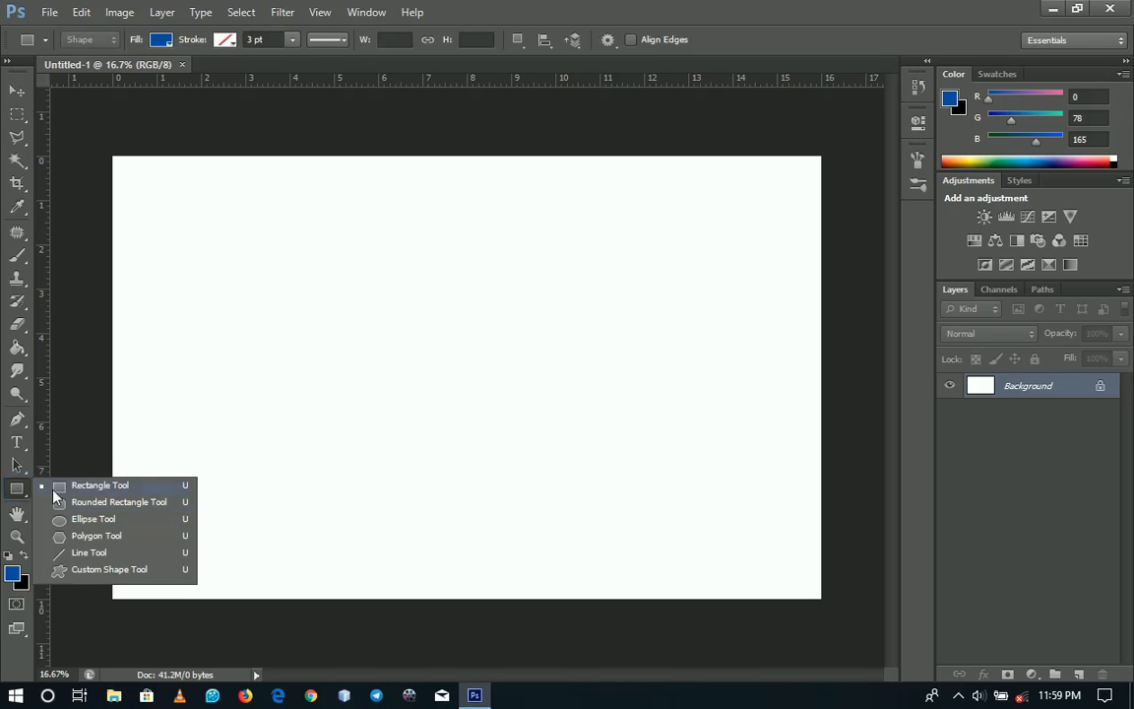
pyautogui.click(88, 535)
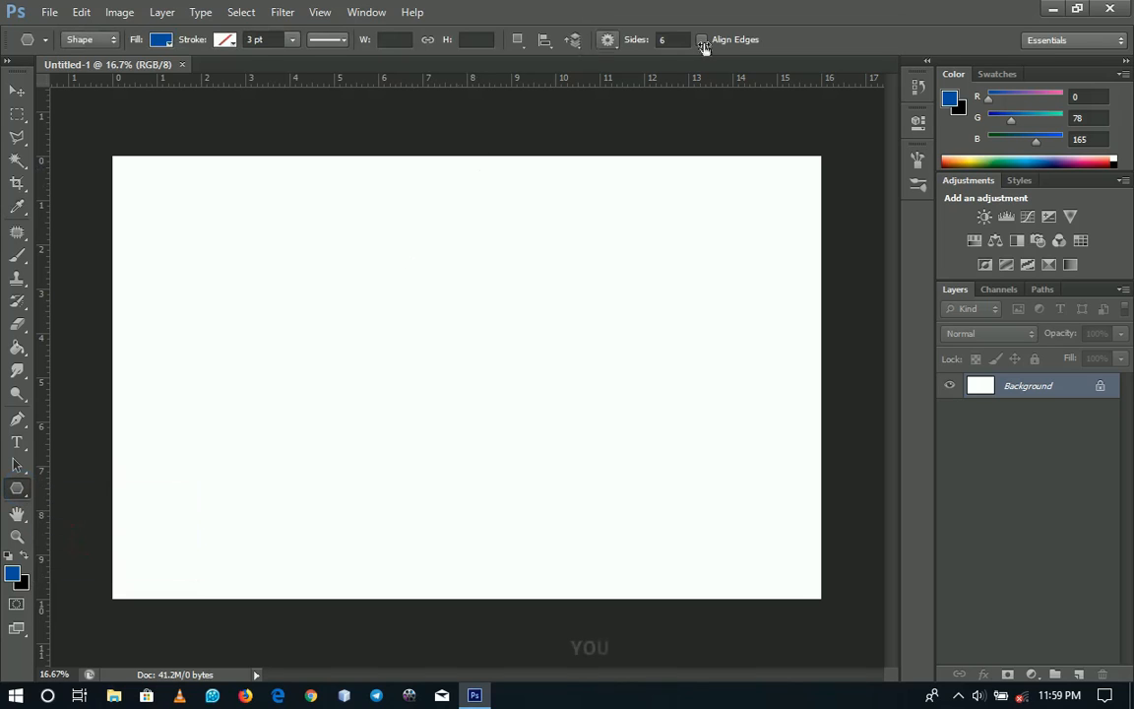
pyautogui.click(687, 41)
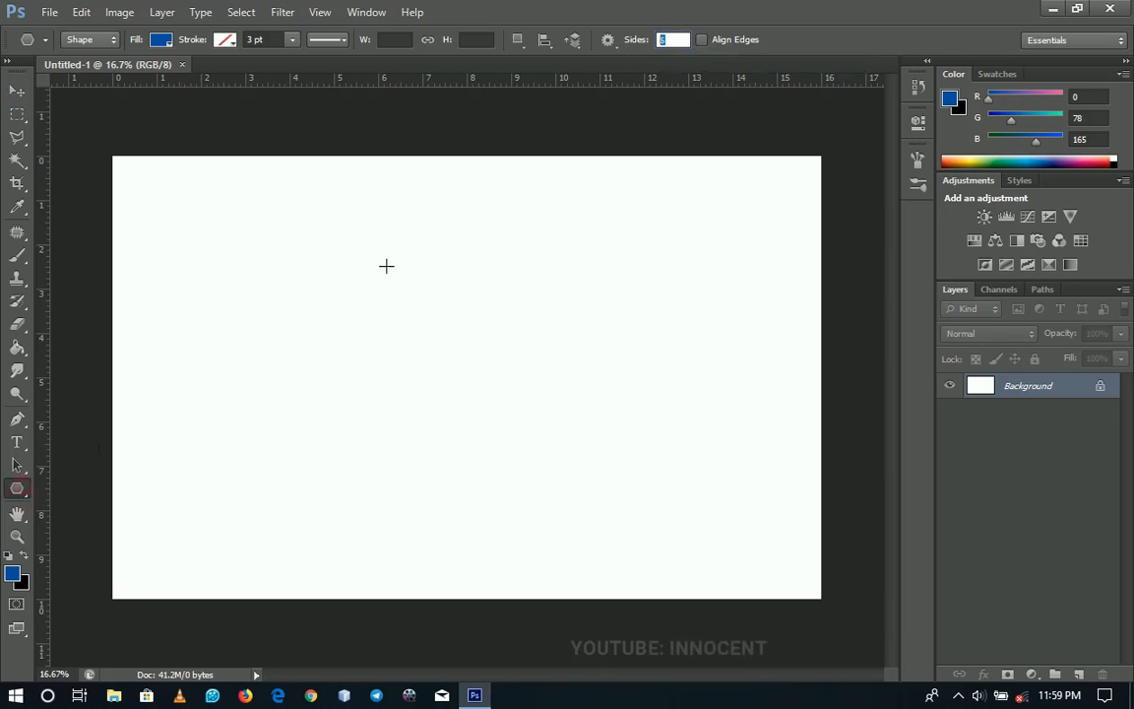
pyautogui.write('6')
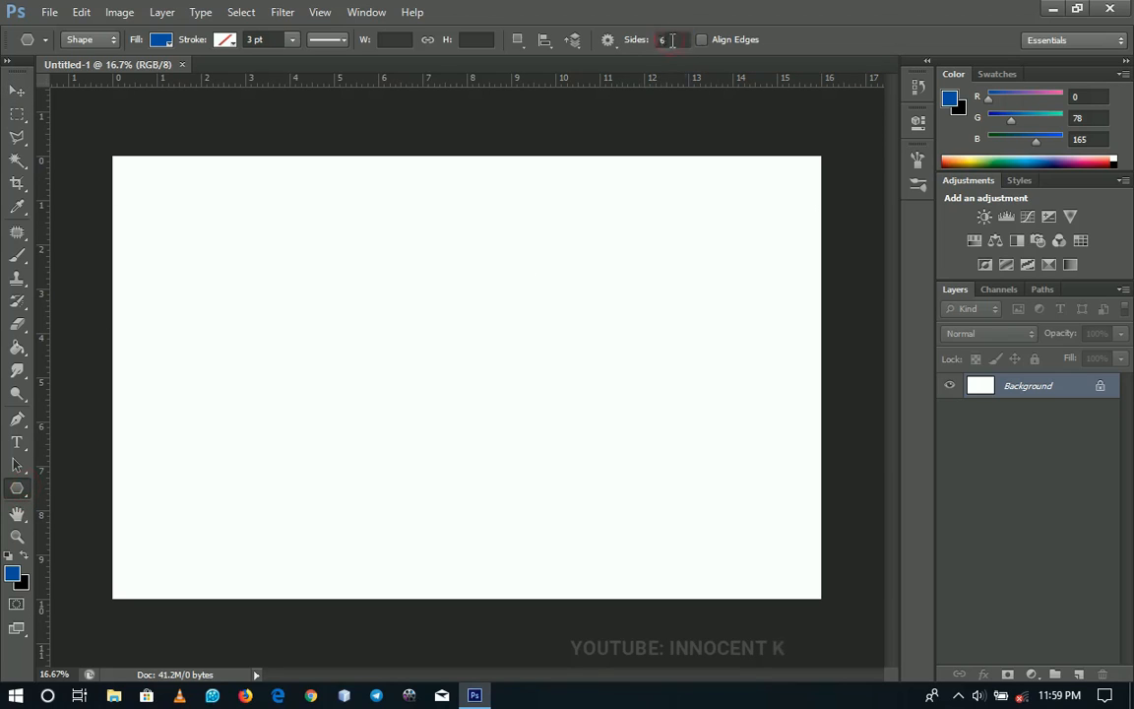
pyautogui.moveTo(224, 215); pyautogui.dragTo(419, 237)
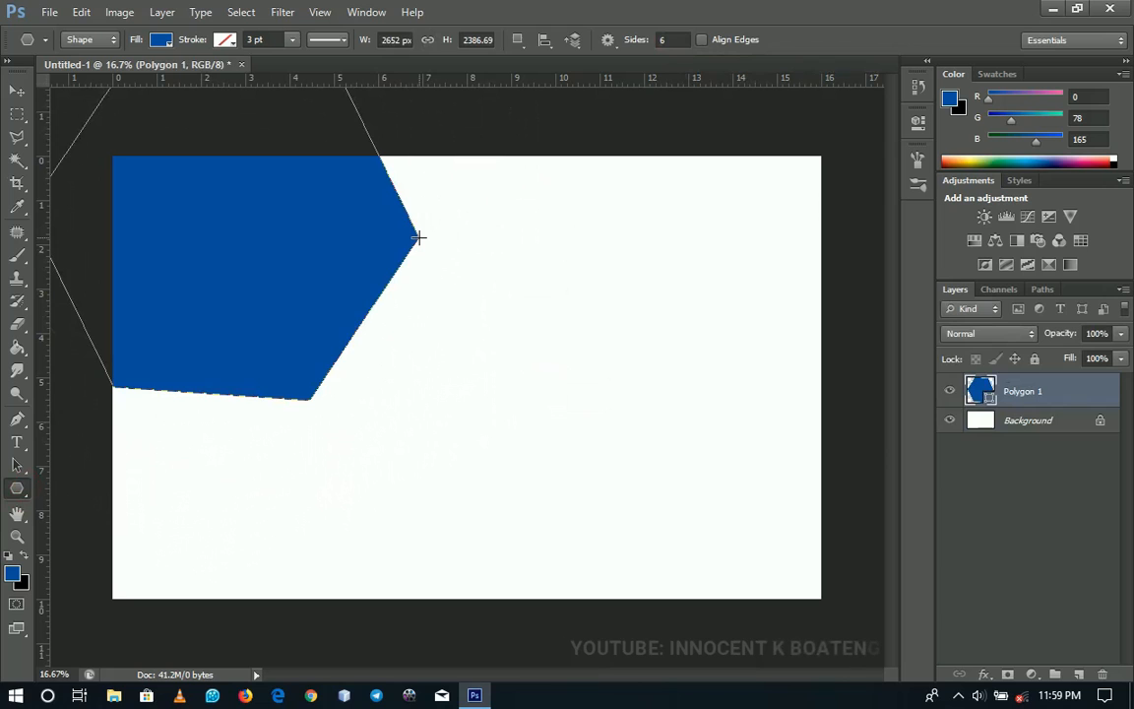
pyautogui.hotkey('ctrl', 'z')
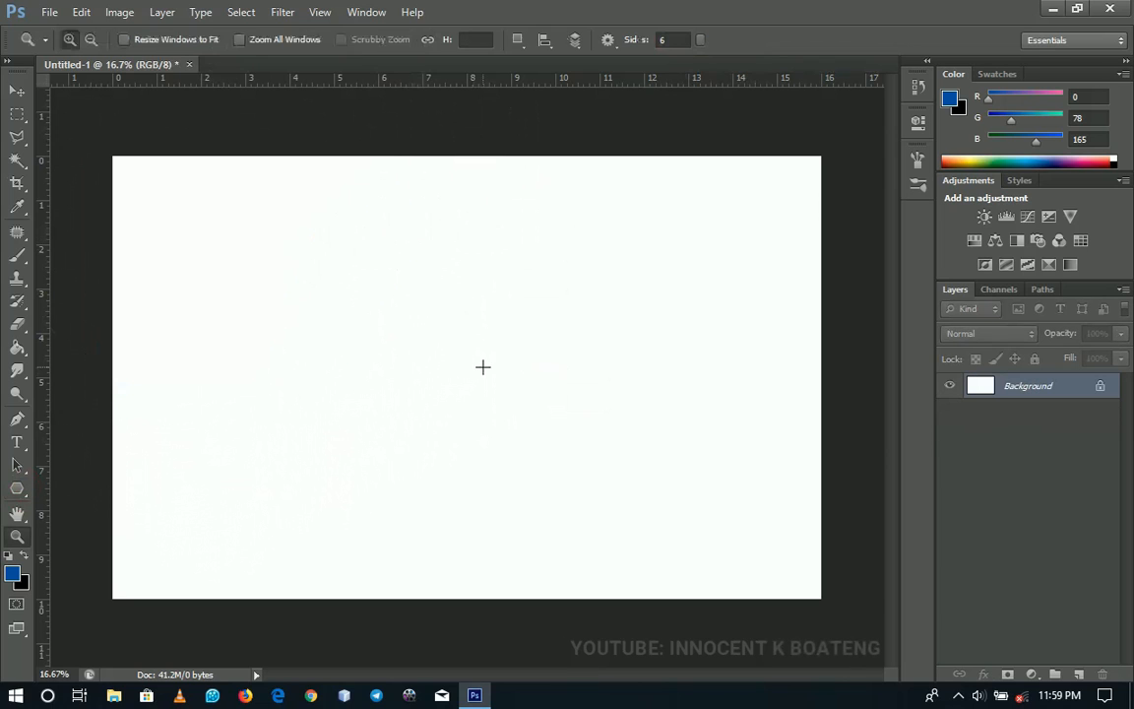
pyautogui.keyDown('ctrl'); pyautogui.click(537, 362); pyautogui.keyUp('ctrl')
pyautogui.moveTo(482, 345); pyautogui.dragTo(501, 369)
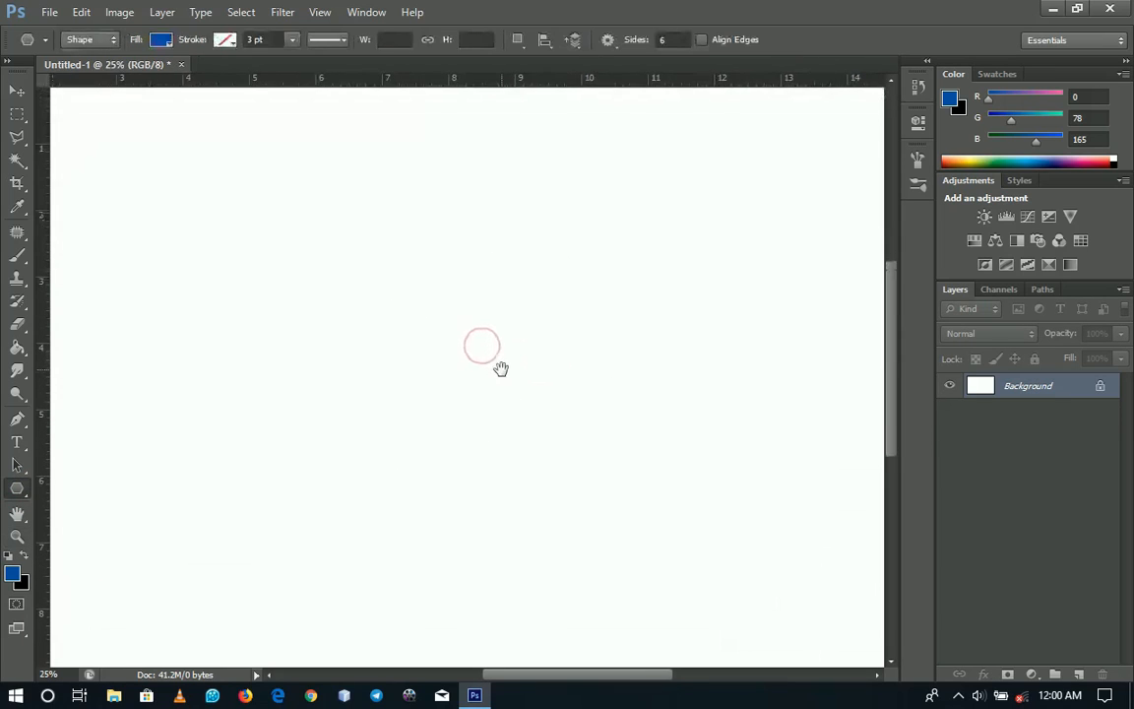
pyautogui.keyDown('ctrl'); pyautogui.click(426, 319); pyautogui.keyUp('ctrl')
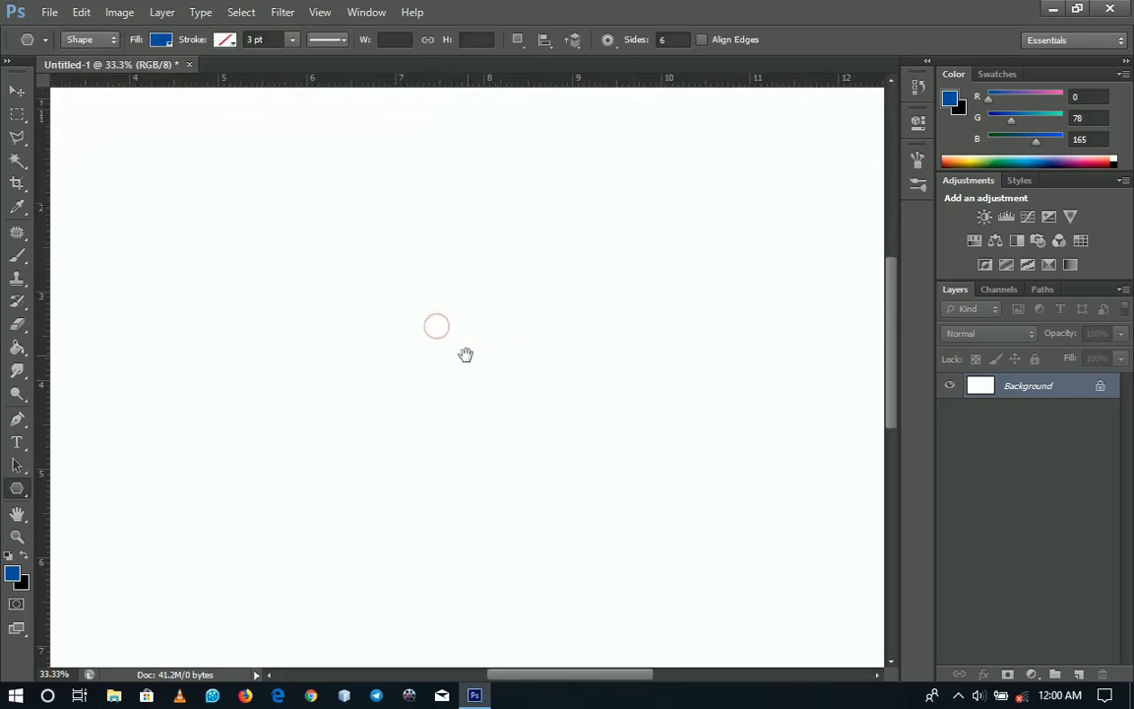
pyautogui.moveTo(410, 331); pyautogui.dragTo(489, 378)
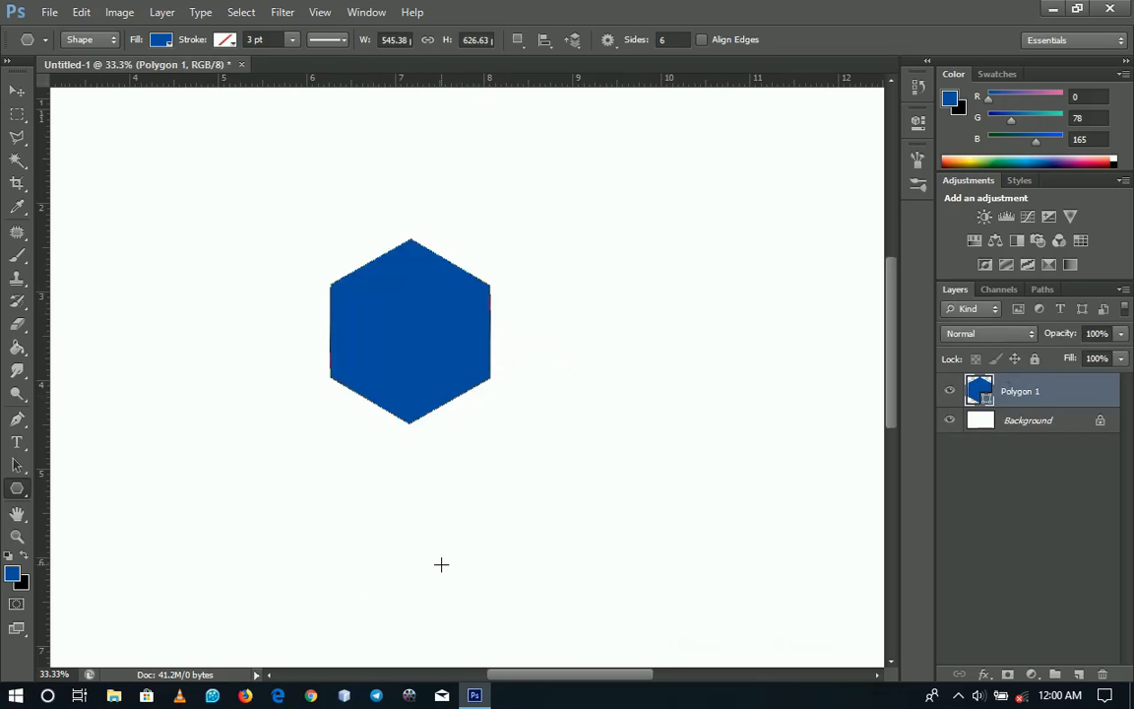
# Enlarge the hexagon proportionally around its centre to about 3.5 inches wide
pyautogui.press('z')
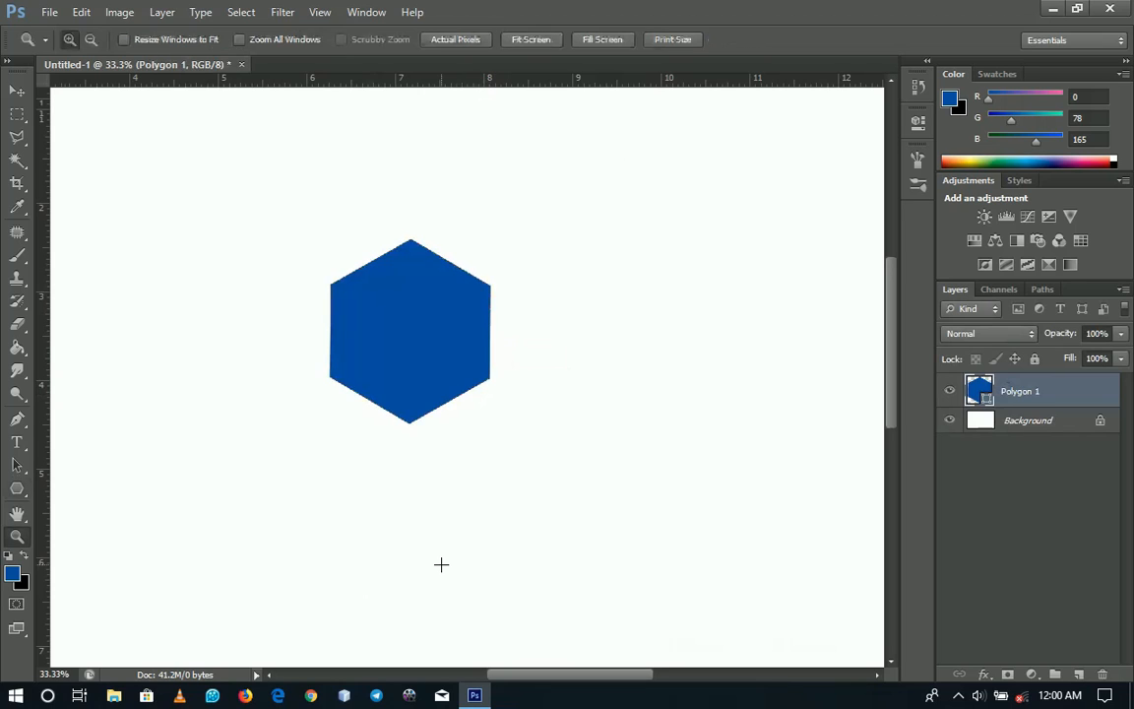
pyautogui.rightClick(466, 376)
pyautogui.click(474, 385)
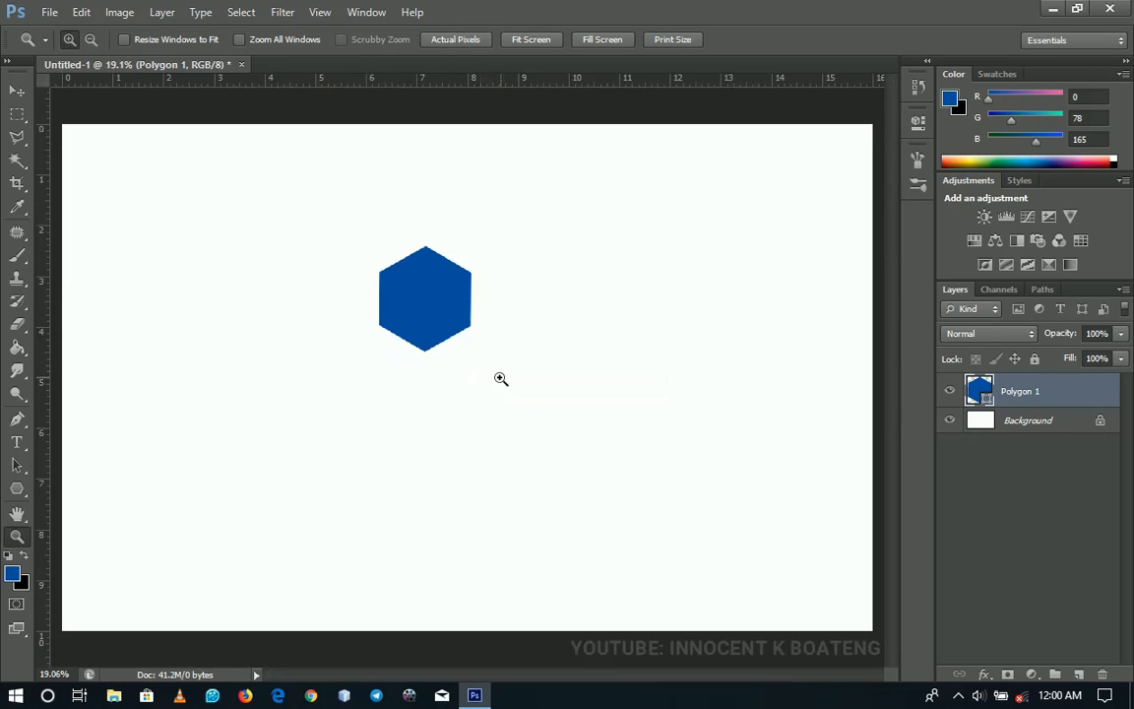
pyautogui.hotkey('ctrl', 't')
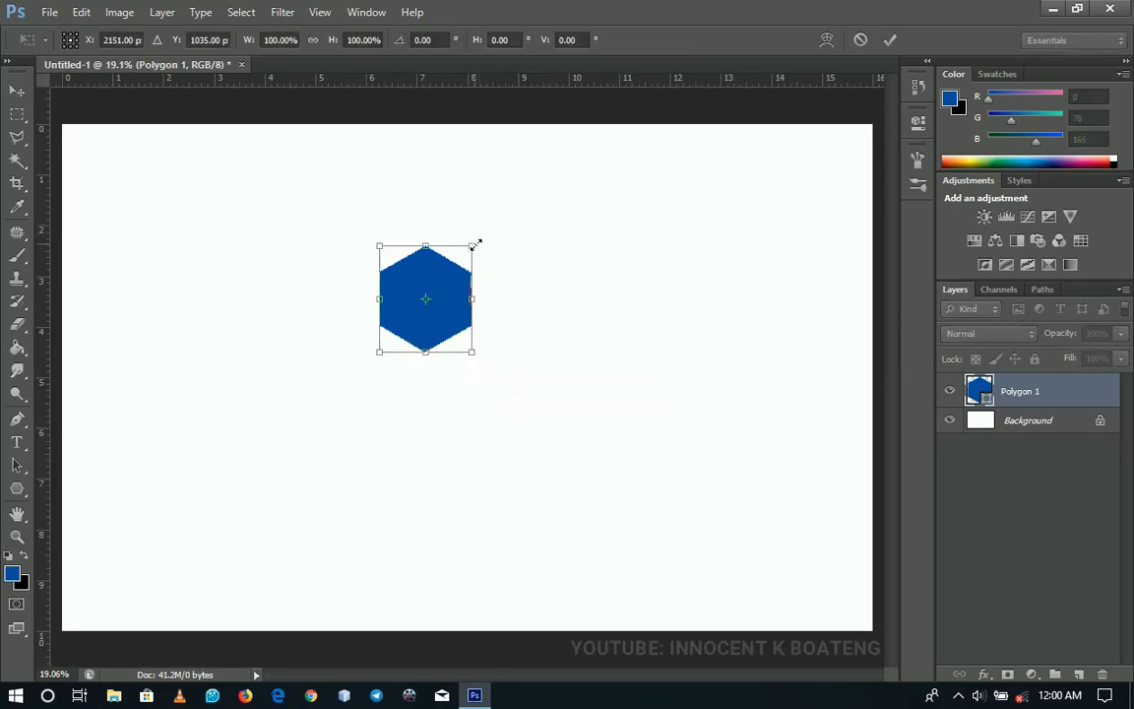
pyautogui.moveTo(475, 242); pyautogui.dragTo(529, 211)
pyautogui.press('Return')
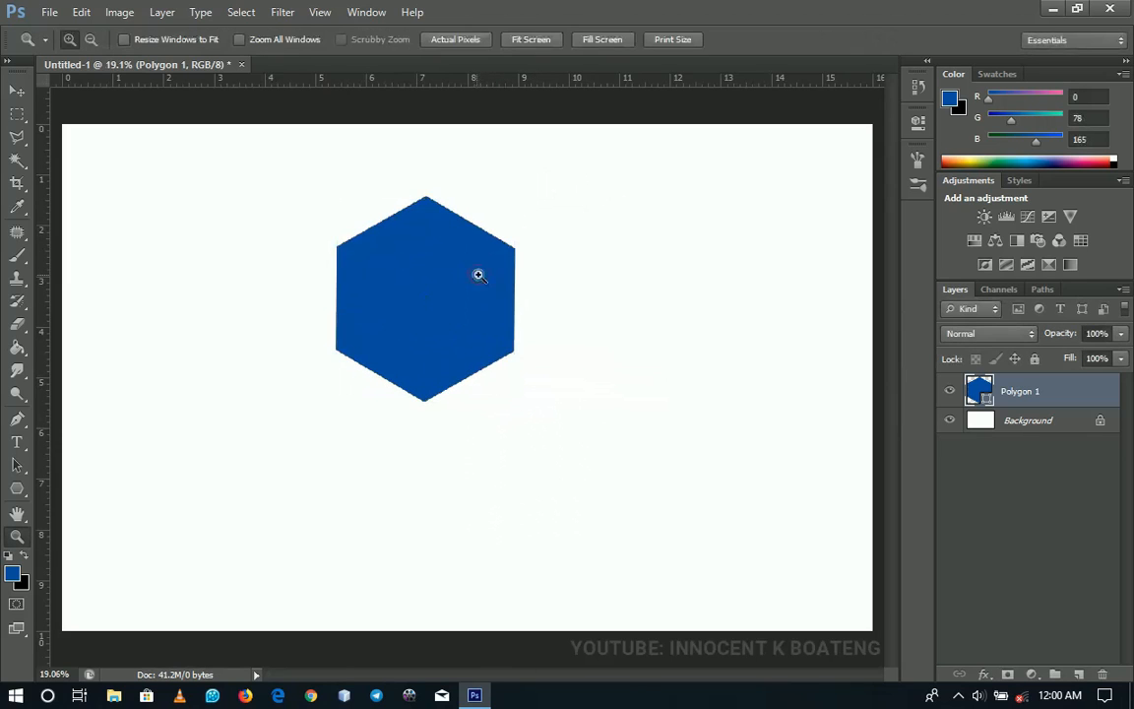
# Centre the hexagon horizontally and vertically on the whole canvas and clear the selection
pyautogui.click(16, 94)
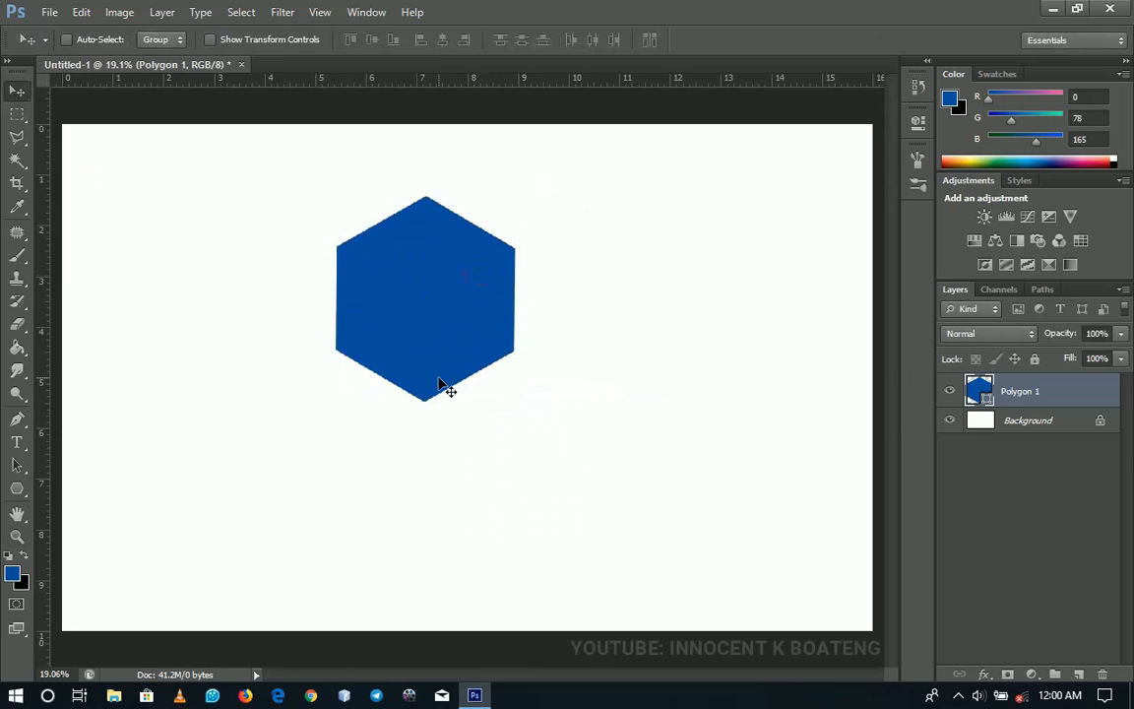
pyautogui.hotkey('ctrl', 'a')
pyautogui.click(442, 39)
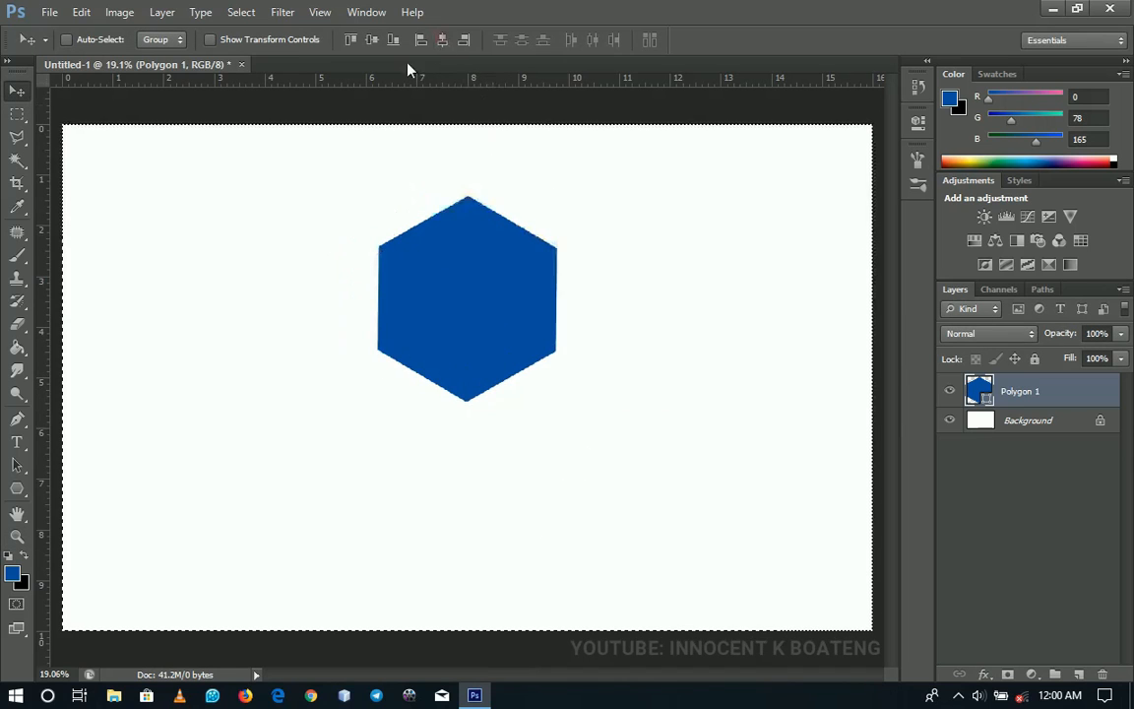
pyautogui.click(370, 42)
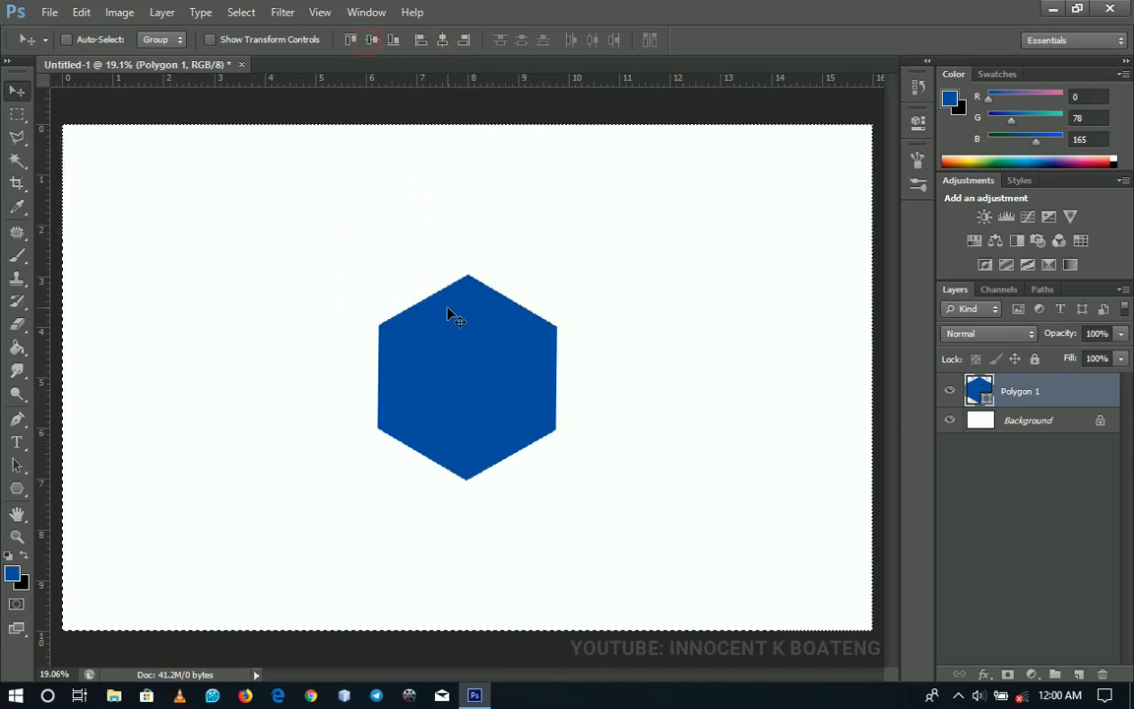
pyautogui.hotkey('ctrl', 'd')
# Scale the centred hexagon up proportionally around its centre to about 4.1 inches wide
pyautogui.hotkey('ctrl', 't')
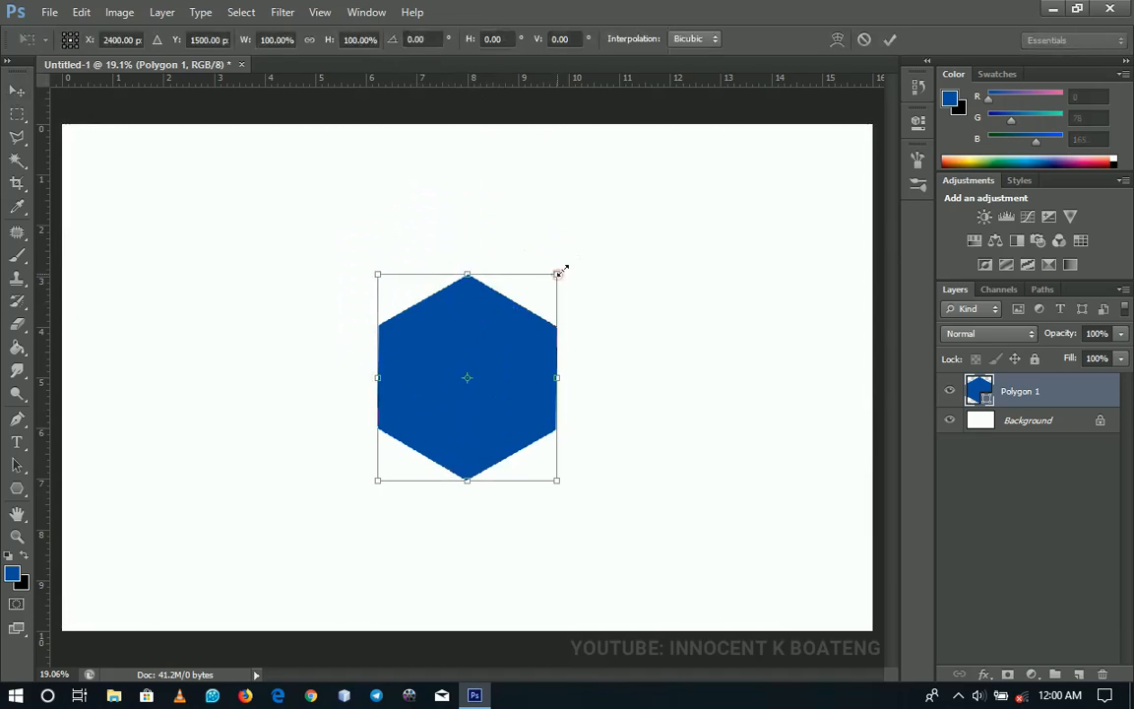
pyautogui.moveTo(559, 271); pyautogui.dragTo(574, 257)
pyautogui.doubleClick(538, 311)
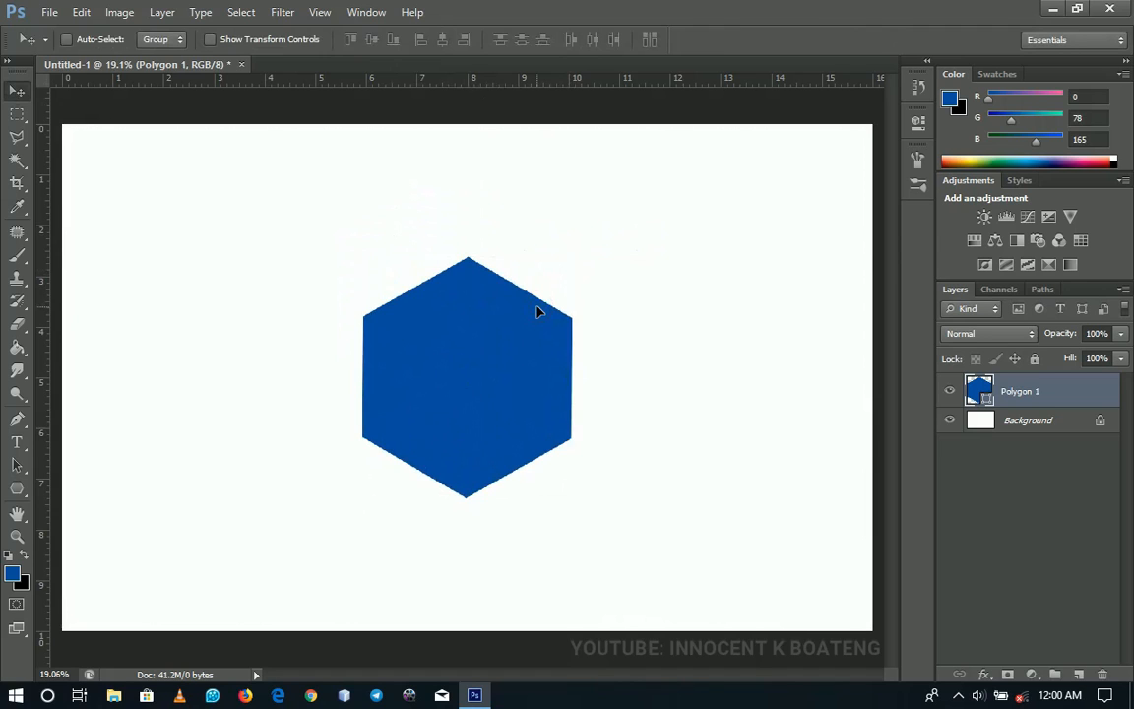
# Try the grey-brown fill 917a7a on the hexagon and restore its blue fill 004ea5
pyautogui.doubleClick(980, 394)
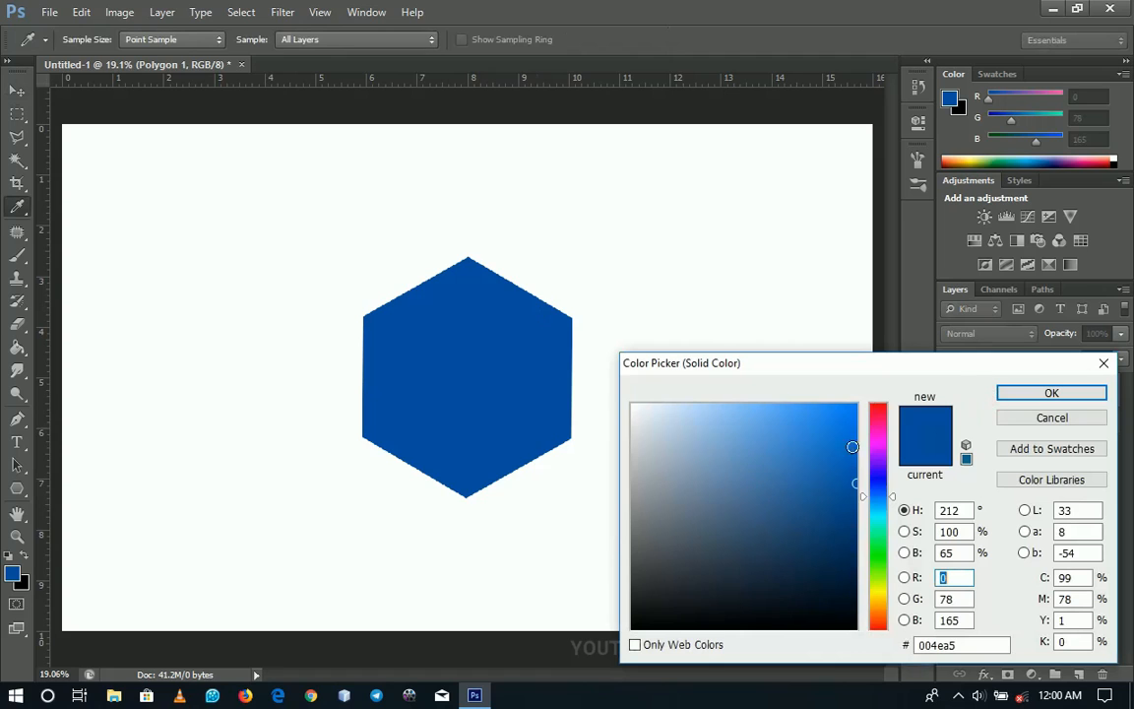
pyautogui.click(878, 404)
pyautogui.moveTo(823, 445); pyautogui.dragTo(667, 501)
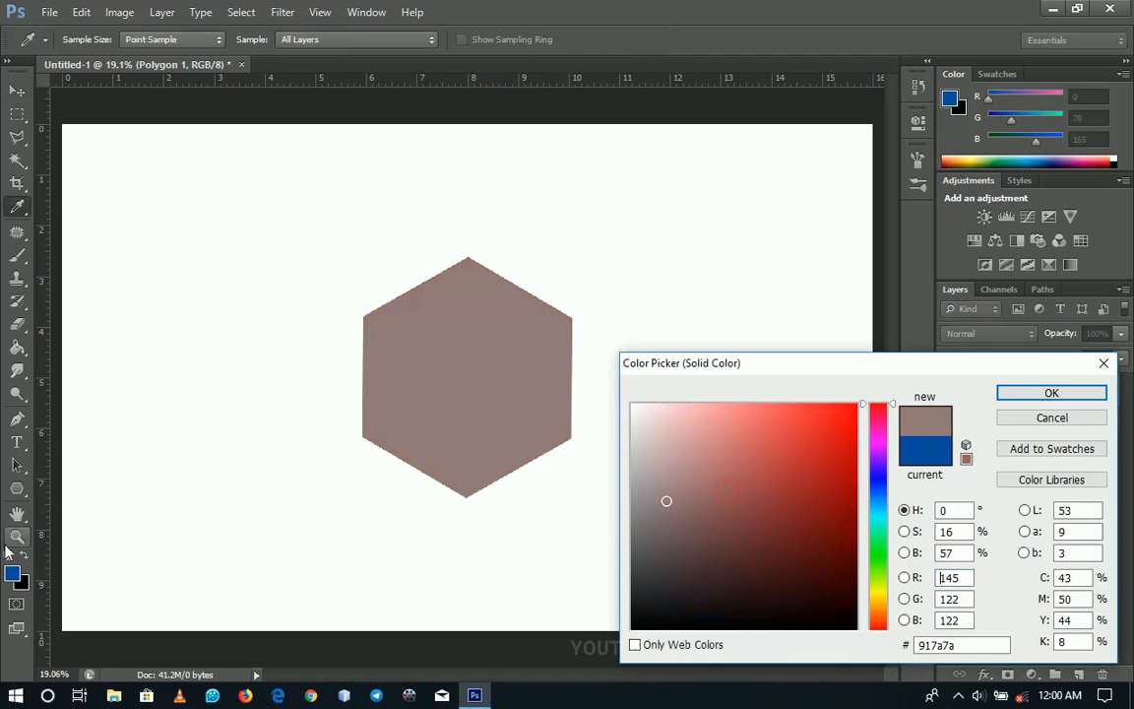
pyautogui.click(12, 575)
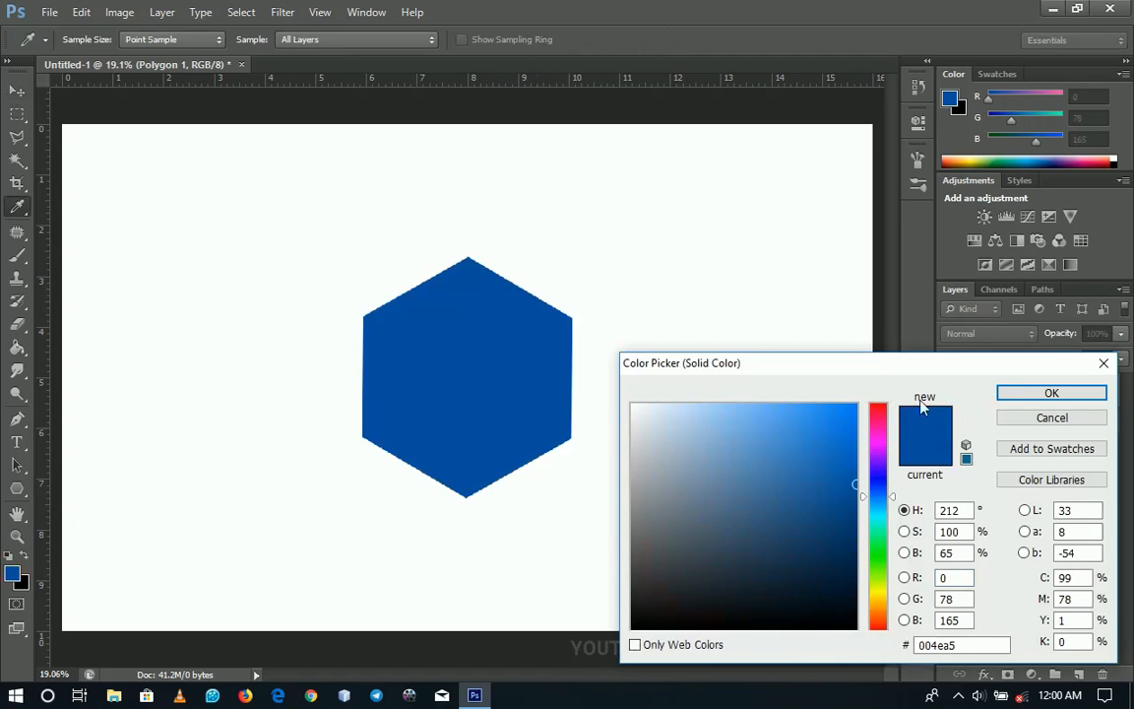
pyautogui.click(1023, 394)
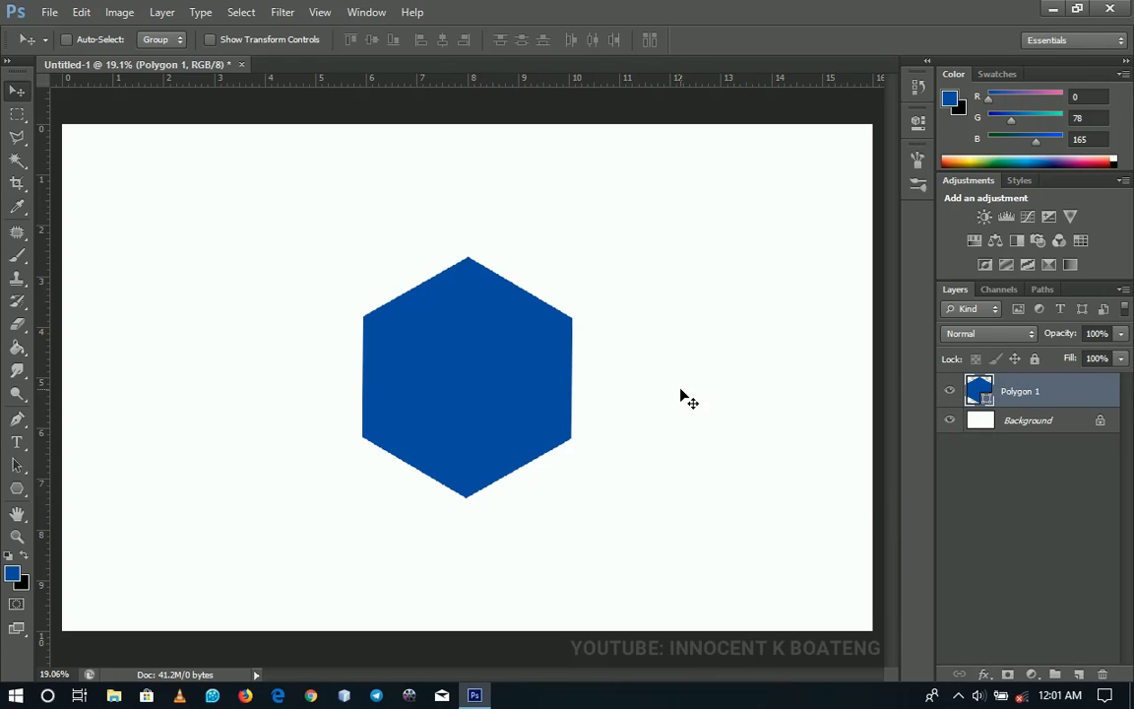
# Add a horizontal guide at 50% of the canvas height
pyautogui.click(324, 13)
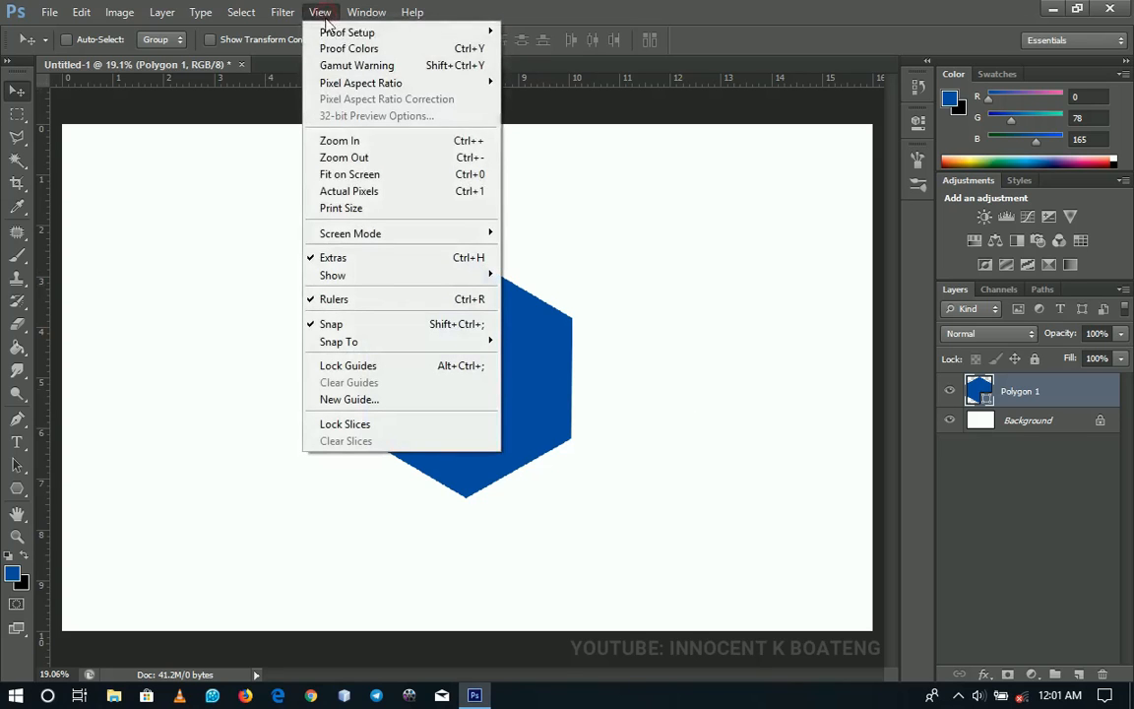
pyautogui.click(344, 400)
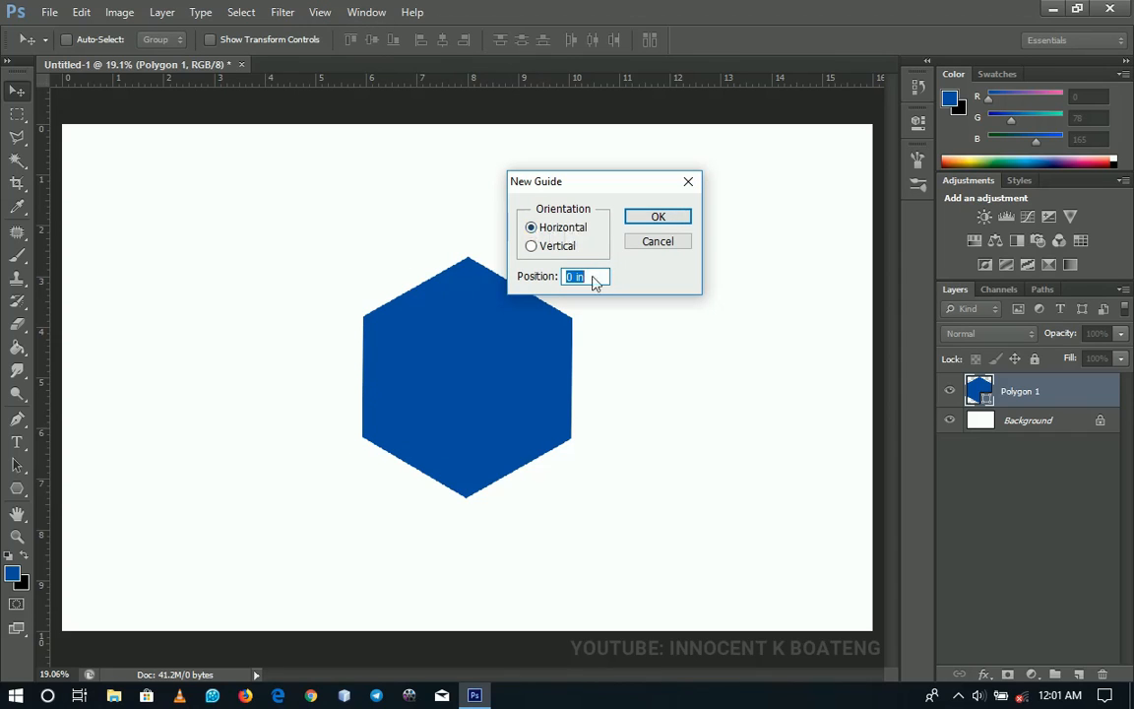
pyautogui.write('50%')
pyautogui.press('Return')
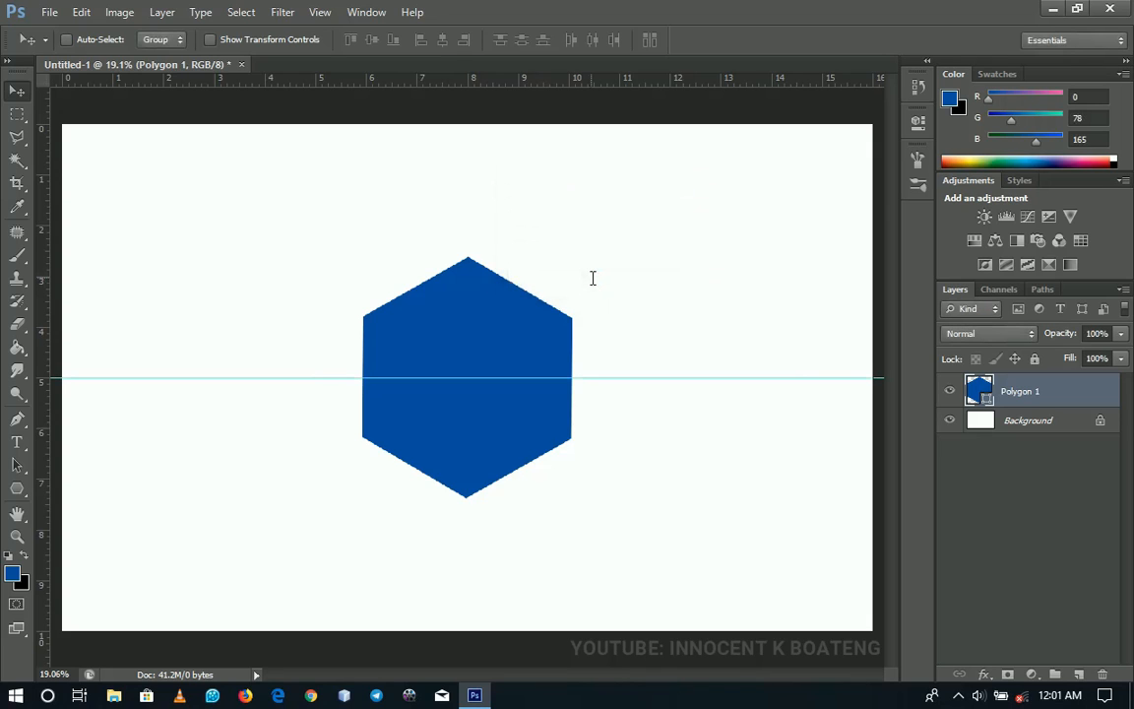
# Add a vertical guide at 50% of the canvas width
pyautogui.click(322, 13)
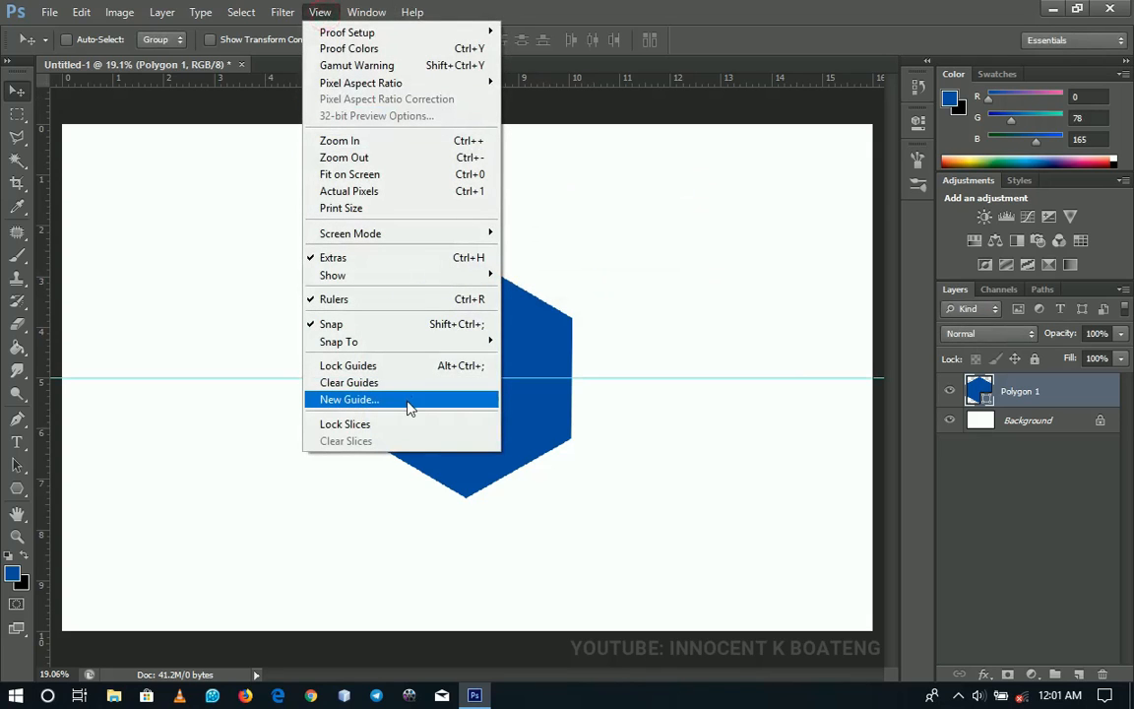
pyautogui.click(410, 407)
pyautogui.click(533, 248)
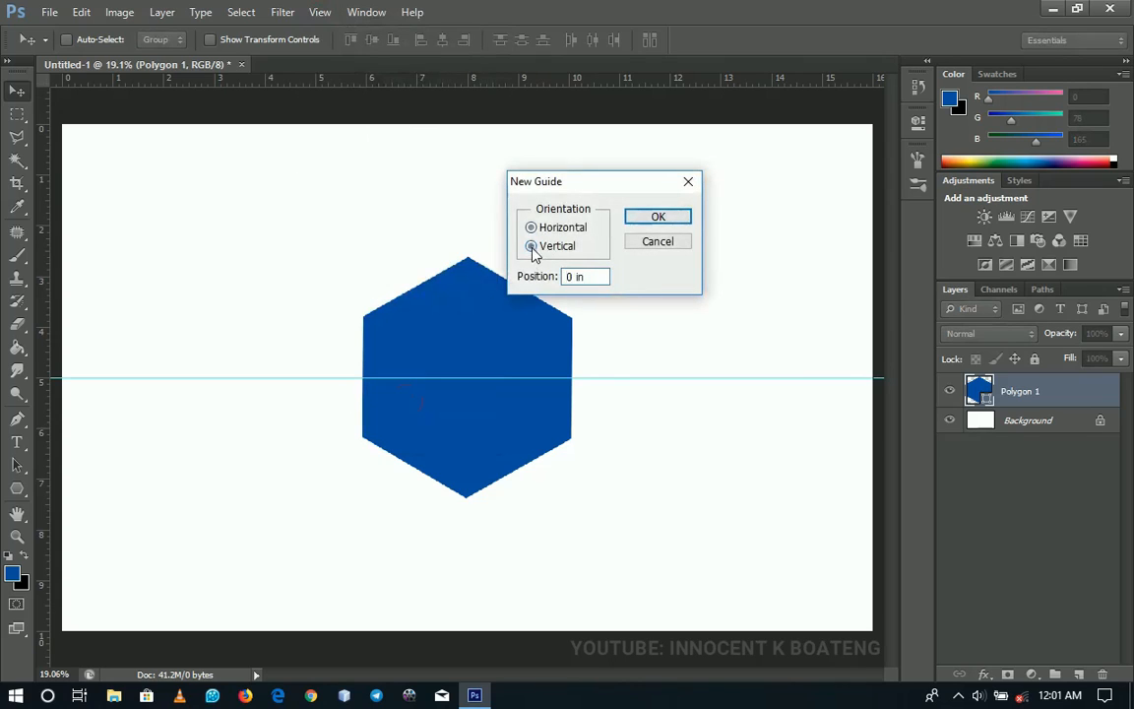
pyautogui.moveTo(593, 278); pyautogui.dragTo(490, 265)
pyautogui.write('50')
pyautogui.click(645, 219)
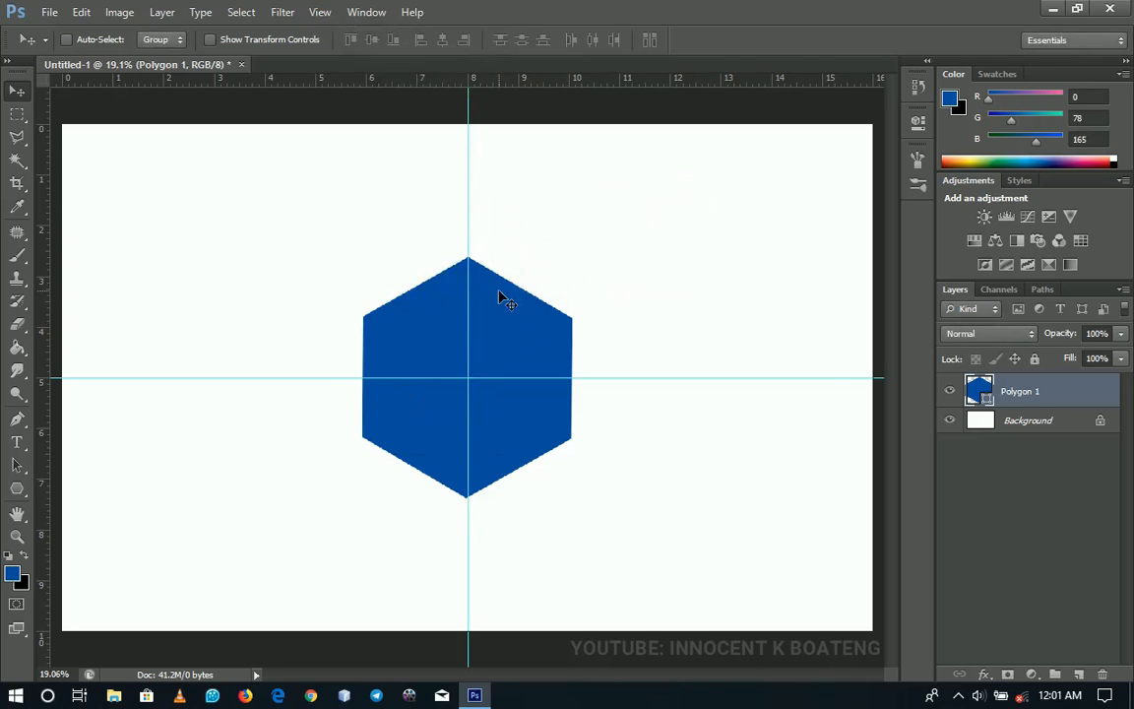
# Rotate the hexagon slightly with Free Transform so its top vertex lies on the vertical guide and its side edges stand upright
pyautogui.press('z')
pyautogui.click(469, 253)
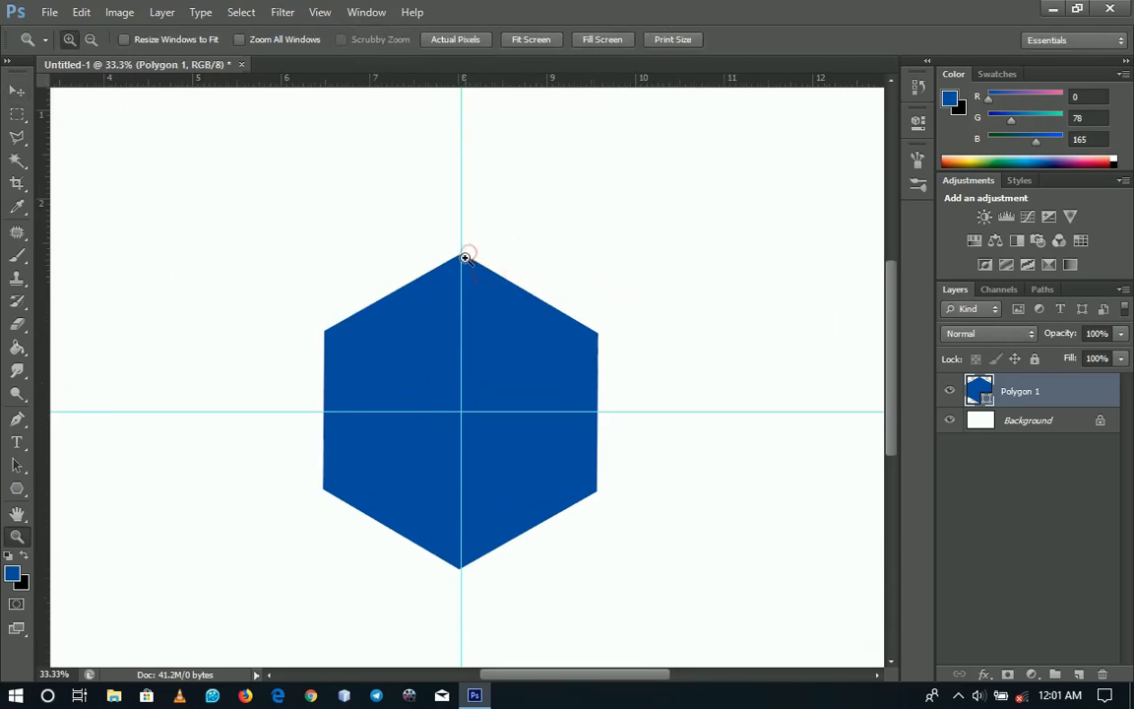
pyautogui.click(469, 253)
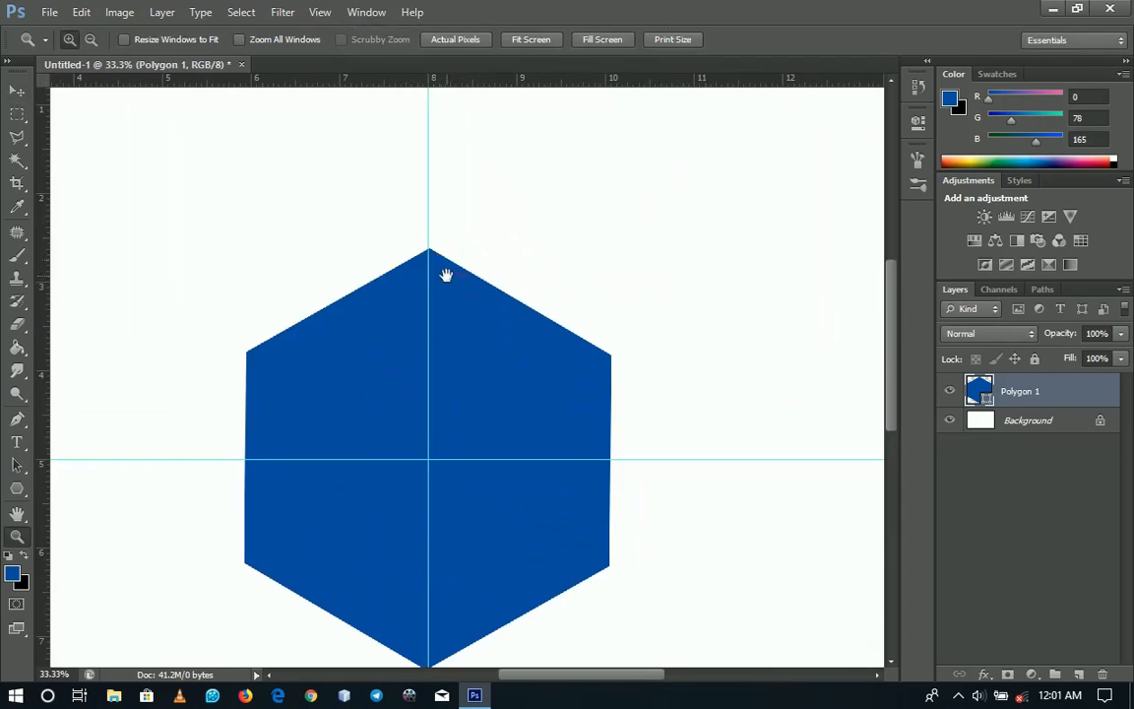
pyautogui.click(424, 254)
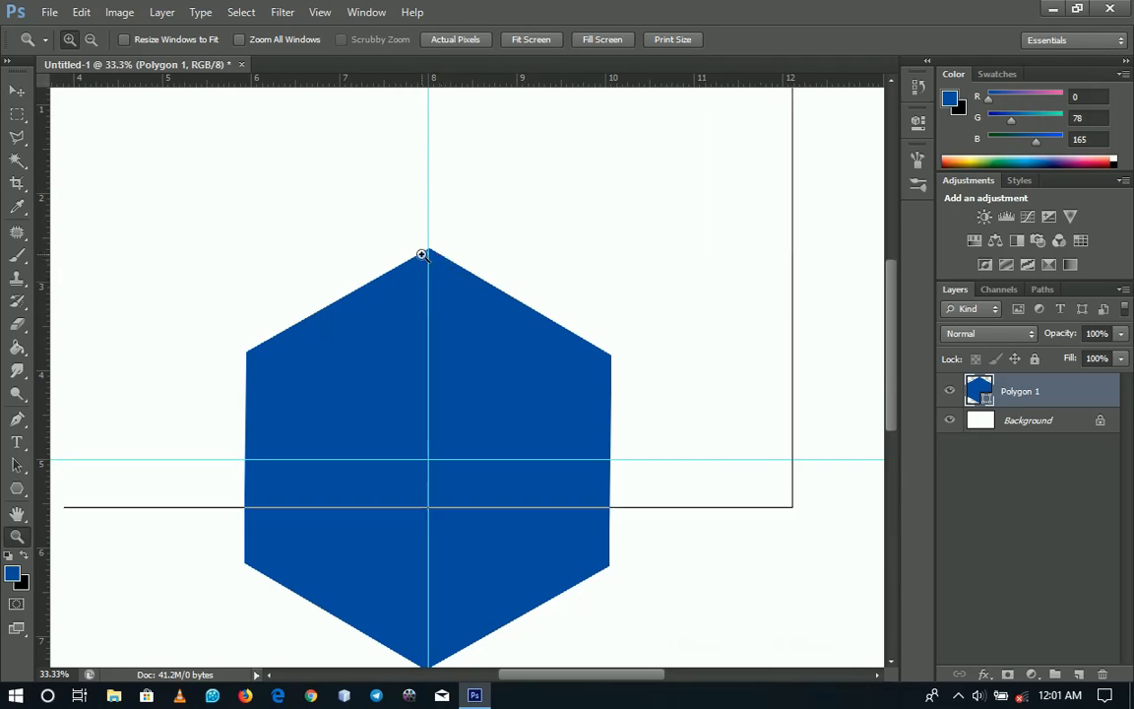
pyautogui.moveTo(478, 306); pyautogui.dragTo(466, 294)
pyautogui.press('v')
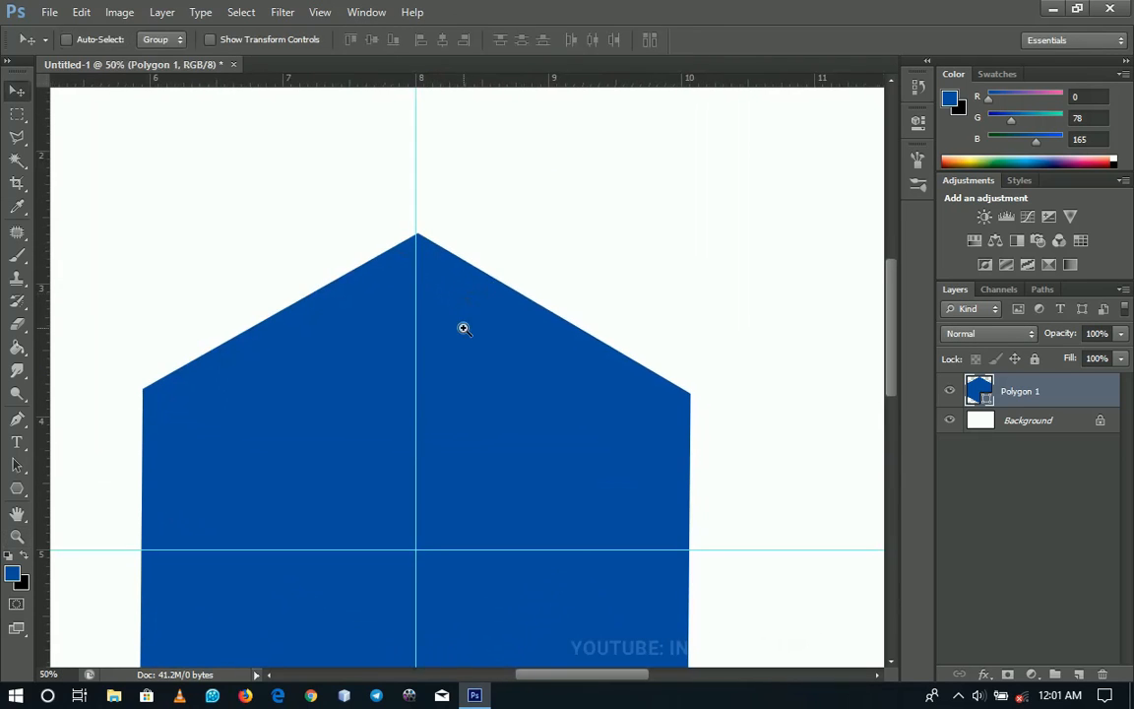
pyautogui.rightClick(465, 332)
pyautogui.click(534, 351)
pyautogui.hotkey('ctrl', 't')
pyautogui.moveTo(725, 289); pyautogui.dragTo(701, 293)
pyautogui.doubleClick(551, 300)
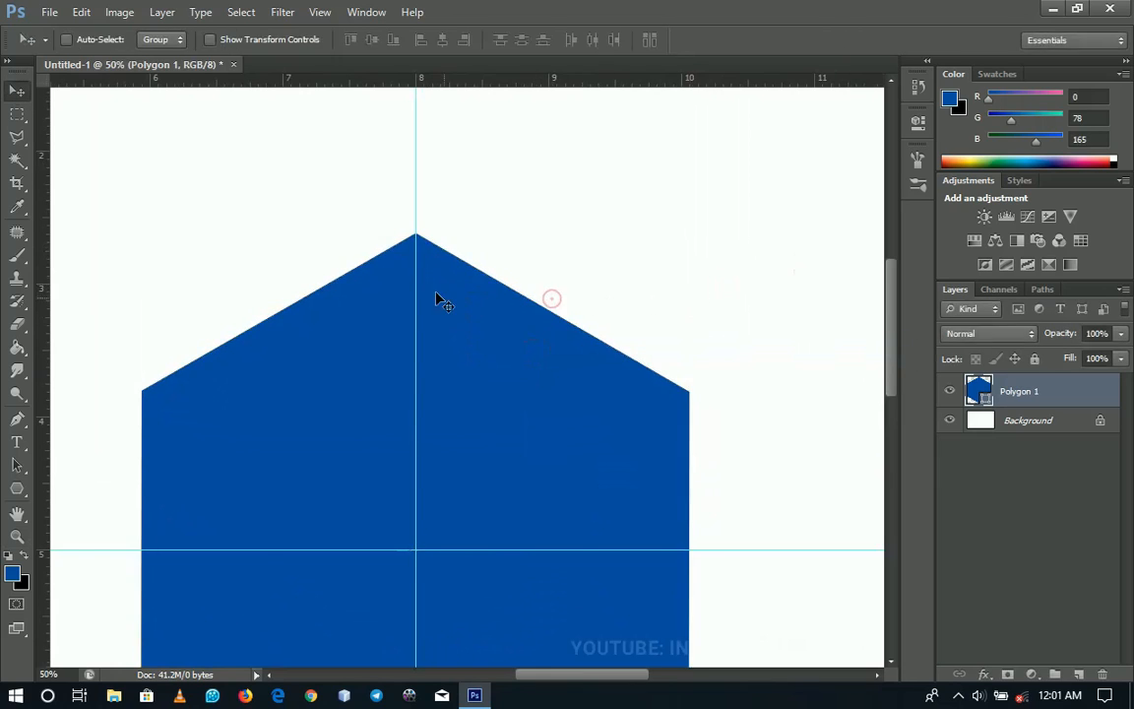
# Examine how the hexagon's bottom and top vertices line up with the vertical guide
pyautogui.moveTo(479, 384); pyautogui.dragTo(506, 246)
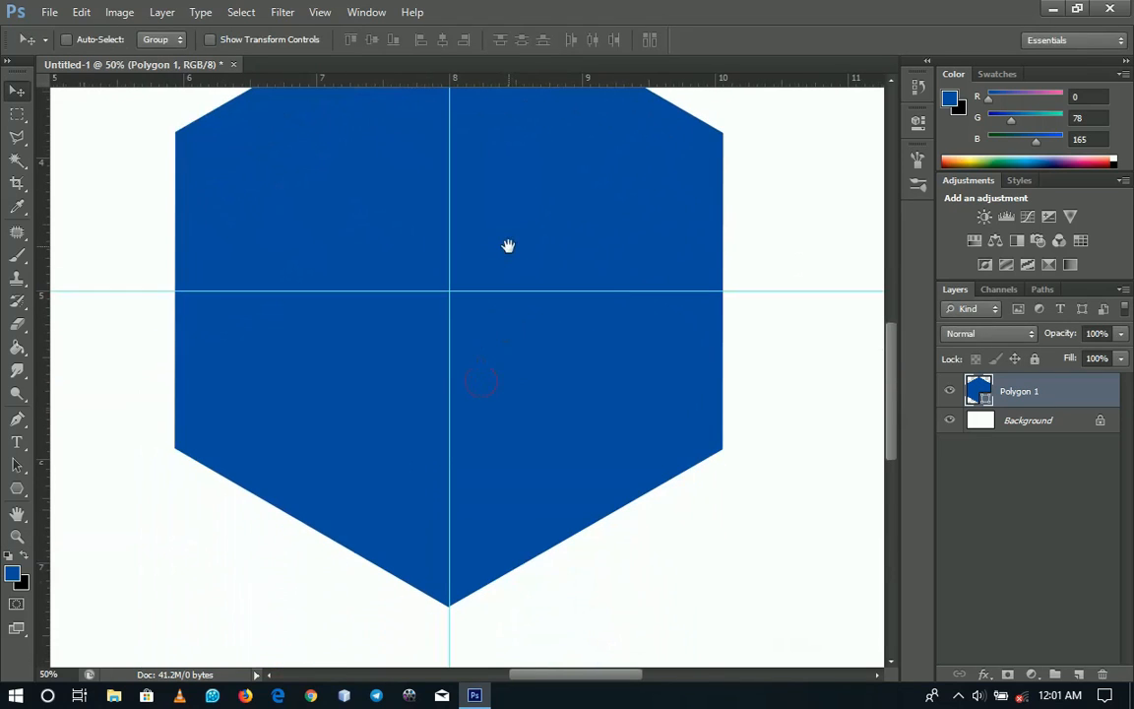
pyautogui.scroll(3, 494, 302)
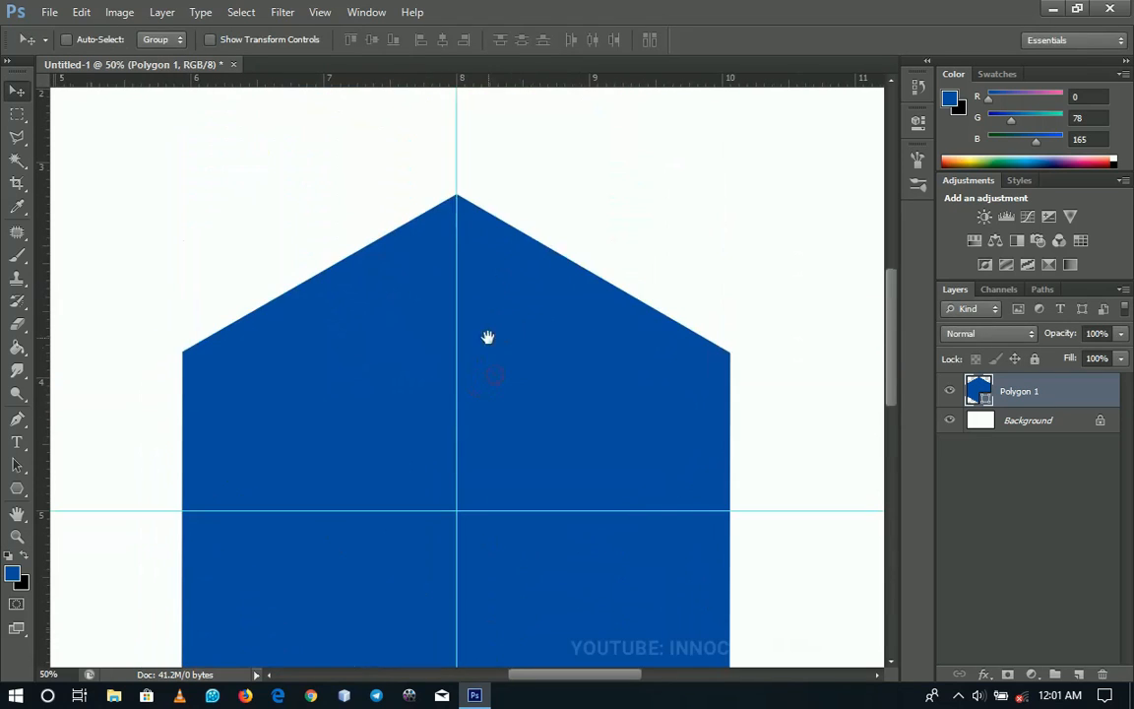
pyautogui.press('z')
pyautogui.click(455, 195)
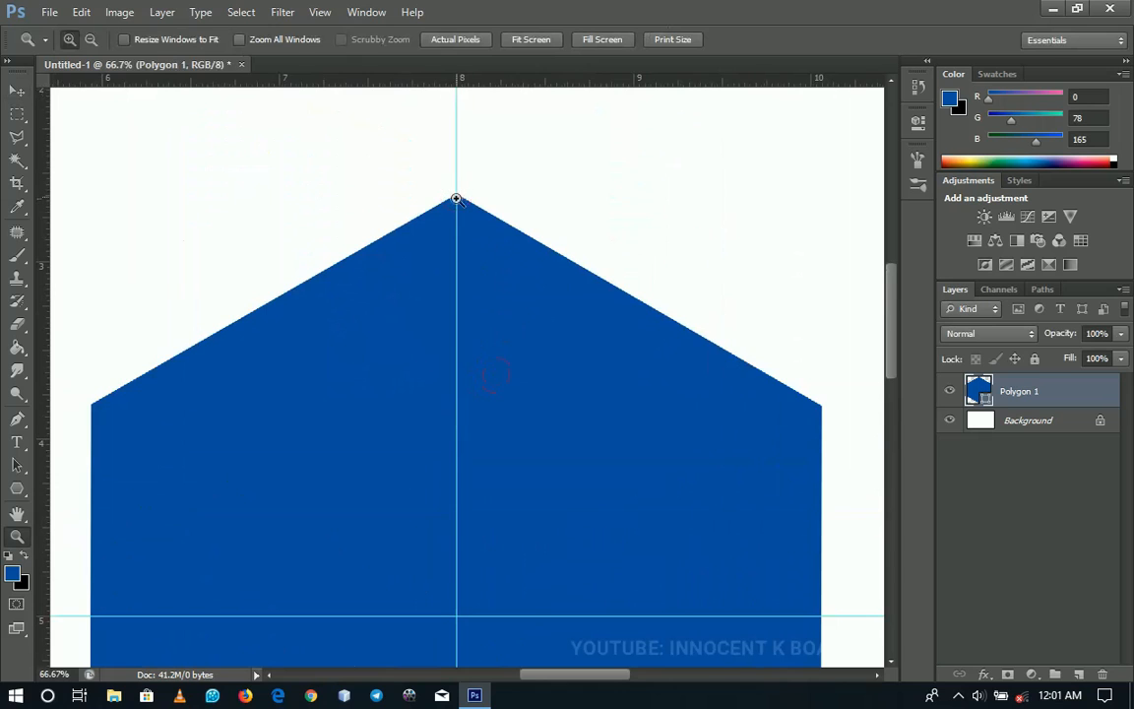
pyautogui.click(455, 195)
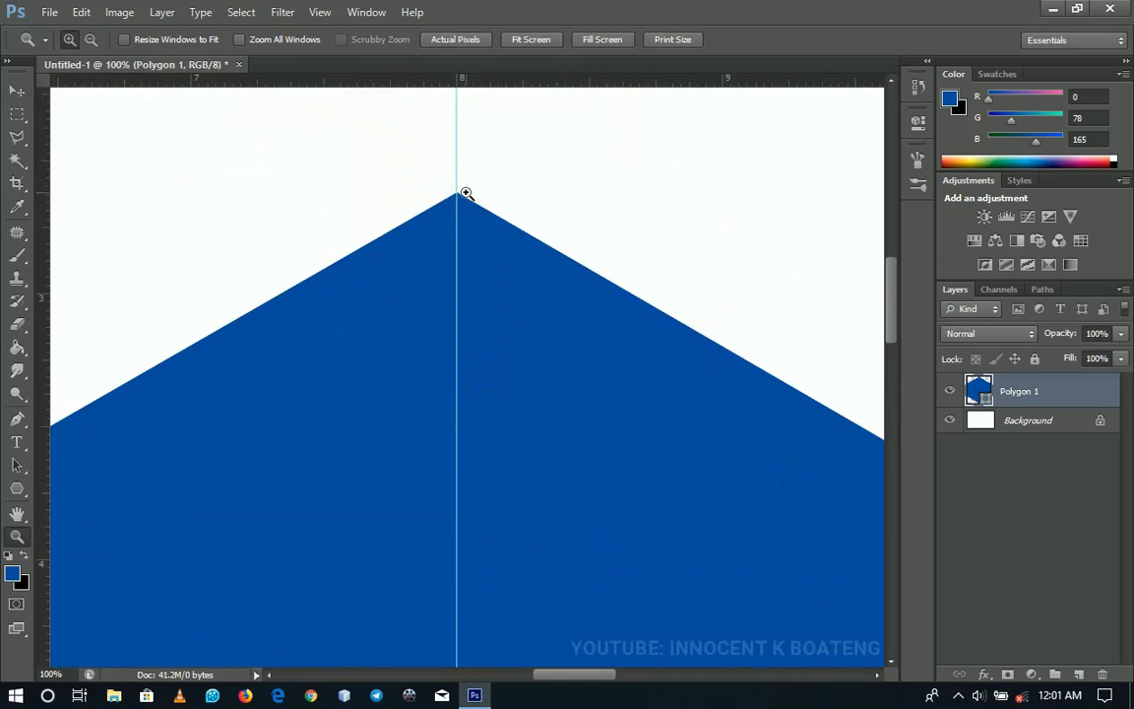
pyautogui.rightClick(450, 192)
pyautogui.click(485, 220)
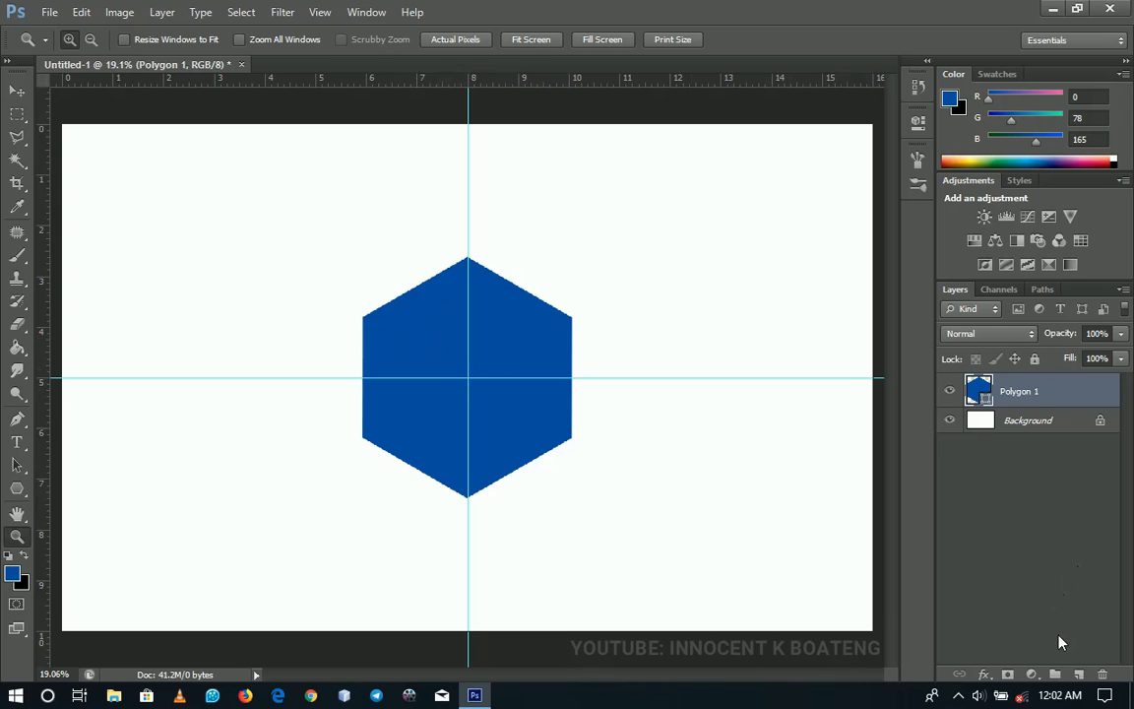
# Add a new layer and outline the hexagon's left face with the Polygonal Lasso, through the upper-left vertex, the centre and past the bottom vertex
pyautogui.click(1079, 674)
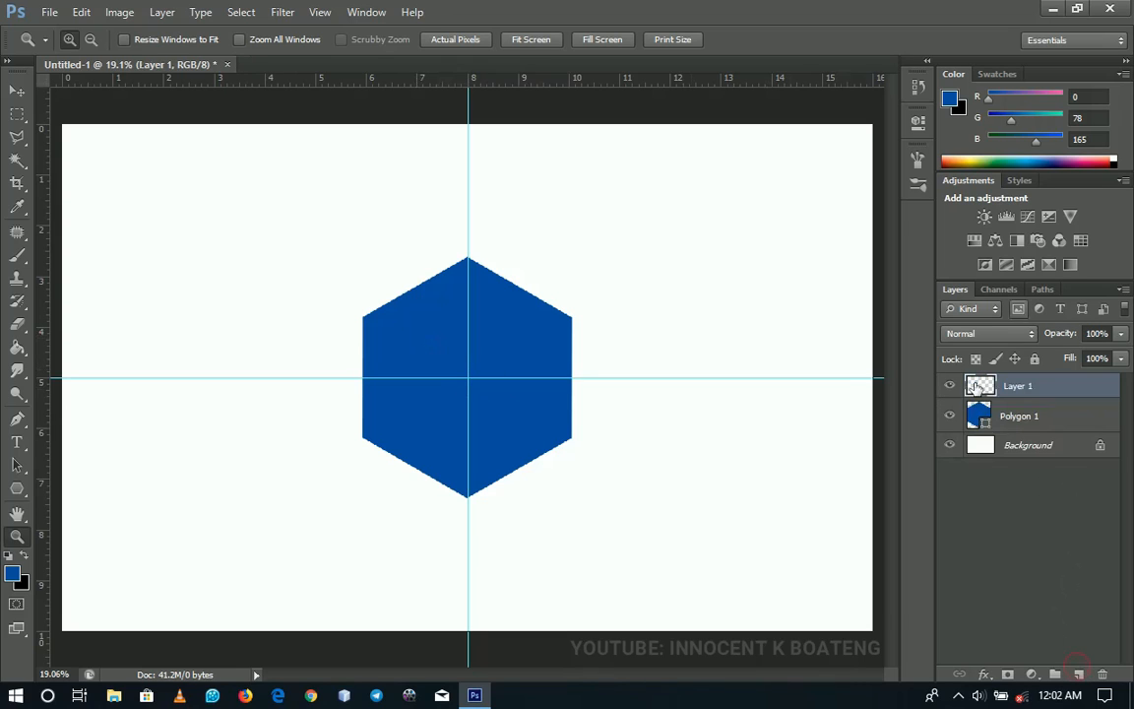
pyautogui.click(346, 332)
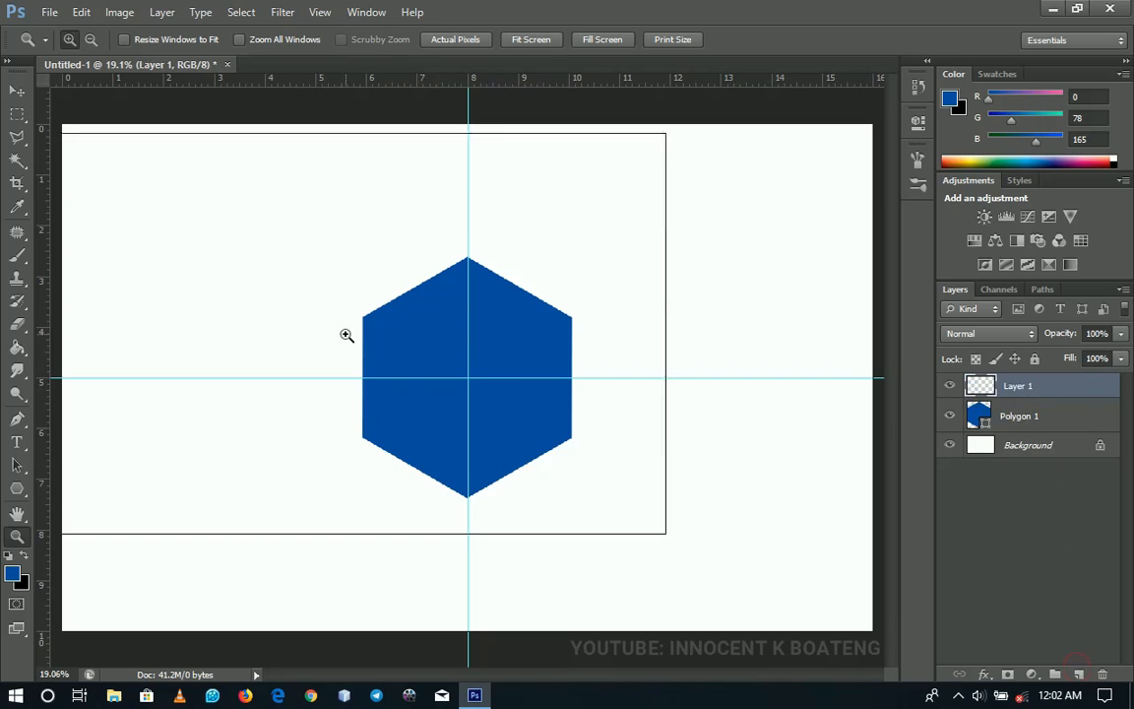
pyautogui.click(514, 413)
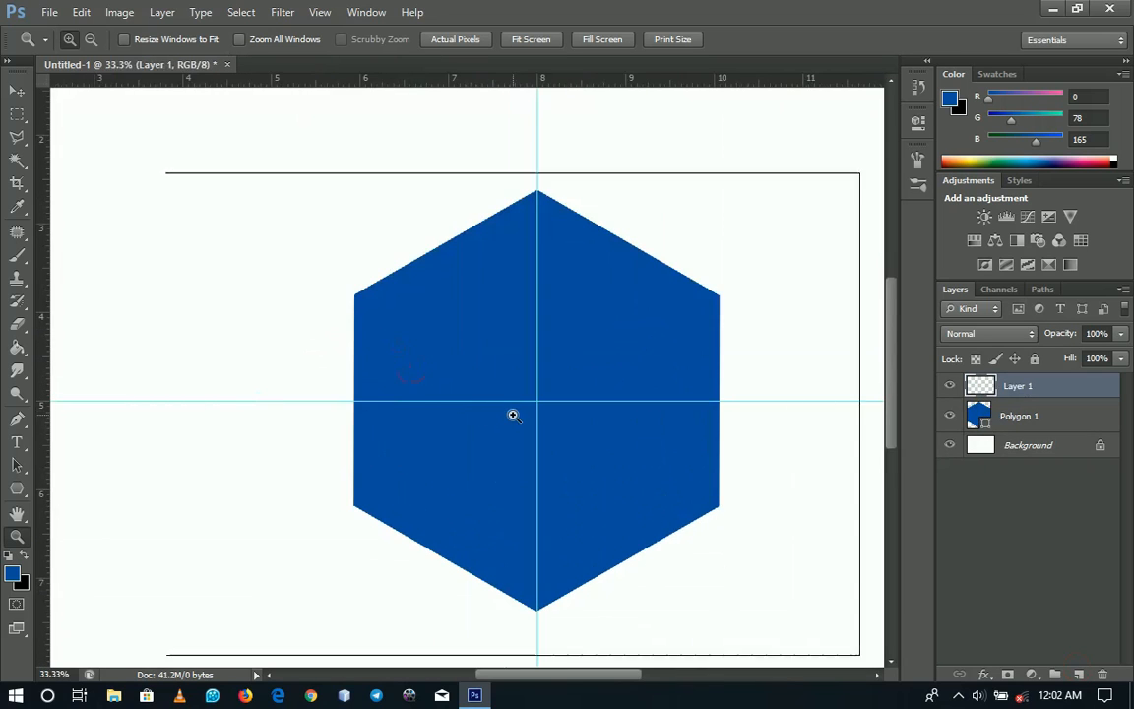
pyautogui.moveTo(523, 410); pyautogui.dragTo(500, 395)
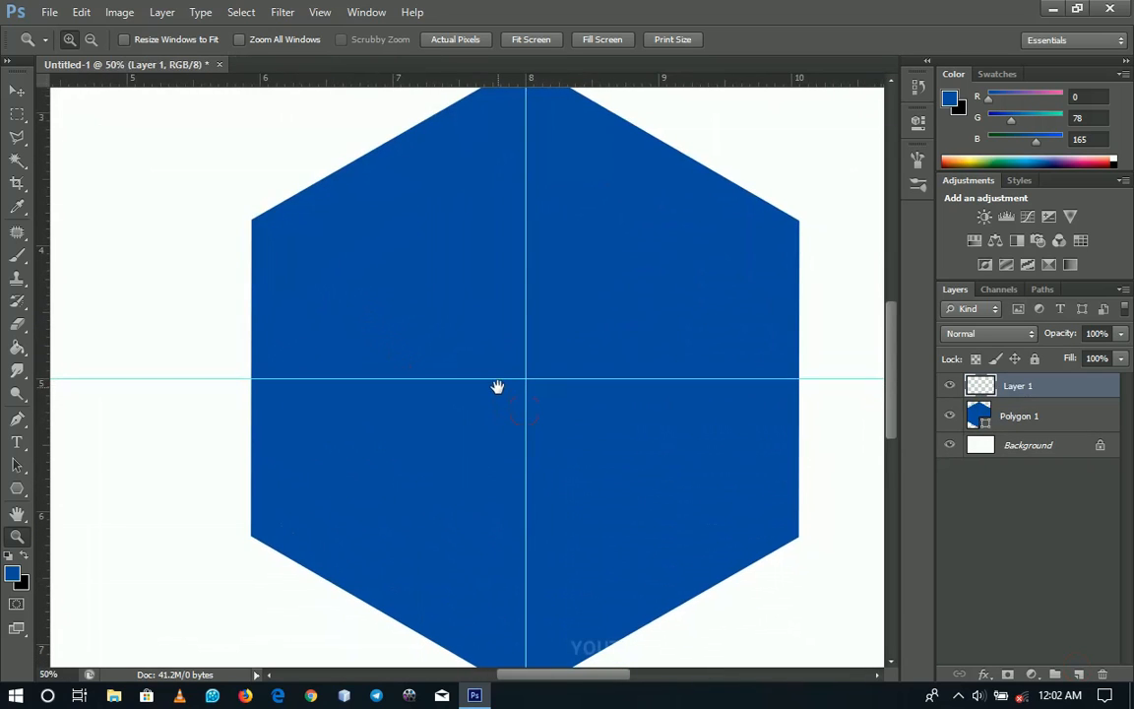
pyautogui.rightClick(24, 137)
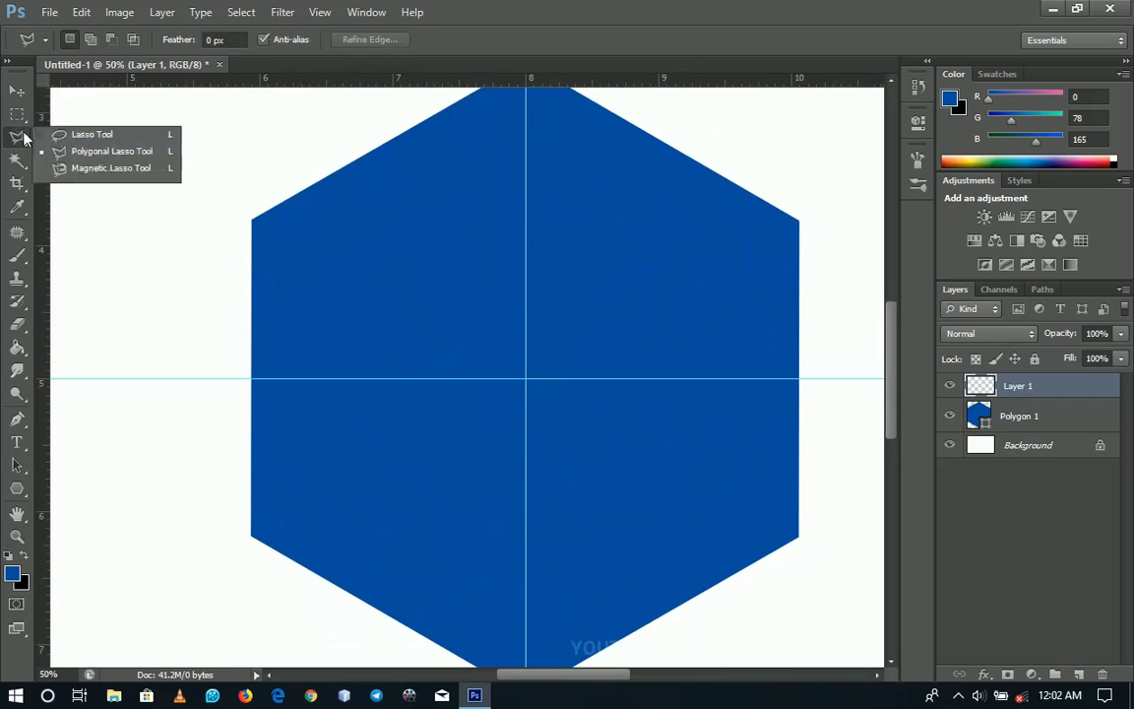
pyautogui.click(92, 148)
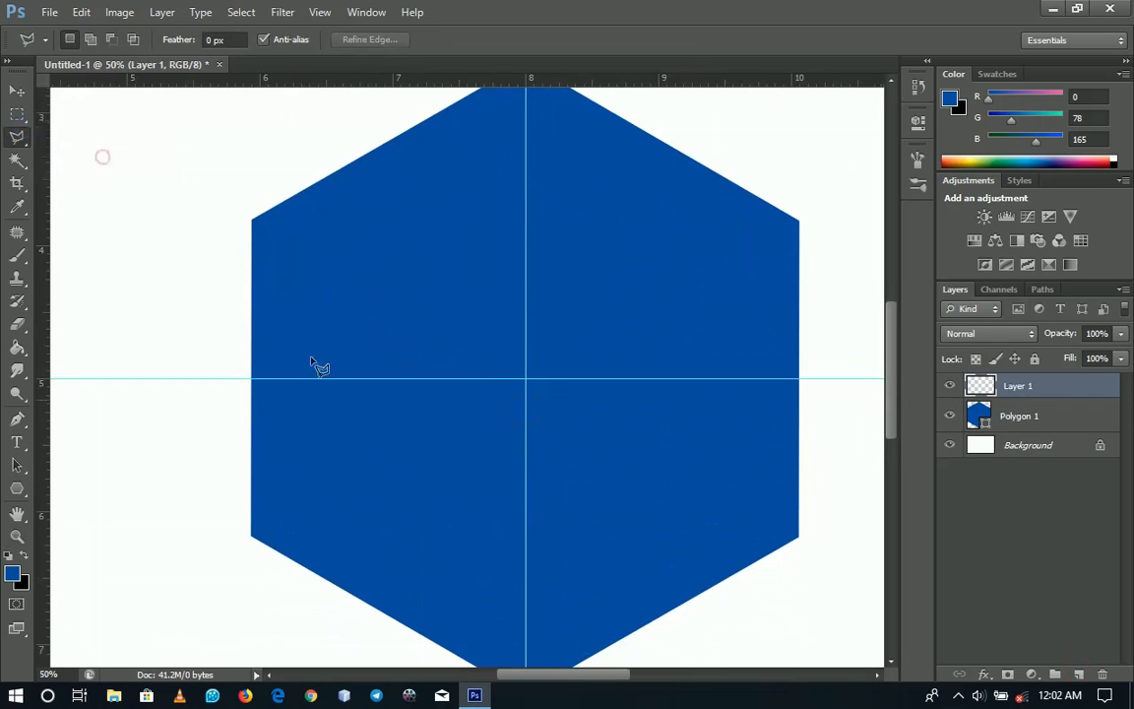
pyautogui.click(251, 220)
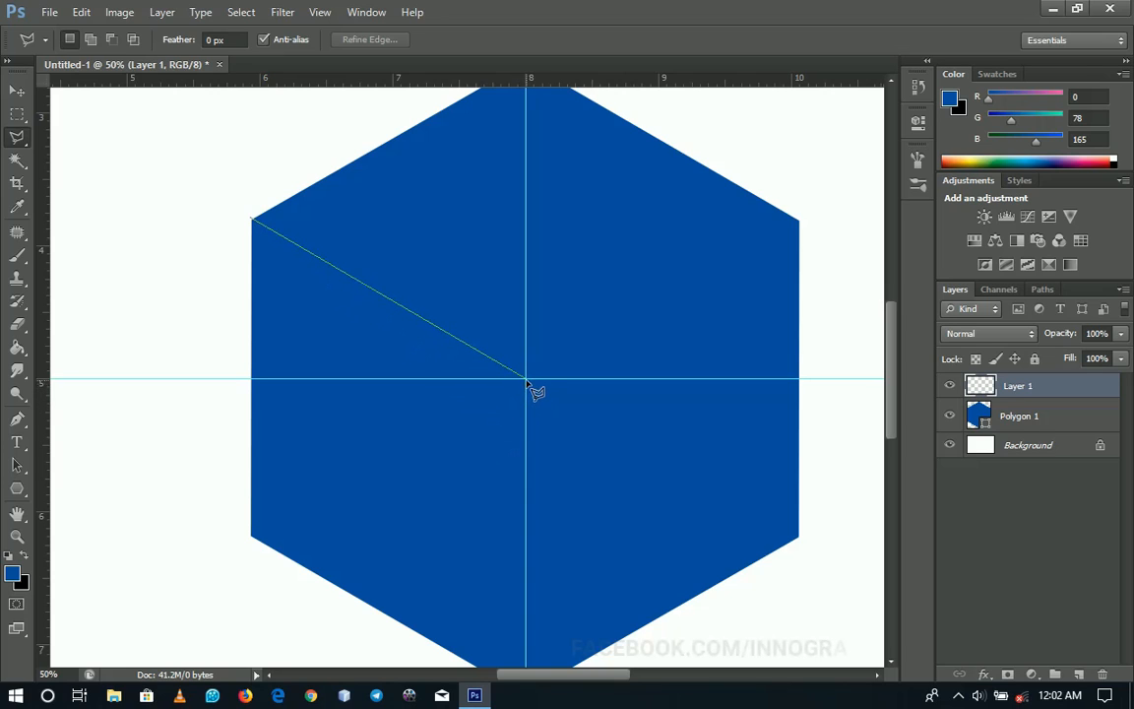
pyautogui.click(526, 379)
pyautogui.scroll(-5, 532, 425)
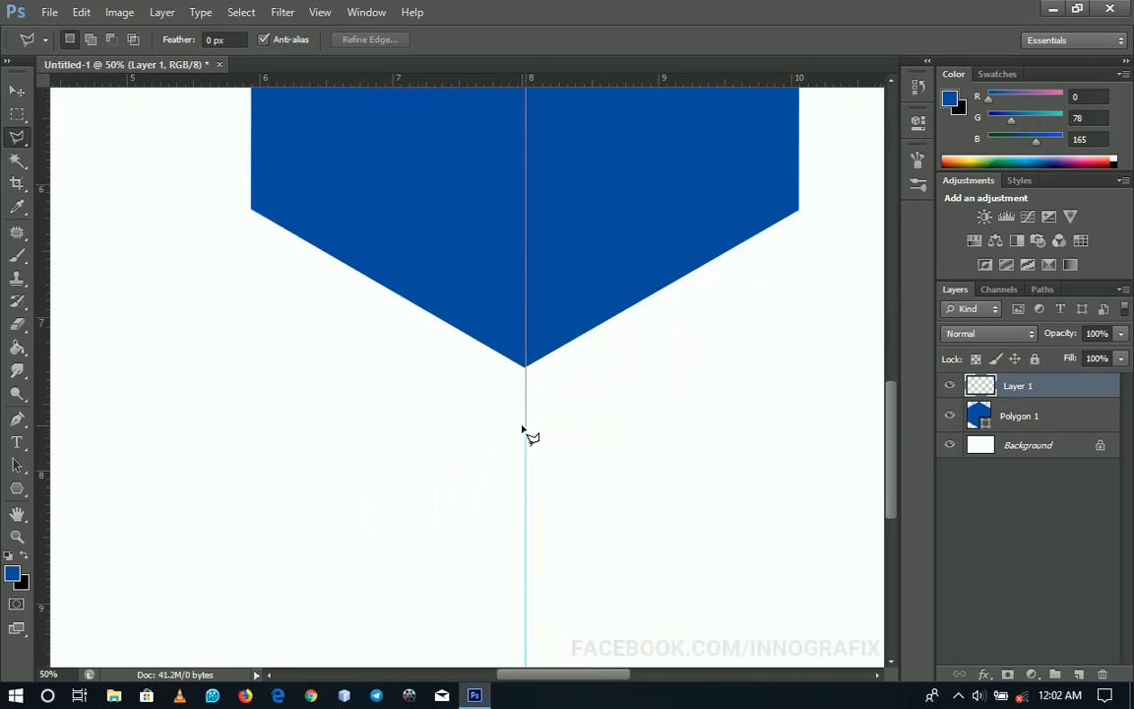
pyautogui.click(522, 425)
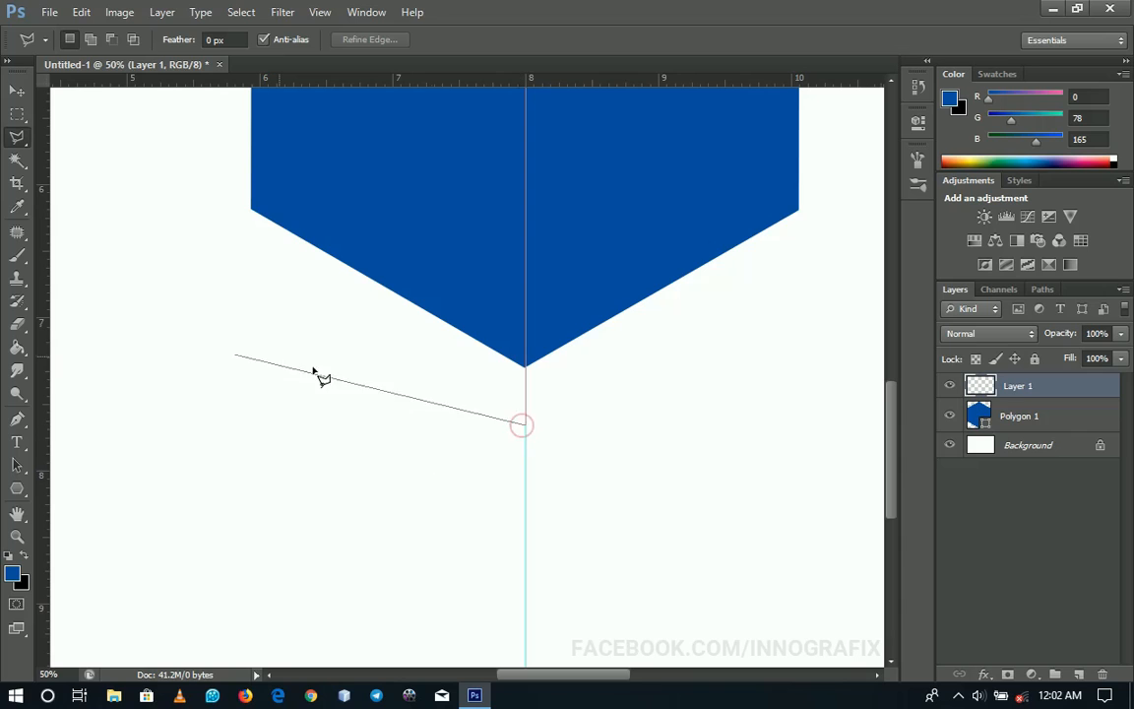
pyautogui.click(156, 270)
pyautogui.scroll(5, 167, 182)
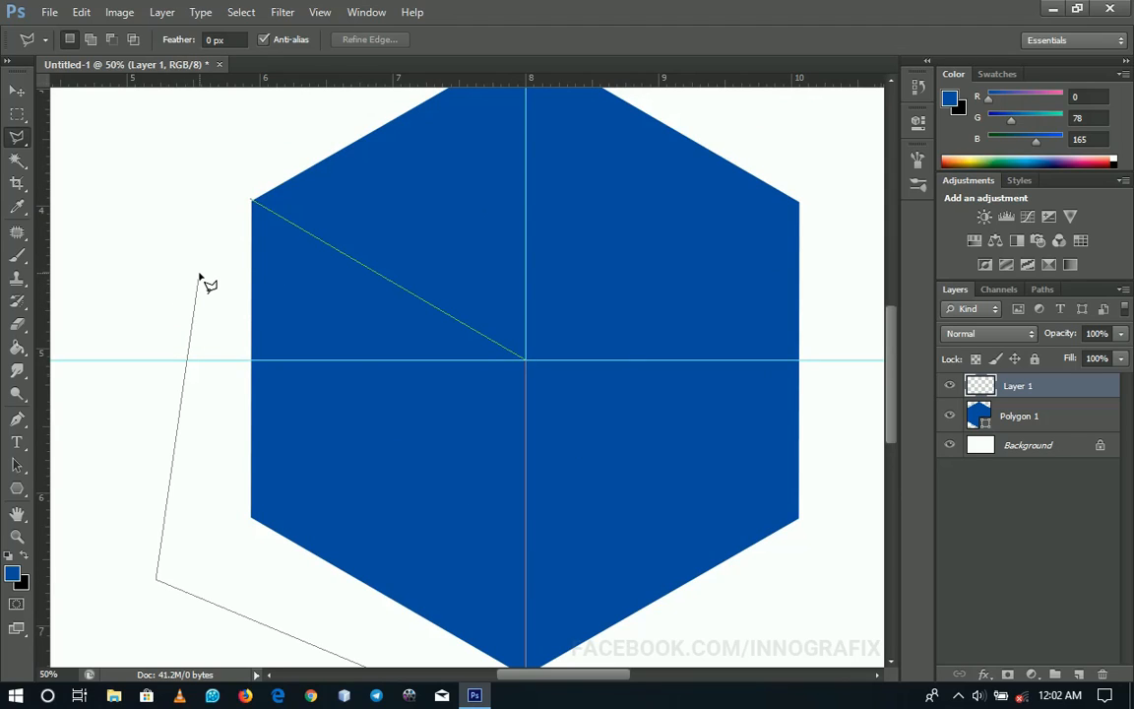
pyautogui.click(230, 214)
pyautogui.click(252, 202)
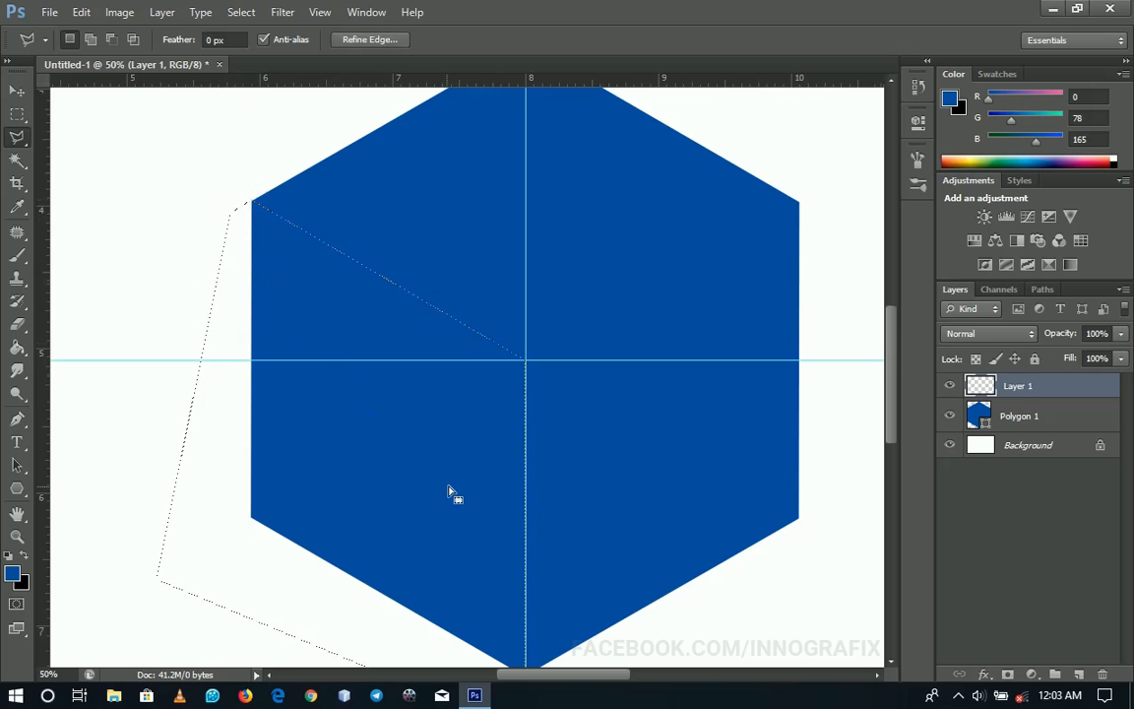
# Fill the selection with dark blue 003977, deselect it, and clip the layer to the hexagon with a clipping mask
pyautogui.rightClick(459, 372)
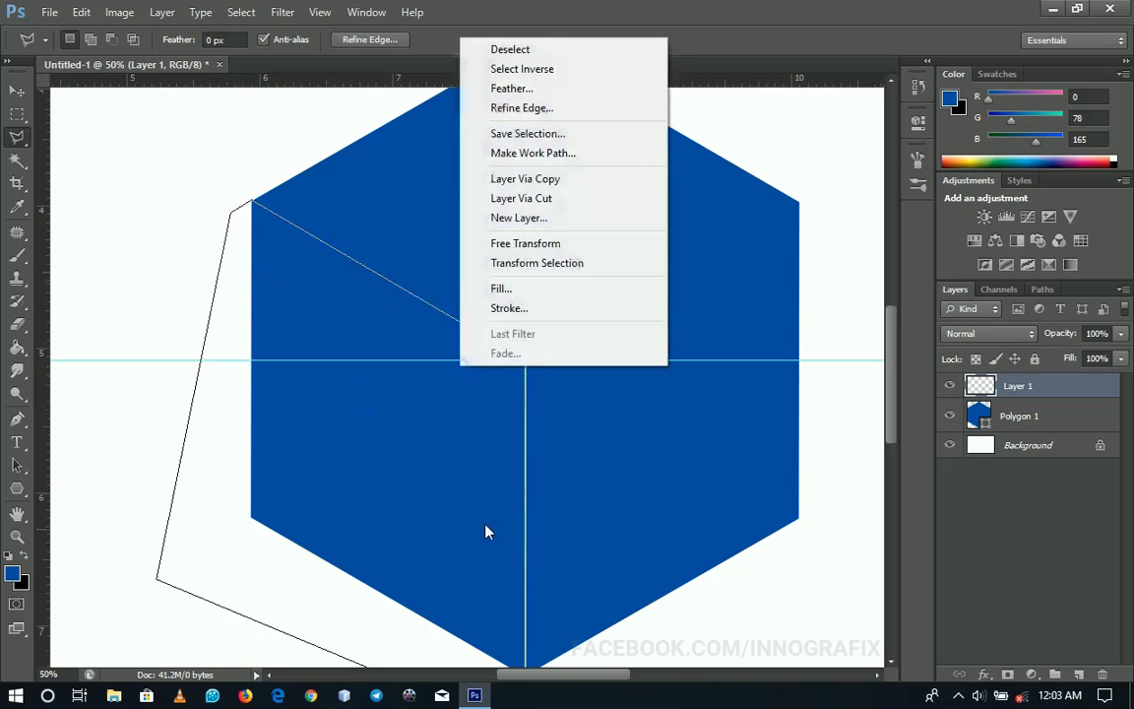
pyautogui.click(514, 288)
pyautogui.click(560, 195)
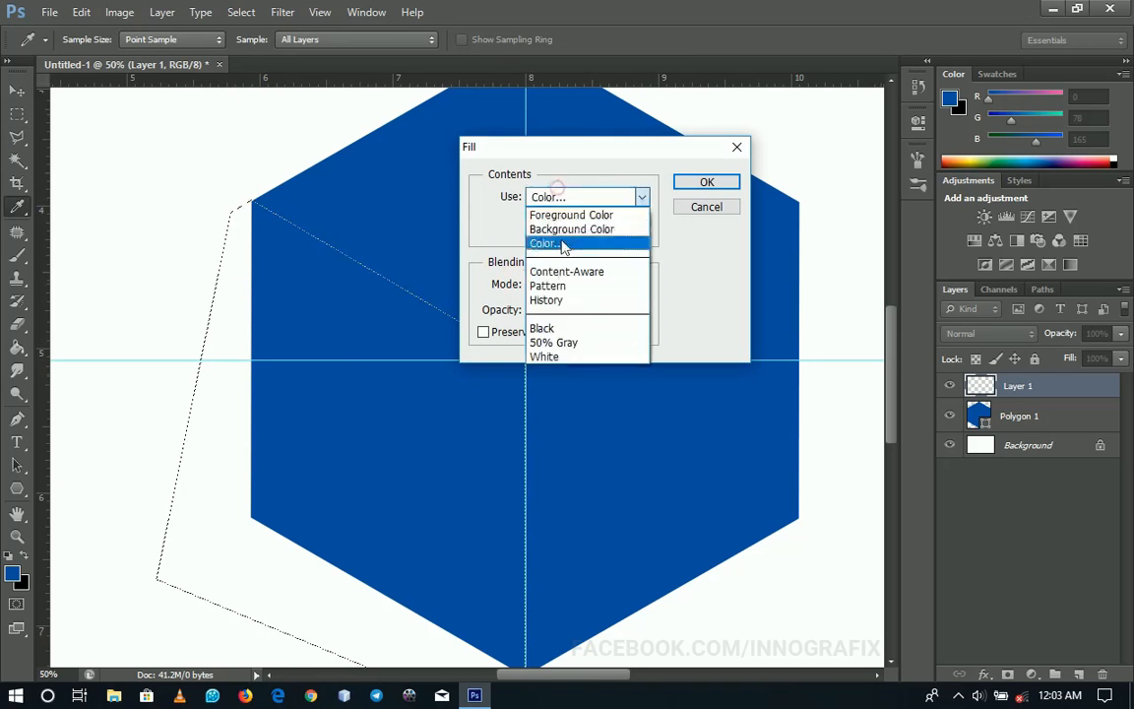
pyautogui.click(562, 247)
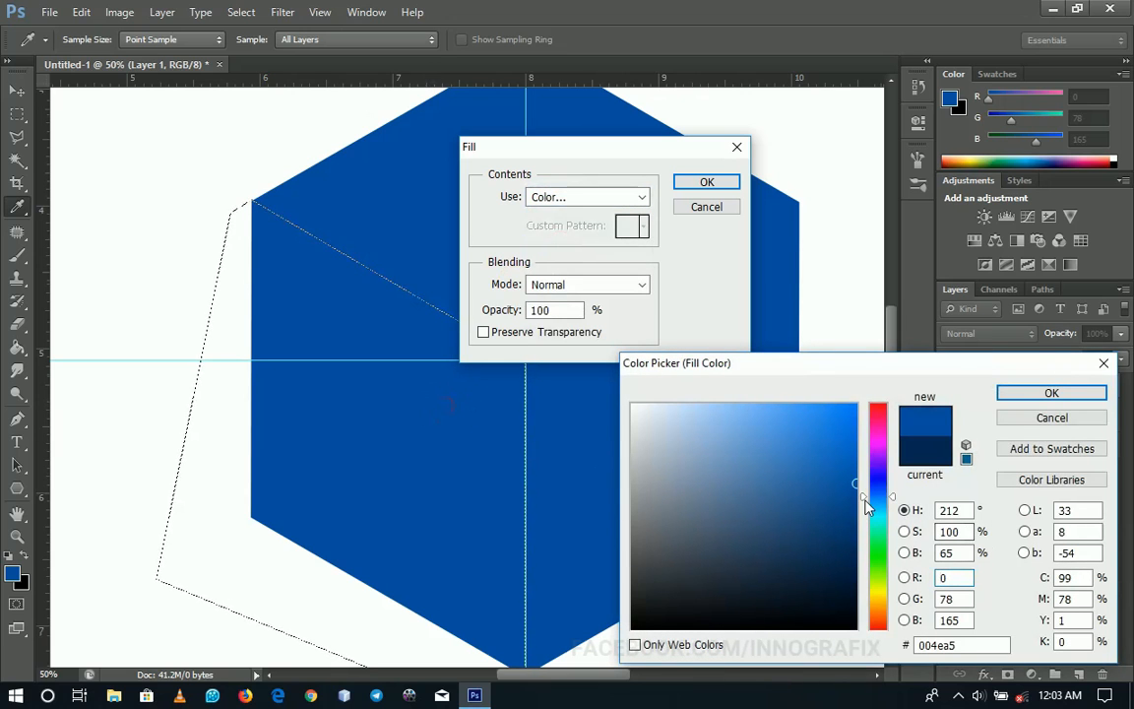
pyautogui.moveTo(856, 495); pyautogui.dragTo(856, 524)
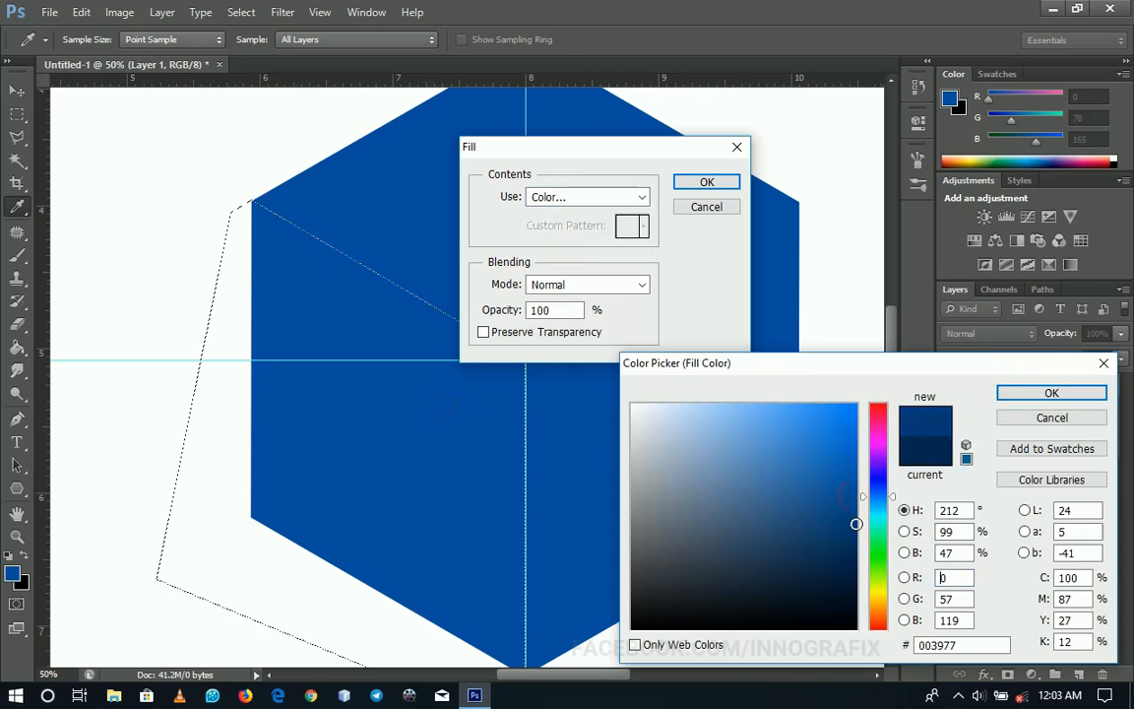
pyautogui.click(1066, 395)
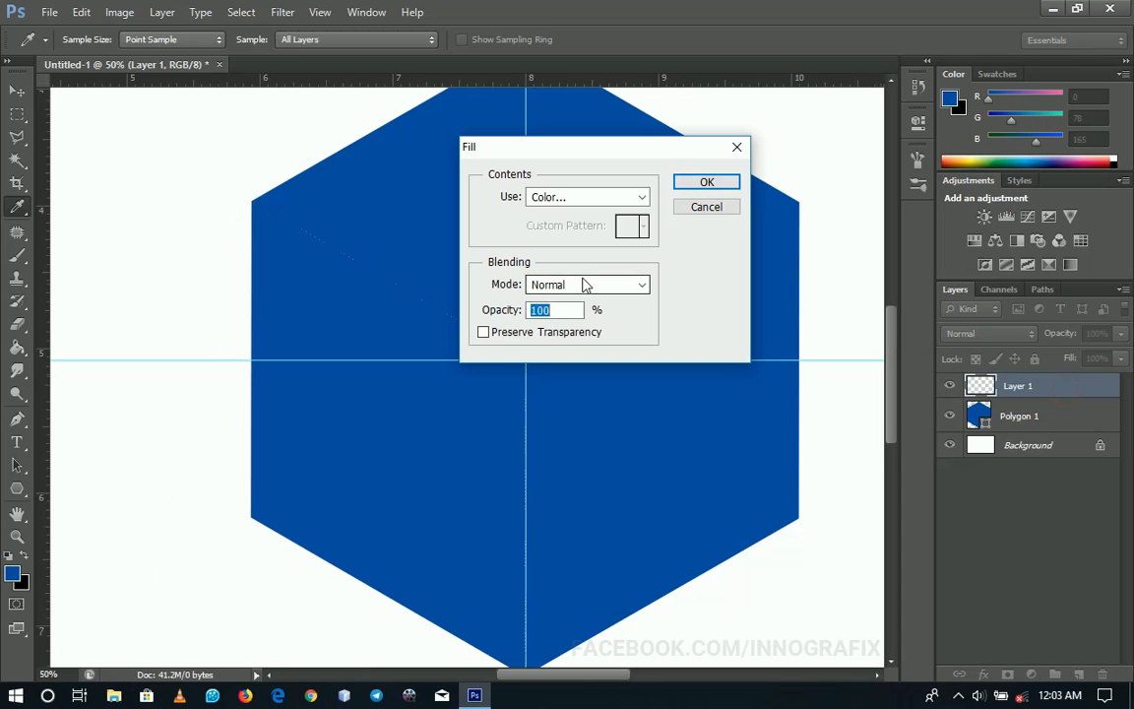
pyautogui.click(697, 187)
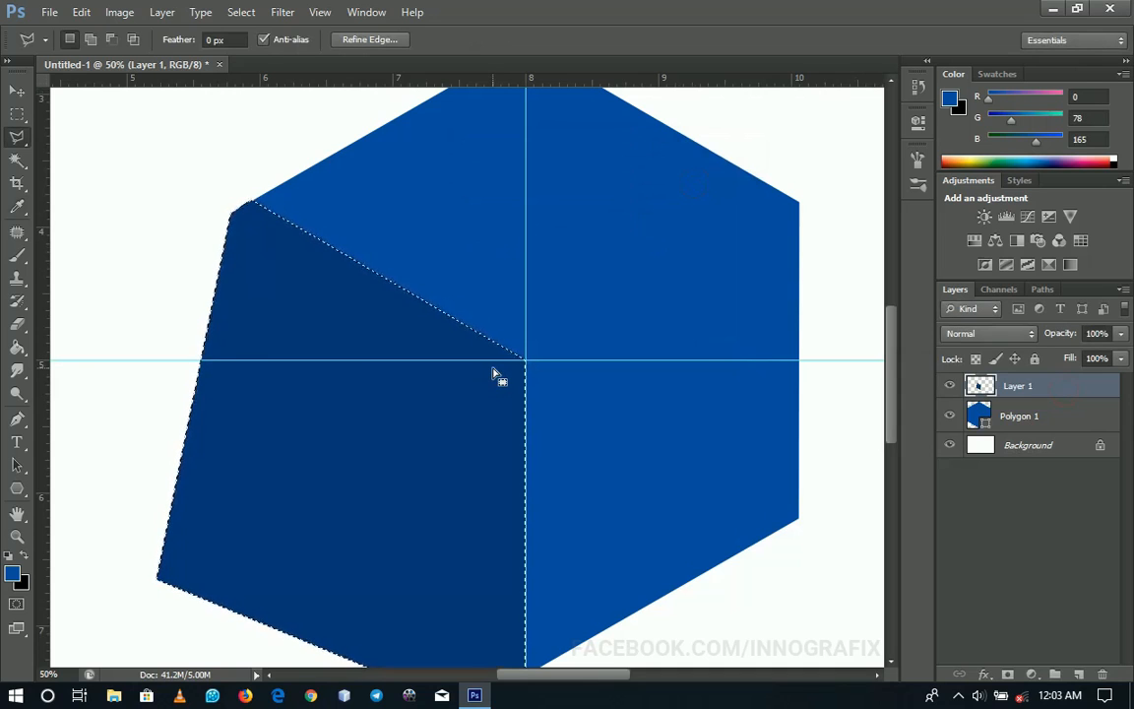
pyautogui.hotkey('ctrl', 'd')
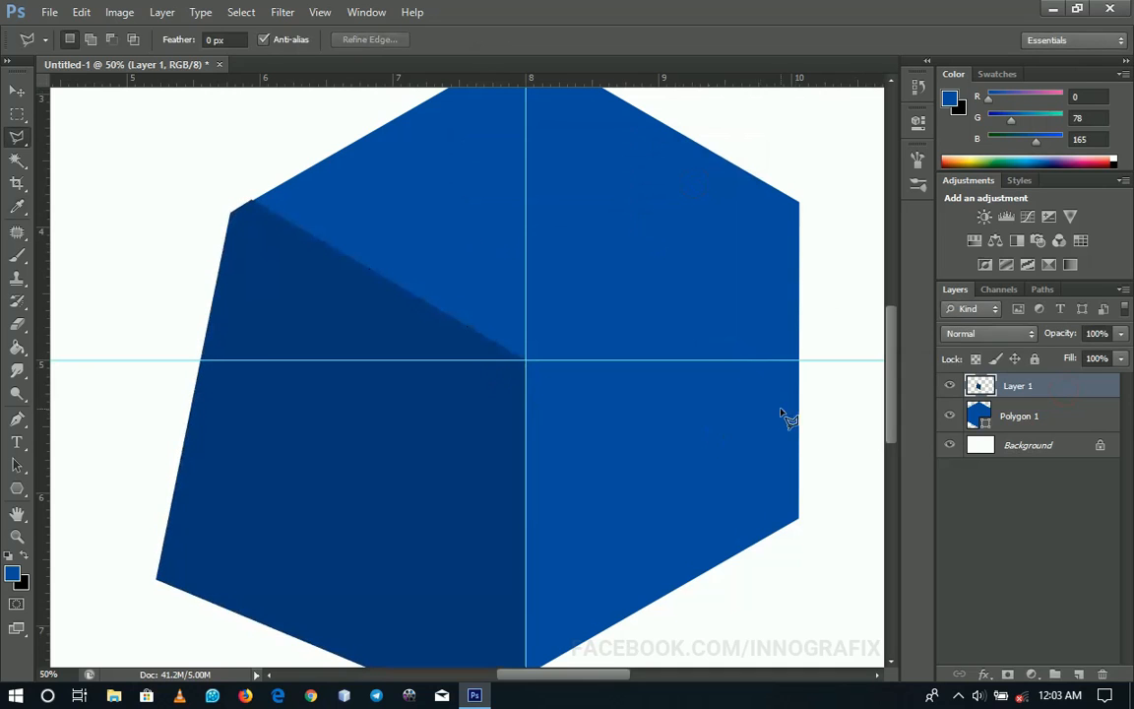
pyautogui.rightClick(1031, 392)
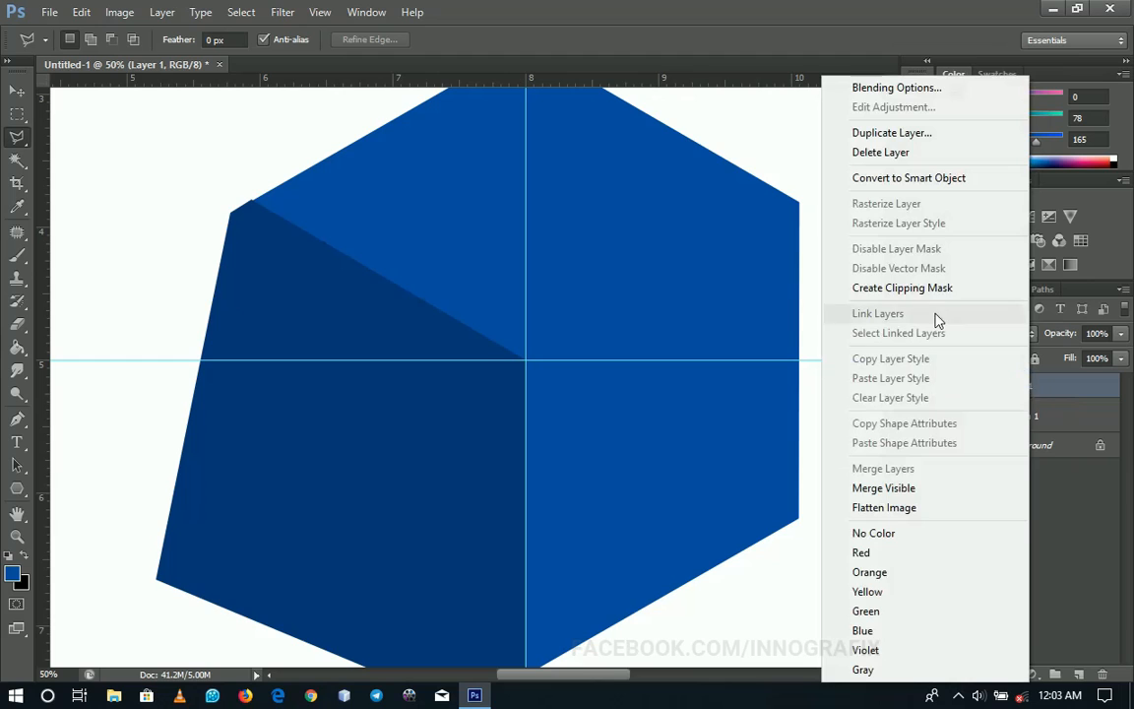
pyautogui.click(902, 288)
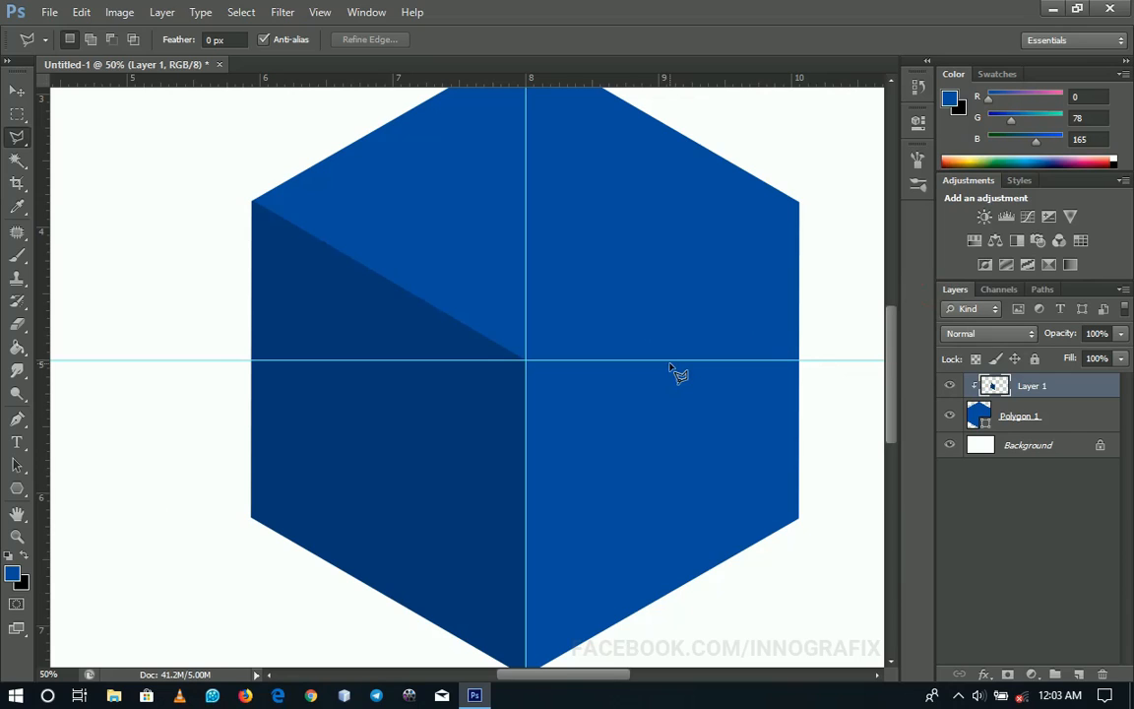
# Outline the hexagon's right face with the Polygonal Lasso, from the upper-right vertex through the centre and past the bottom vertex
pyautogui.click(801, 201)
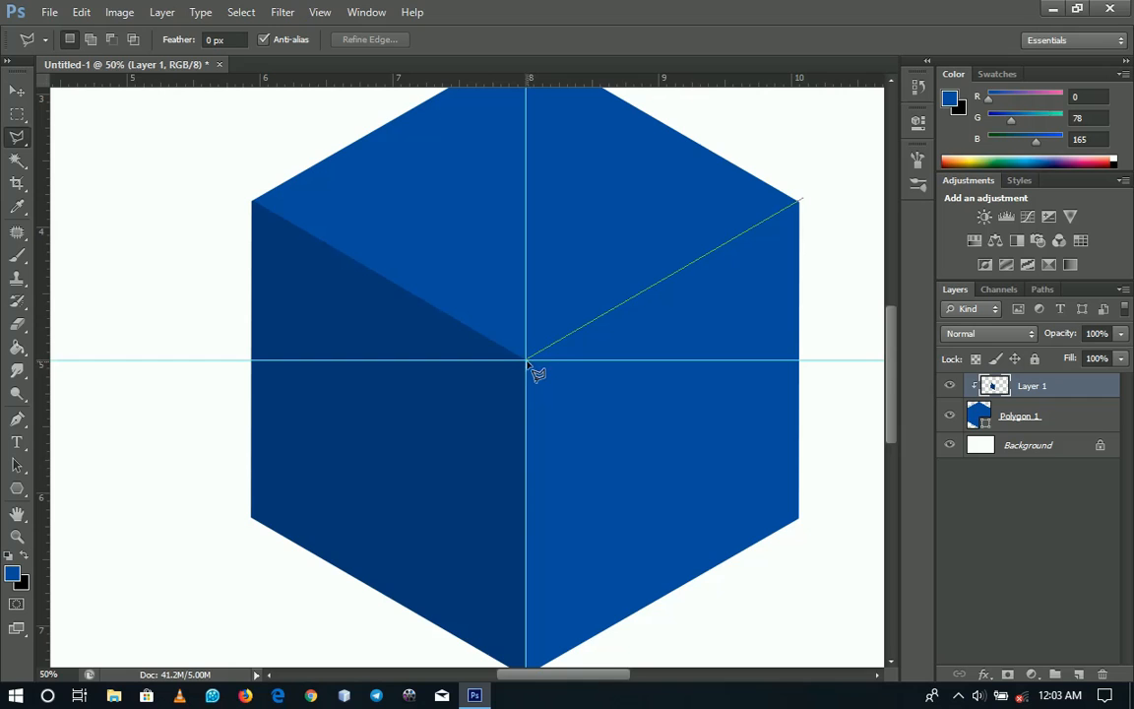
pyautogui.click(527, 361)
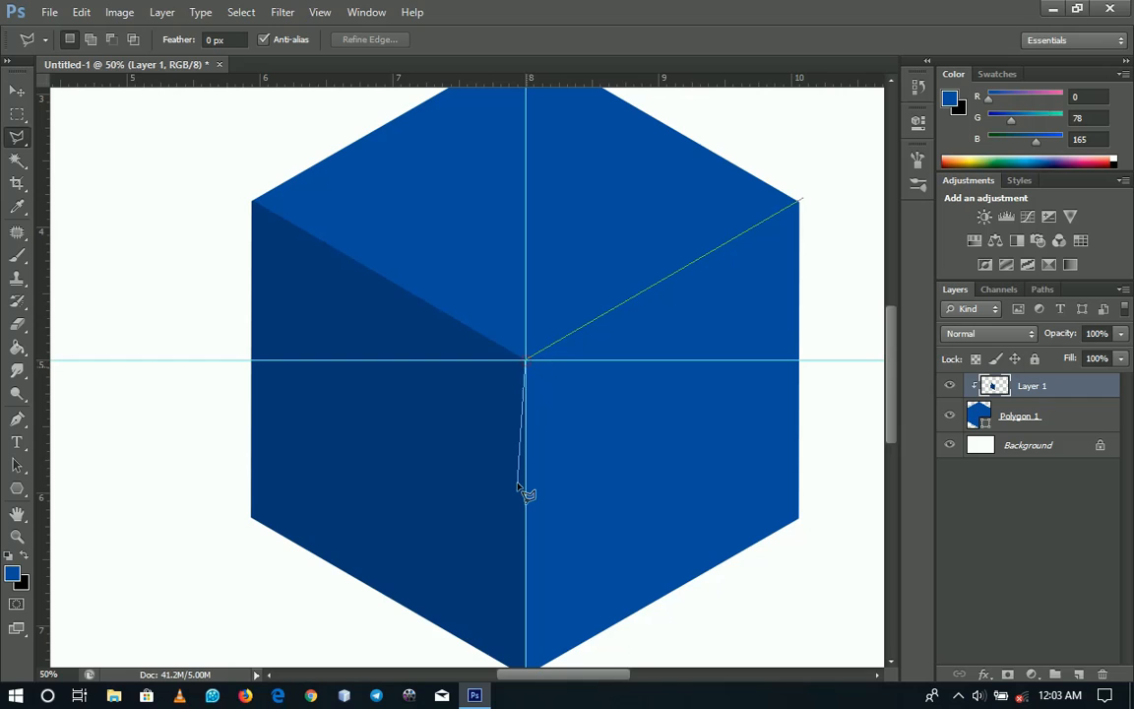
pyautogui.click(525, 658)
pyautogui.click(882, 516)
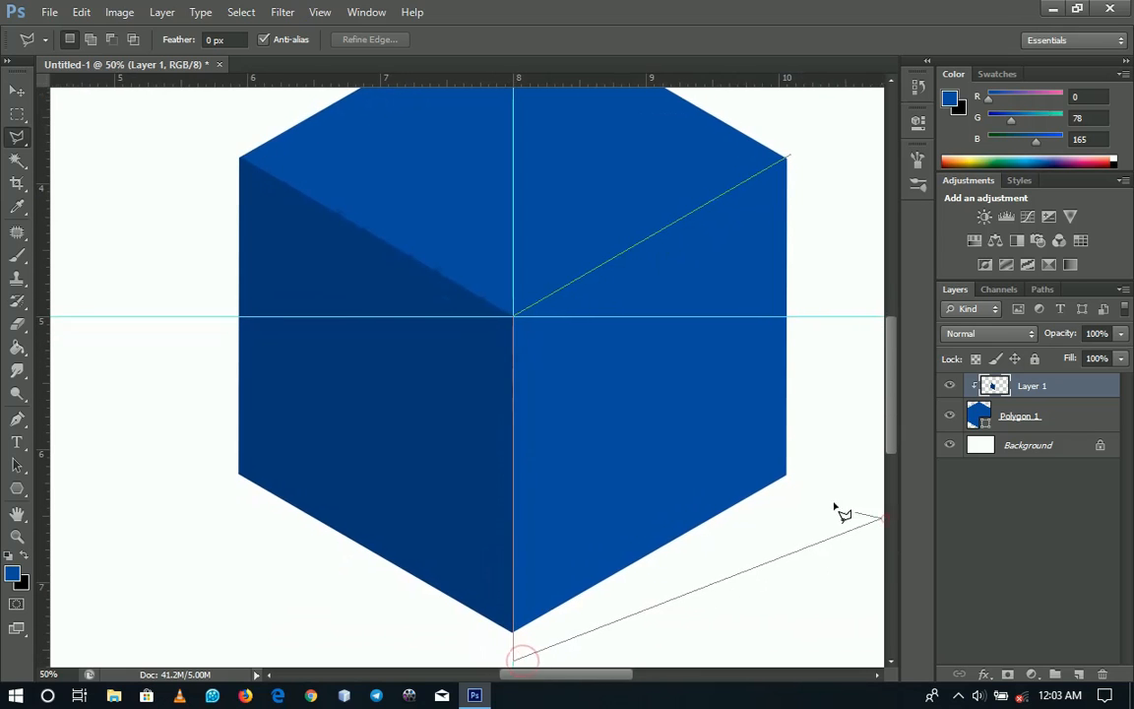
pyautogui.click(792, 159)
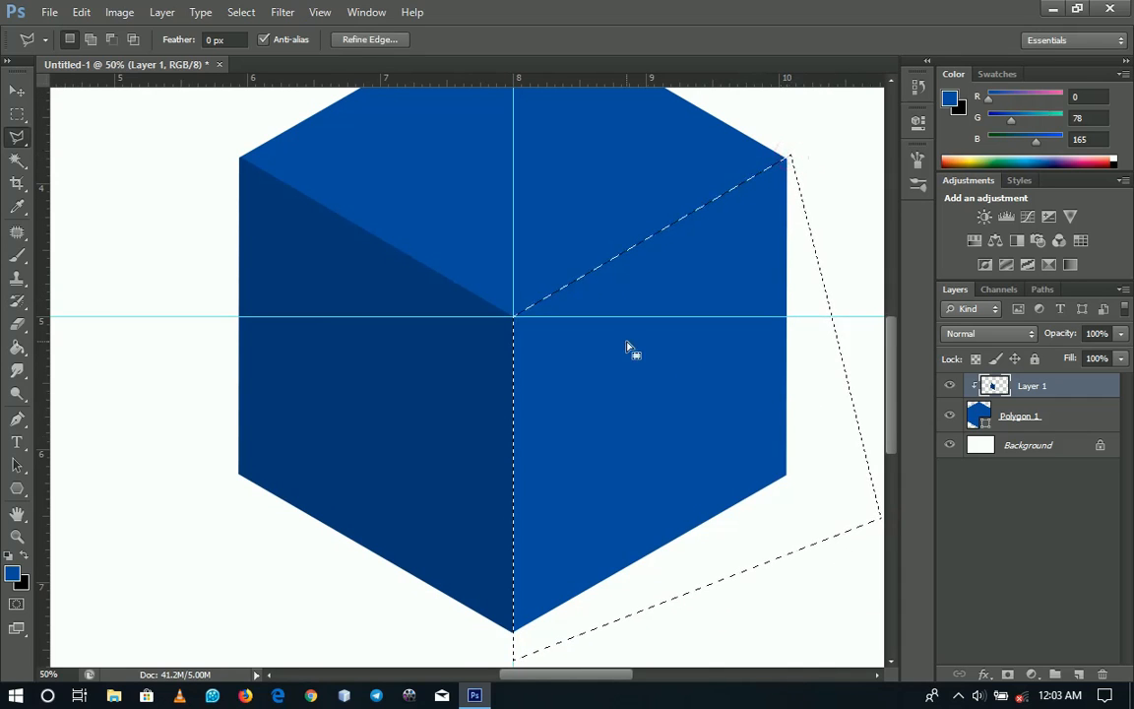
# Fill the selected right face of the hexagon with very dark blue 00254d and deselect it
pyautogui.rightClick(628, 344)
pyautogui.click(669, 593)
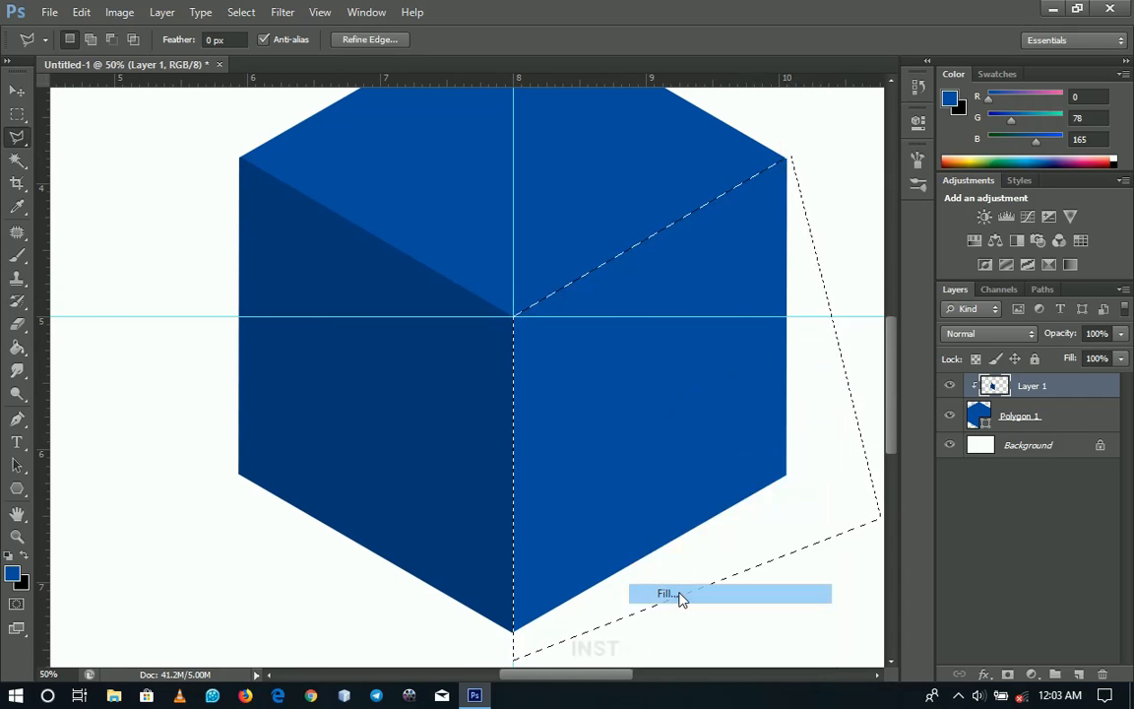
pyautogui.click(591, 197)
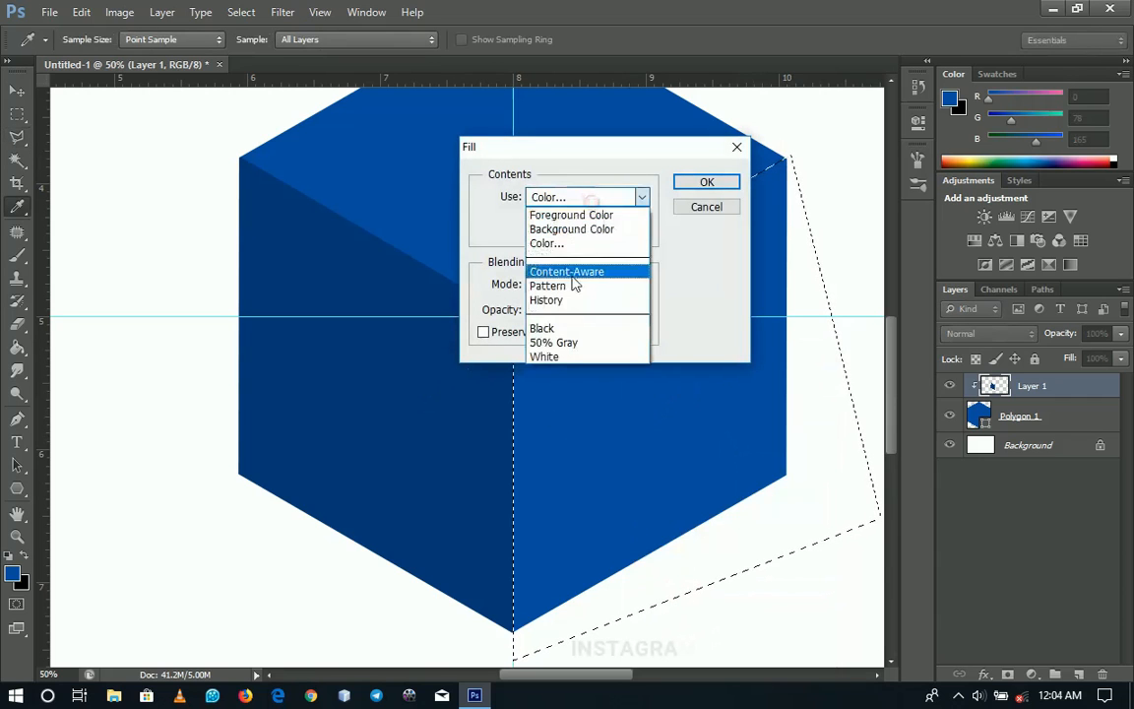
pyautogui.click(561, 244)
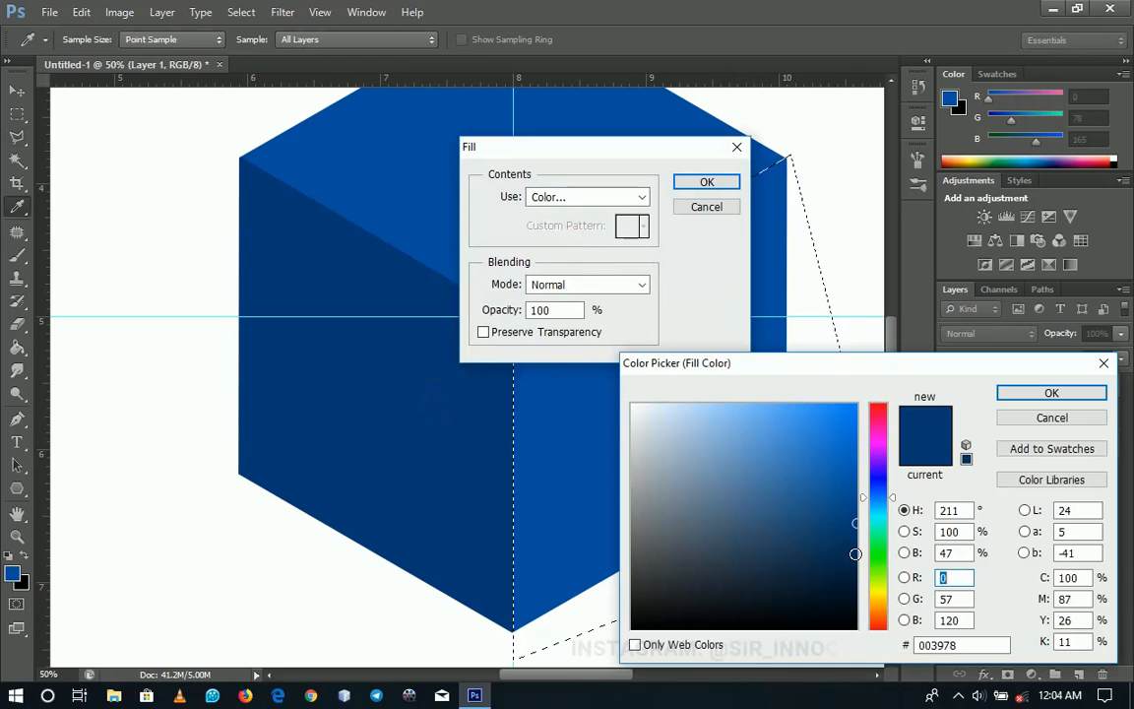
pyautogui.click(855, 554)
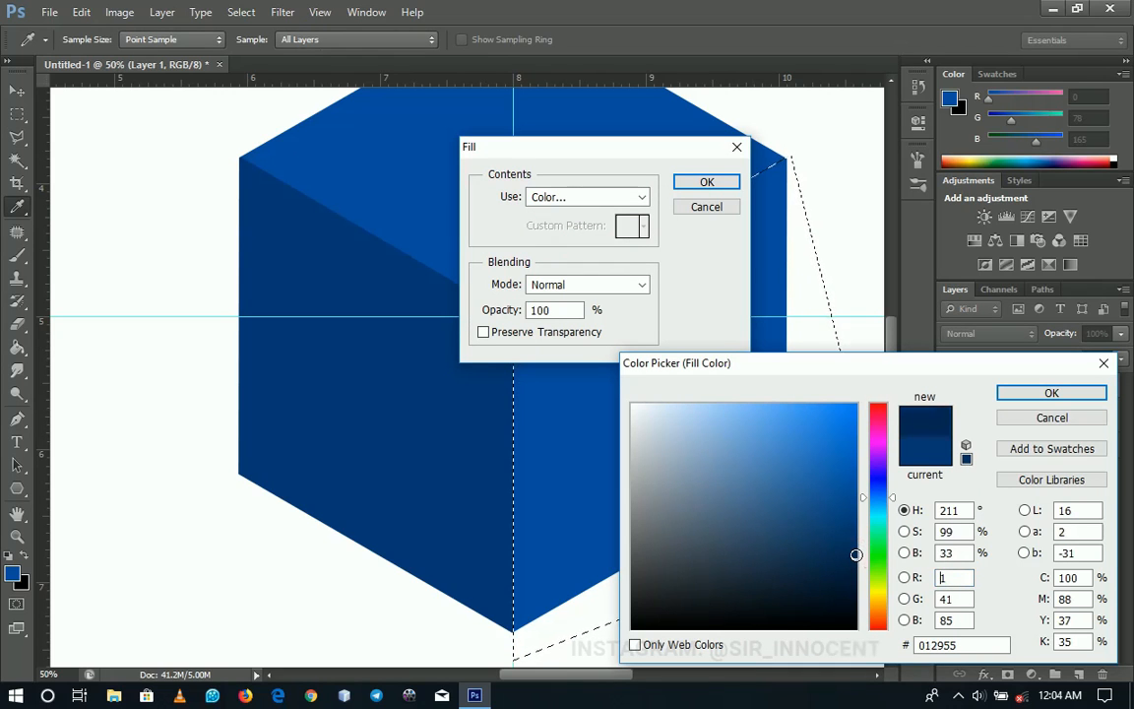
pyautogui.click(854, 561)
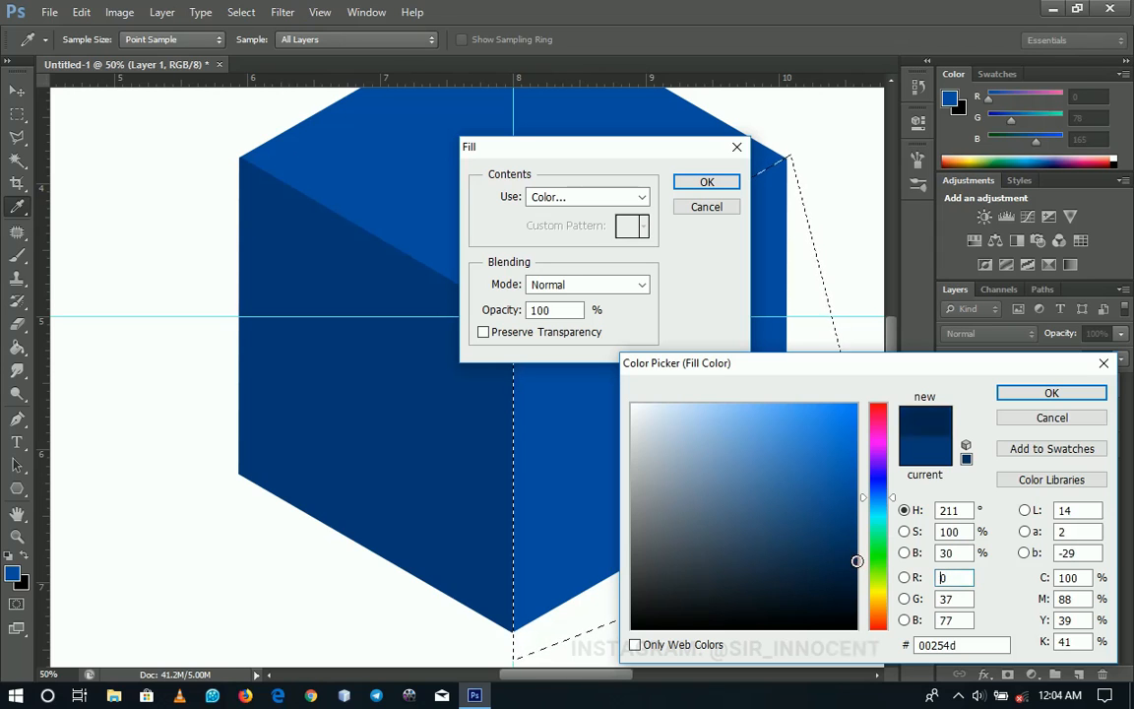
pyautogui.click(1051, 393)
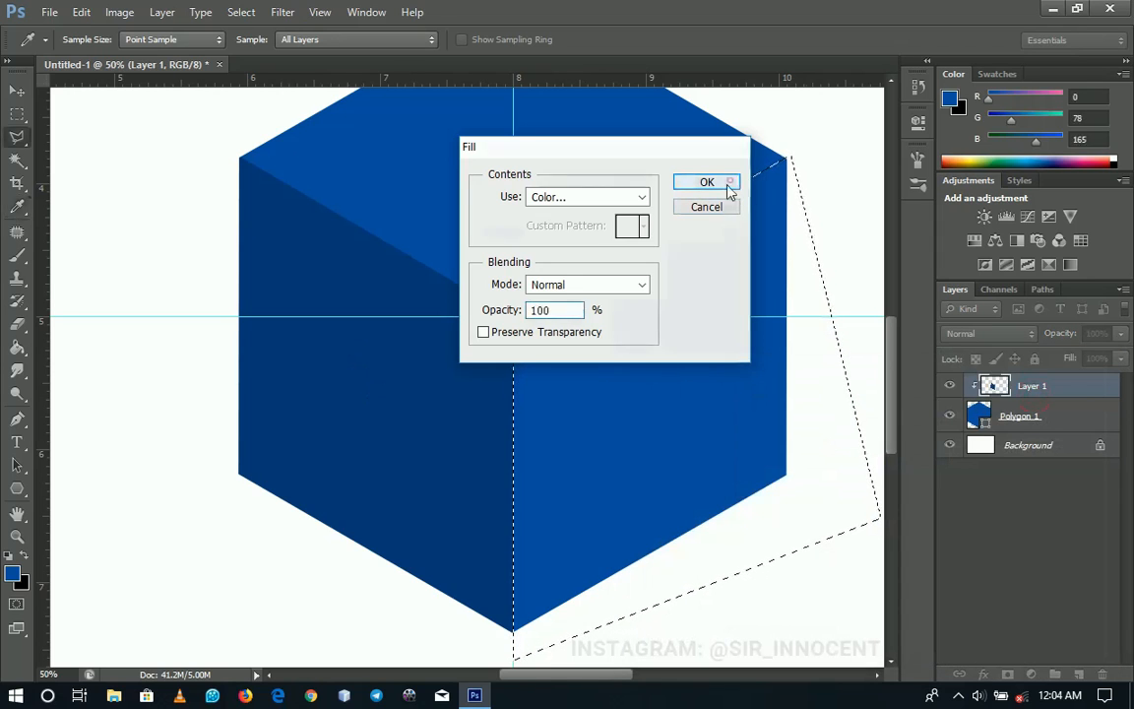
pyautogui.click(732, 187)
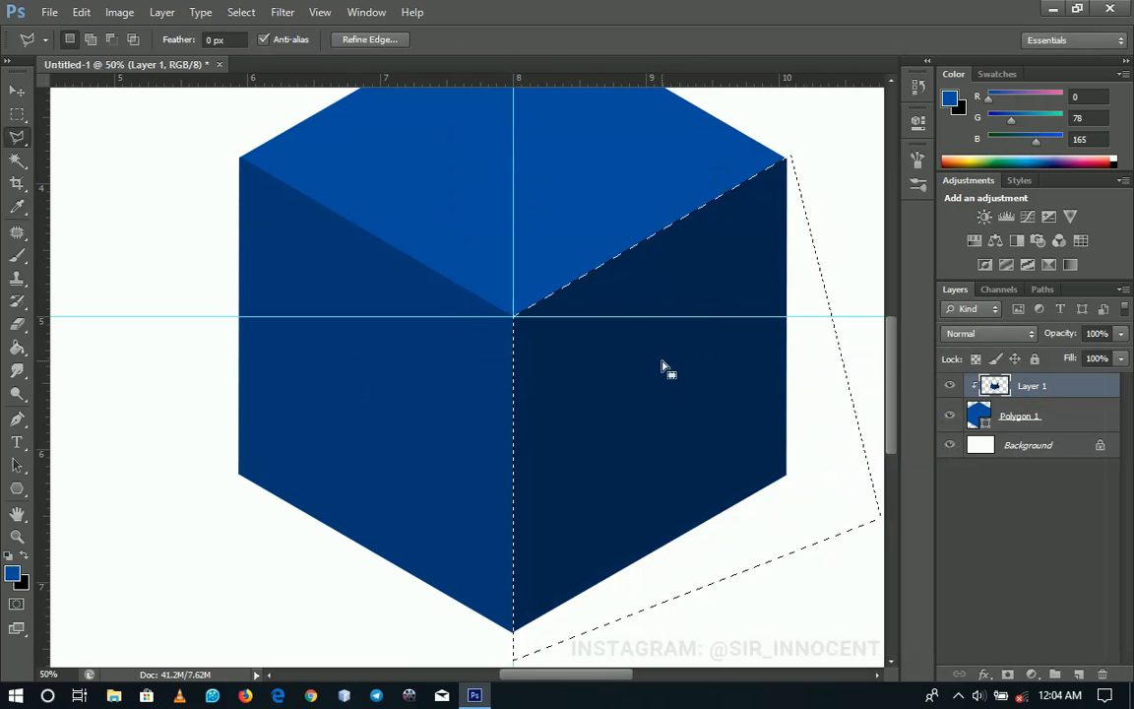
pyautogui.hotkey('ctrl', 'd')
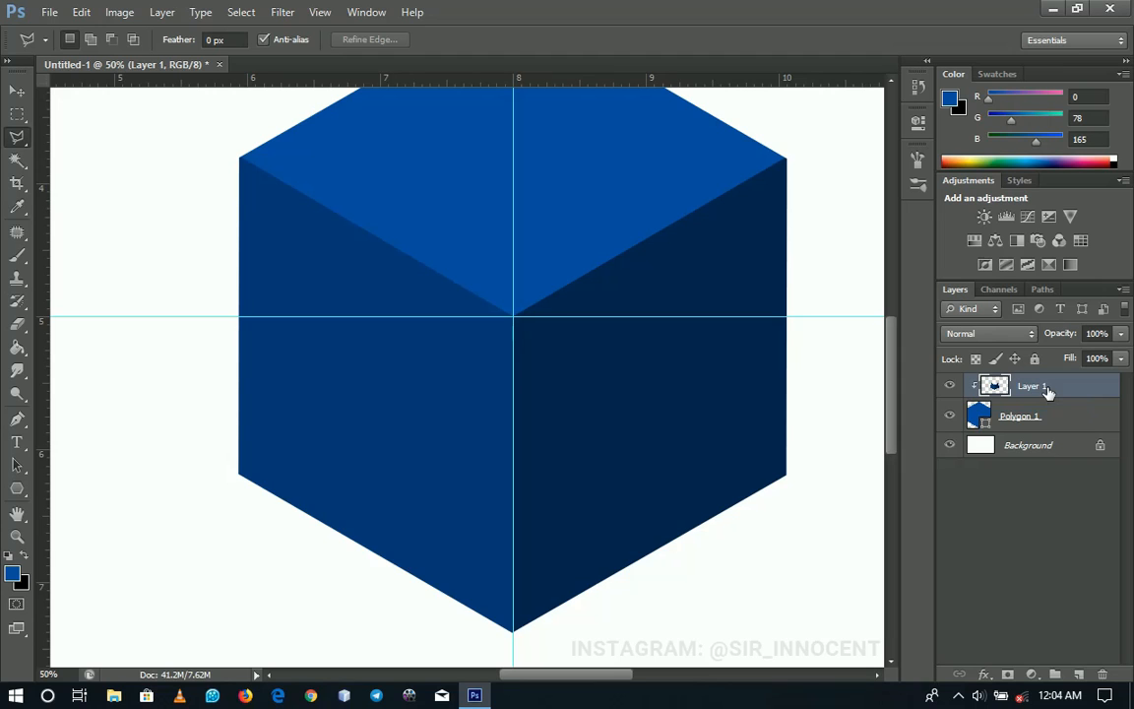
# Move the horizontal guide up to the cube's upper side vertices and hide the guides
pyautogui.press('v')
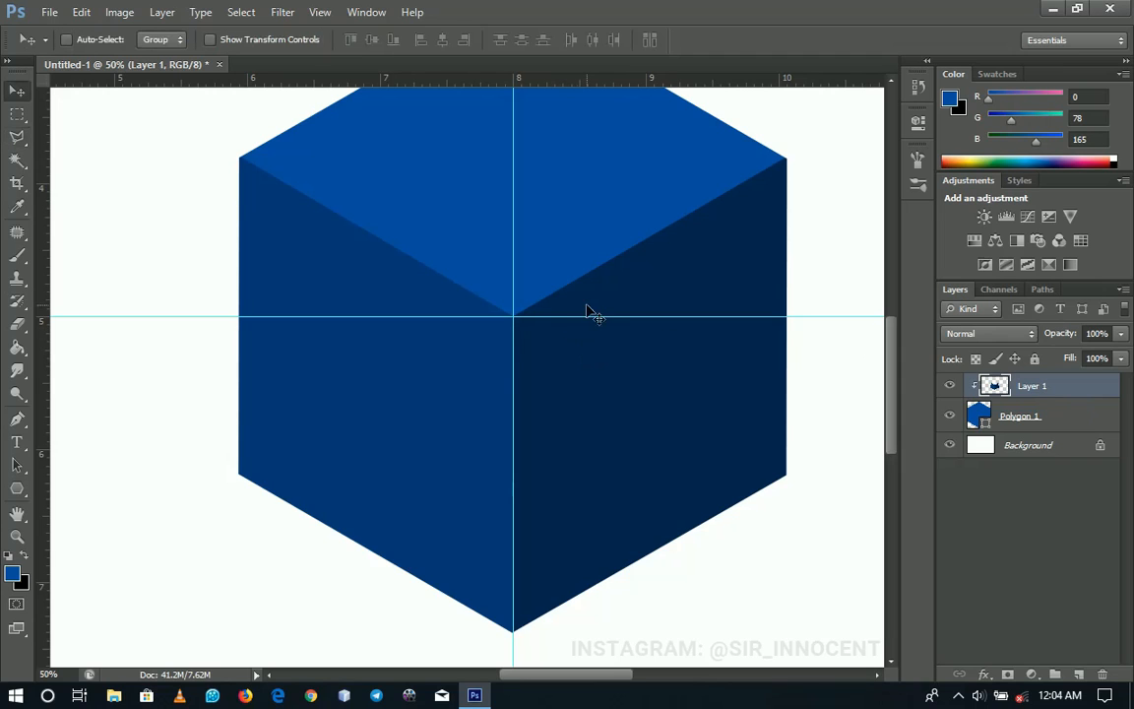
pyautogui.moveTo(587, 317); pyautogui.dragTo(556, 149)
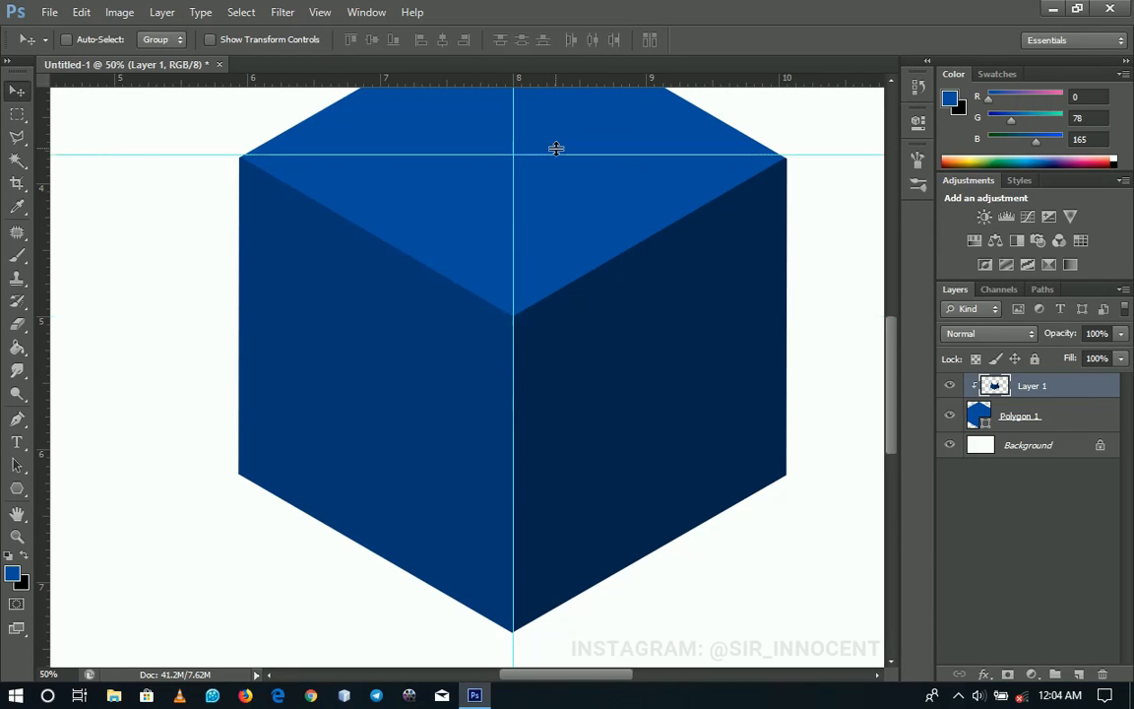
pyautogui.hotkey('ctrl', 'h')
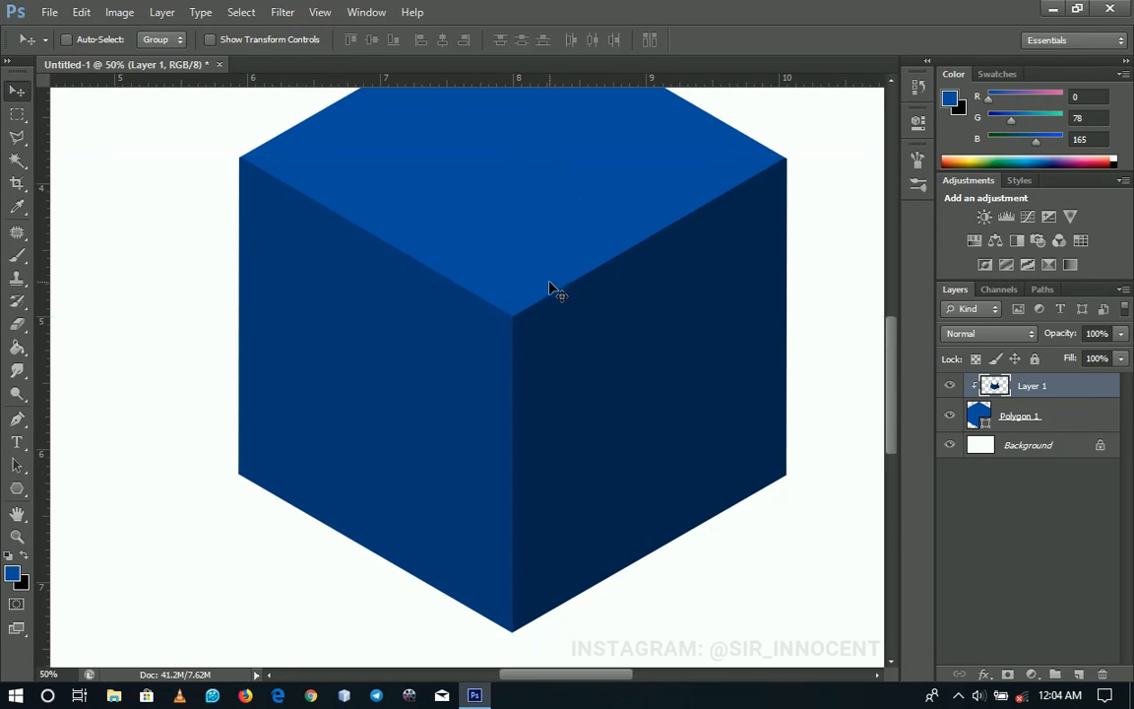
# Examine the shaded cube on the whole canvas and close up
pyautogui.press('z')
pyautogui.rightClick(562, 302)
pyautogui.click(569, 305)
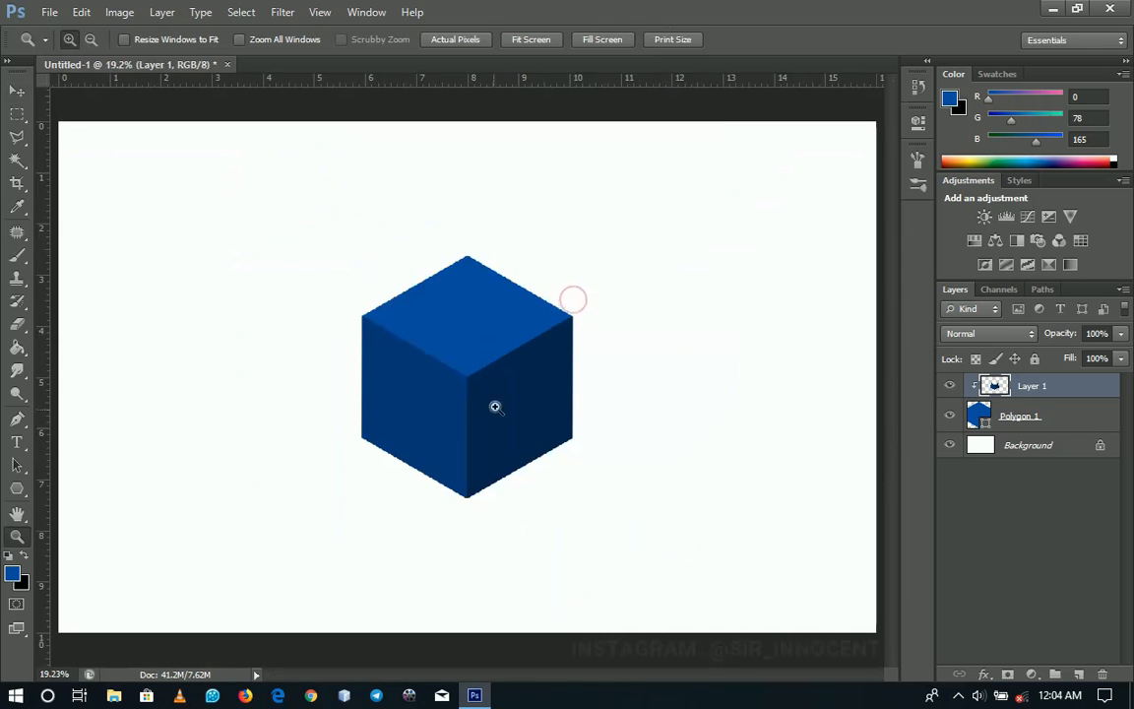
pyautogui.click(479, 416)
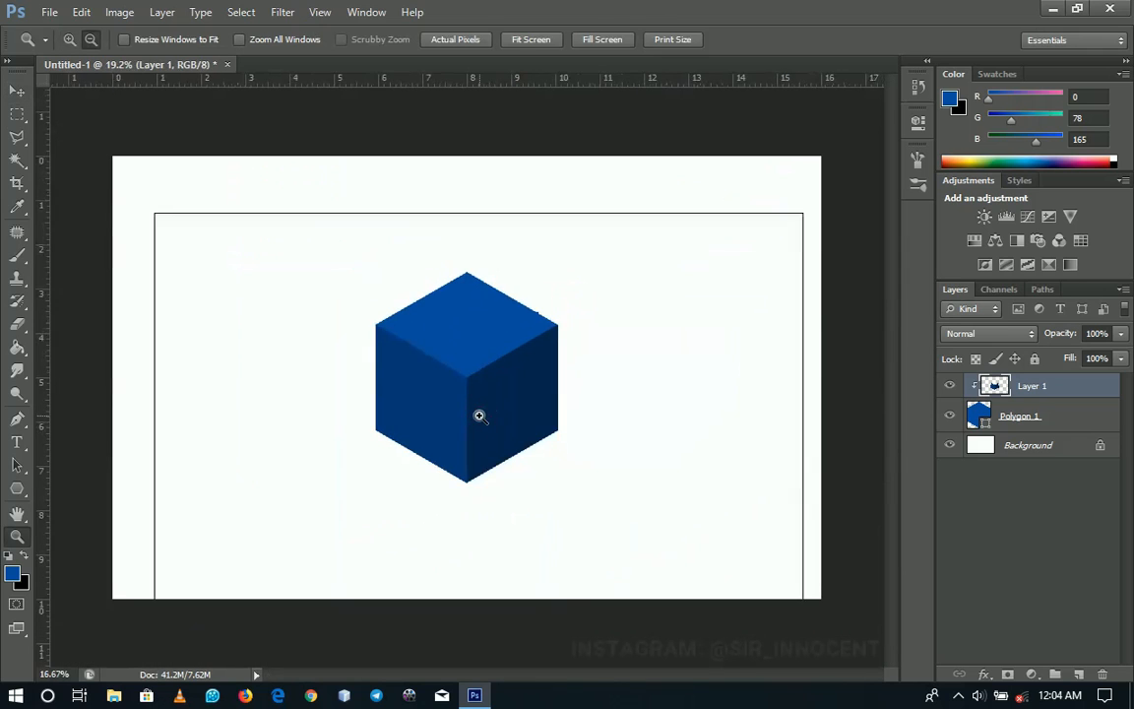
pyautogui.click(480, 415)
pyautogui.click(483, 408)
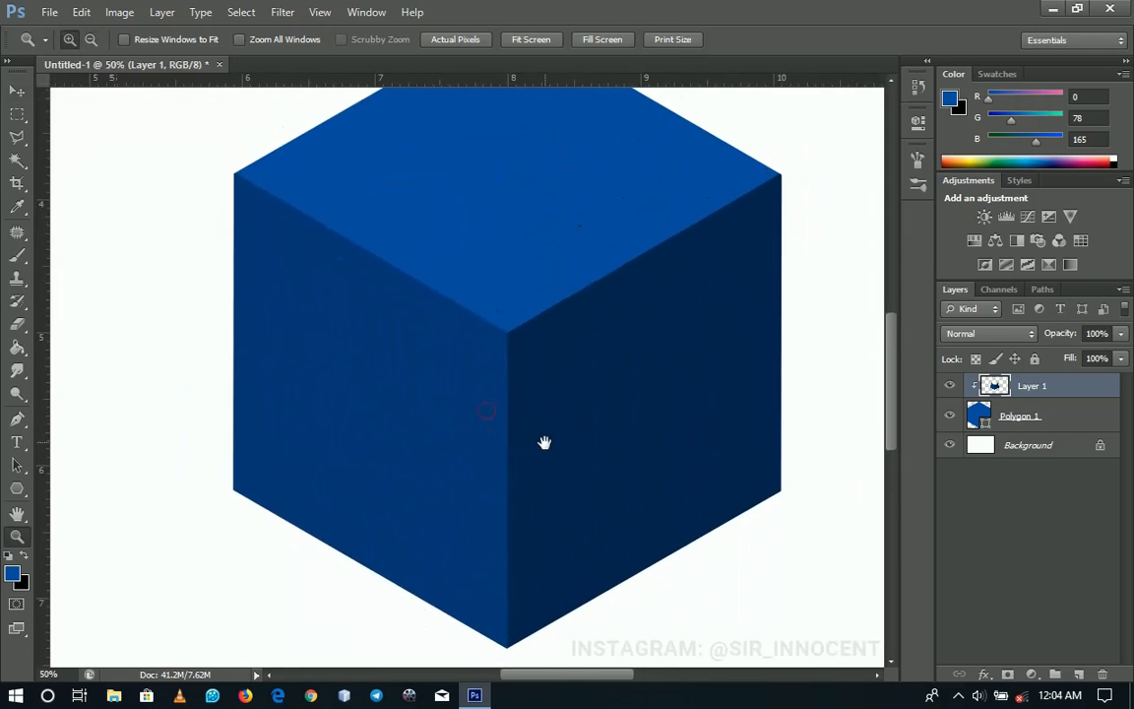
pyautogui.keyDown('alt'); pyautogui.click(546, 443); pyautogui.keyUp('alt')
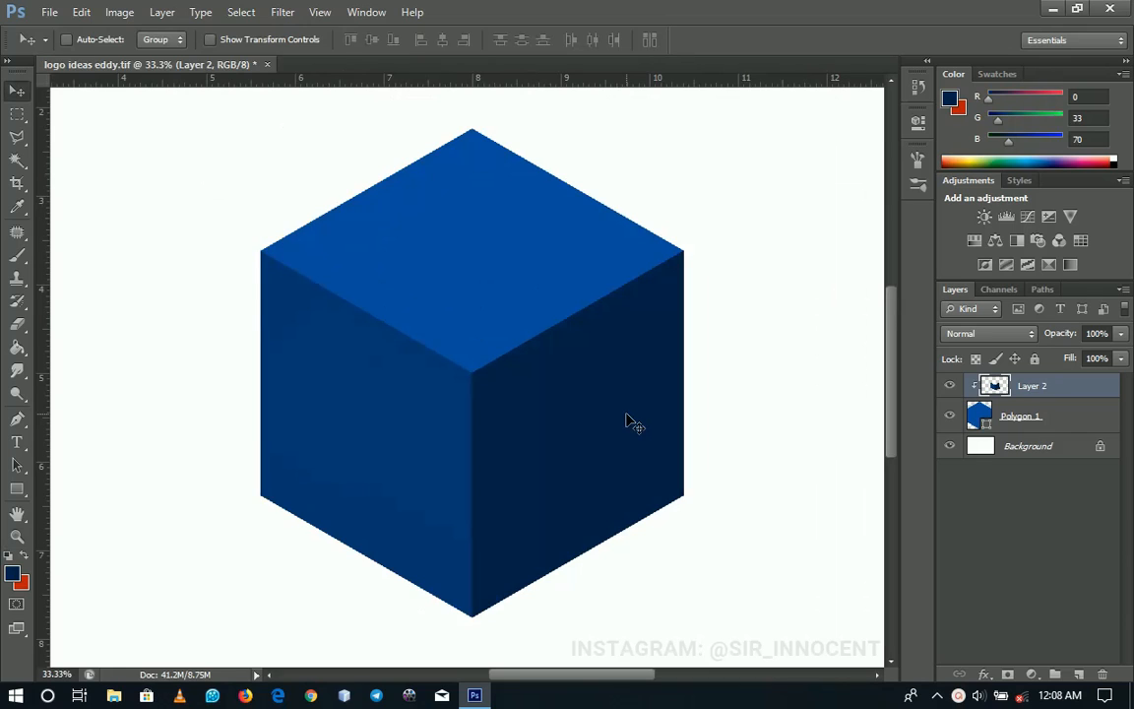
# Recolour the Polygon 1 shape that forms the cube's top face to bright red f40123
pyautogui.click(1022, 419)
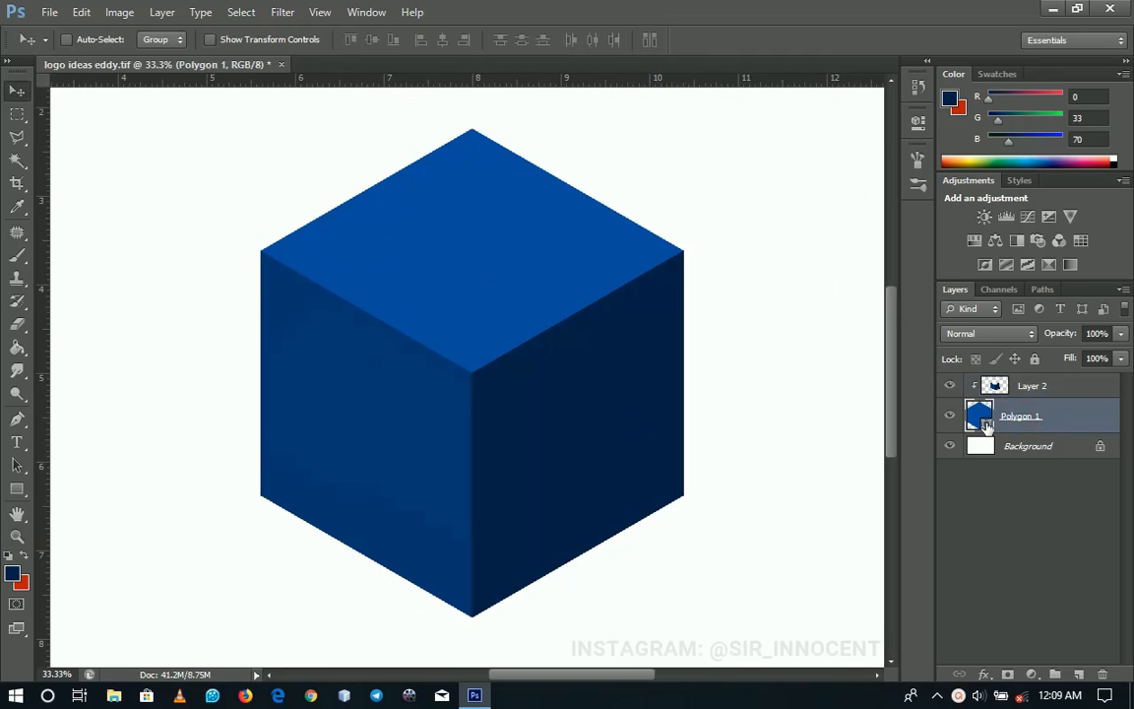
pyautogui.doubleClick(985, 421)
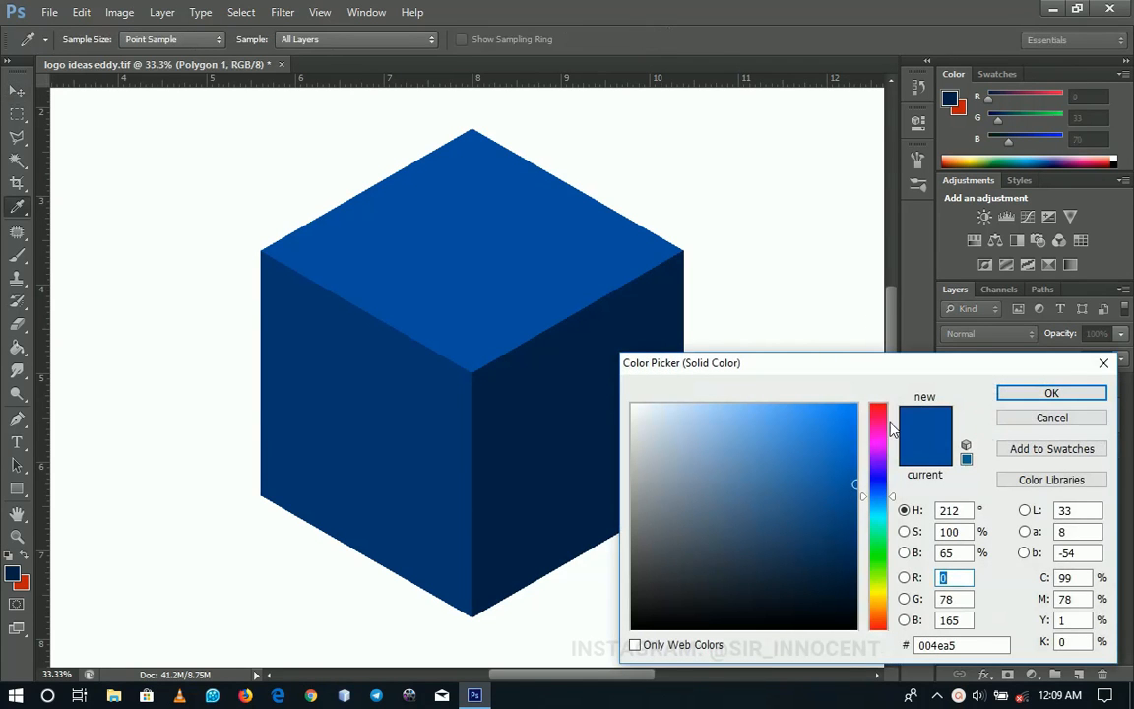
pyautogui.moveTo(881, 425); pyautogui.dragTo(879, 409)
pyautogui.click(857, 412)
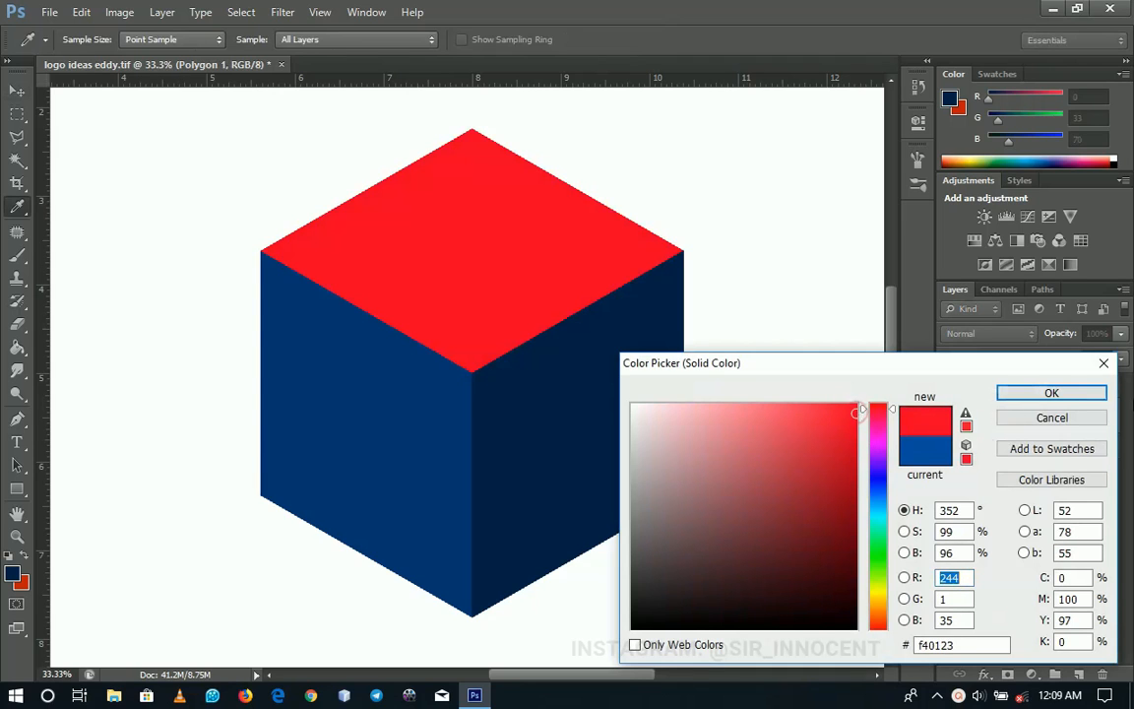
pyautogui.click(1069, 392)
# Select the cube's left face on Layer 2 with the Magic Wand
pyautogui.click(1036, 387)
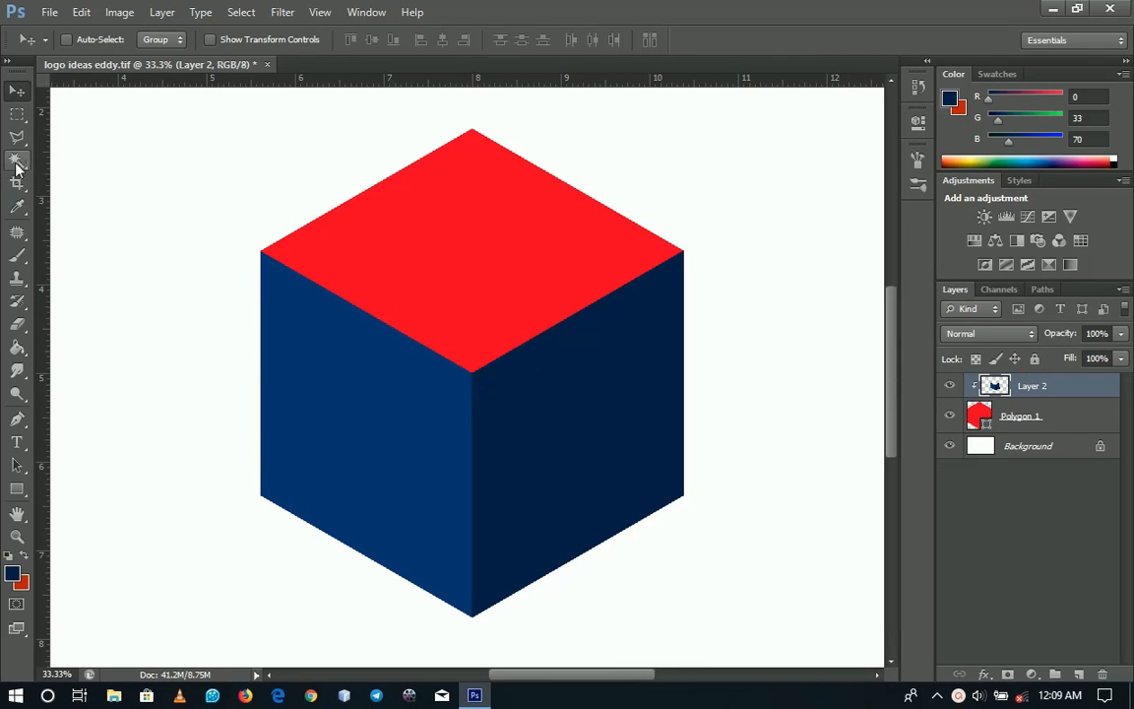
pyautogui.moveTo(15, 163); pyautogui.dragTo(77, 183)
pyautogui.click(385, 417)
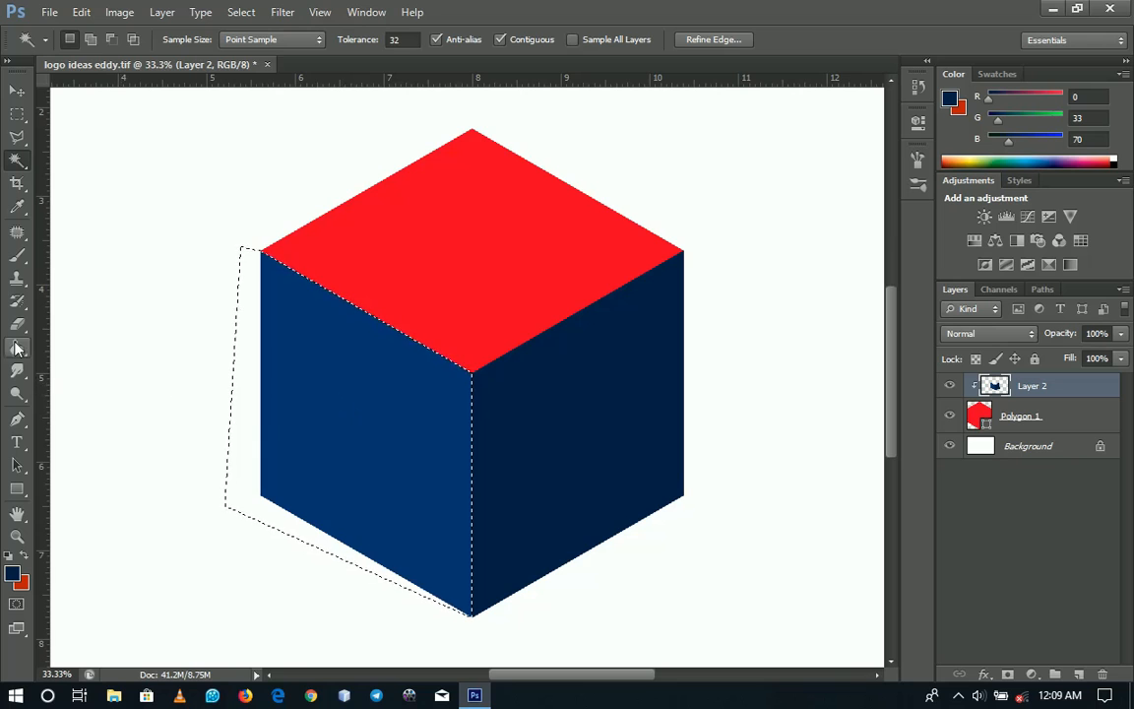
# Choose the Paint Bucket and set the foreground colour to c4021d, a darker shade of the top face's red
pyautogui.moveTo(16, 346); pyautogui.dragTo(94, 381)
pyautogui.click(97, 366)
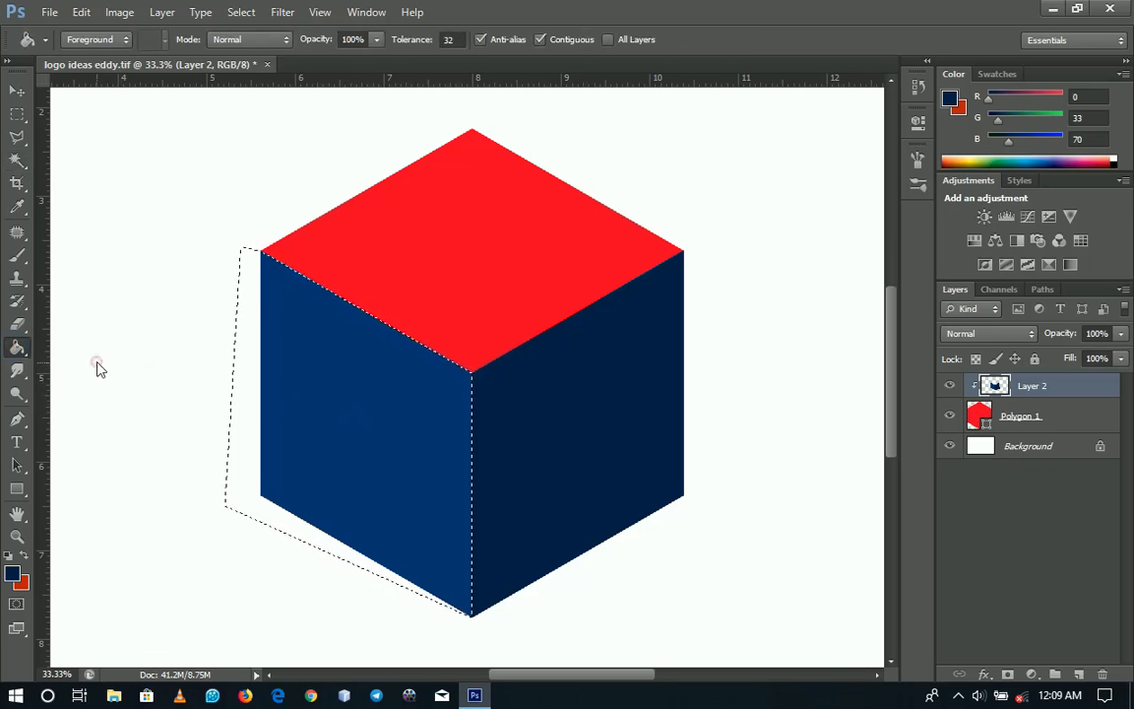
pyautogui.click(12, 573)
pyautogui.click(397, 265)
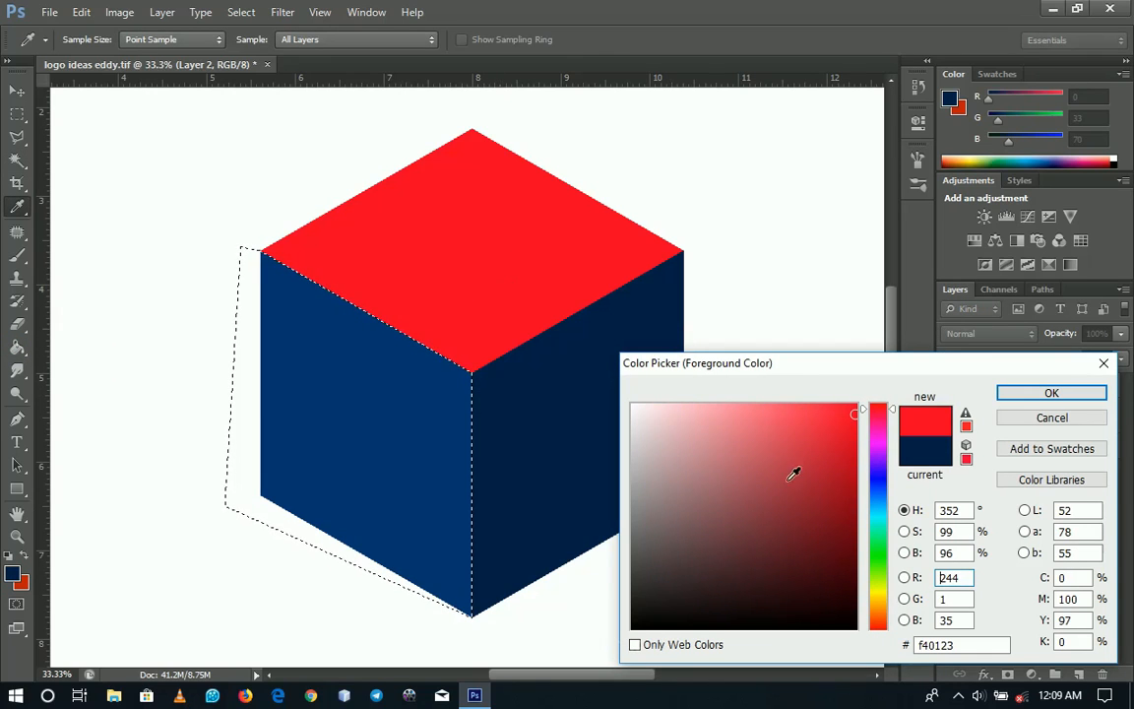
pyautogui.moveTo(854, 421); pyautogui.dragTo(853, 455)
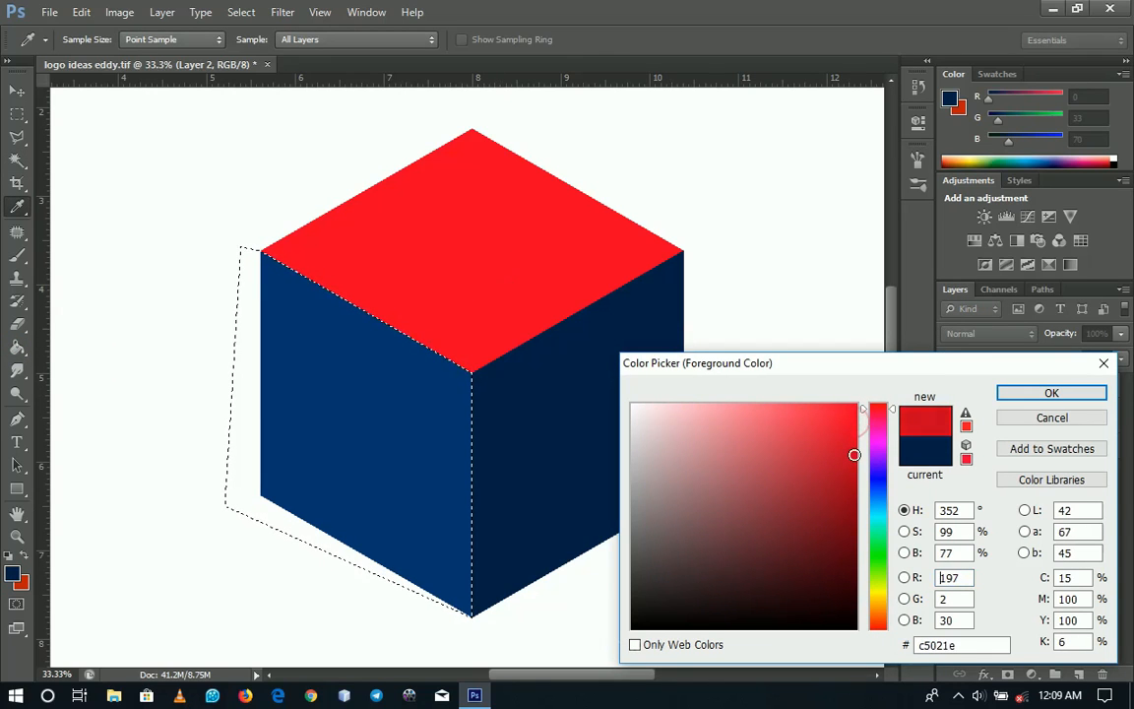
pyautogui.click(1052, 392)
# Fill the selected left face with the foreground red using the Paint Bucket and deselect it
pyautogui.press('g')
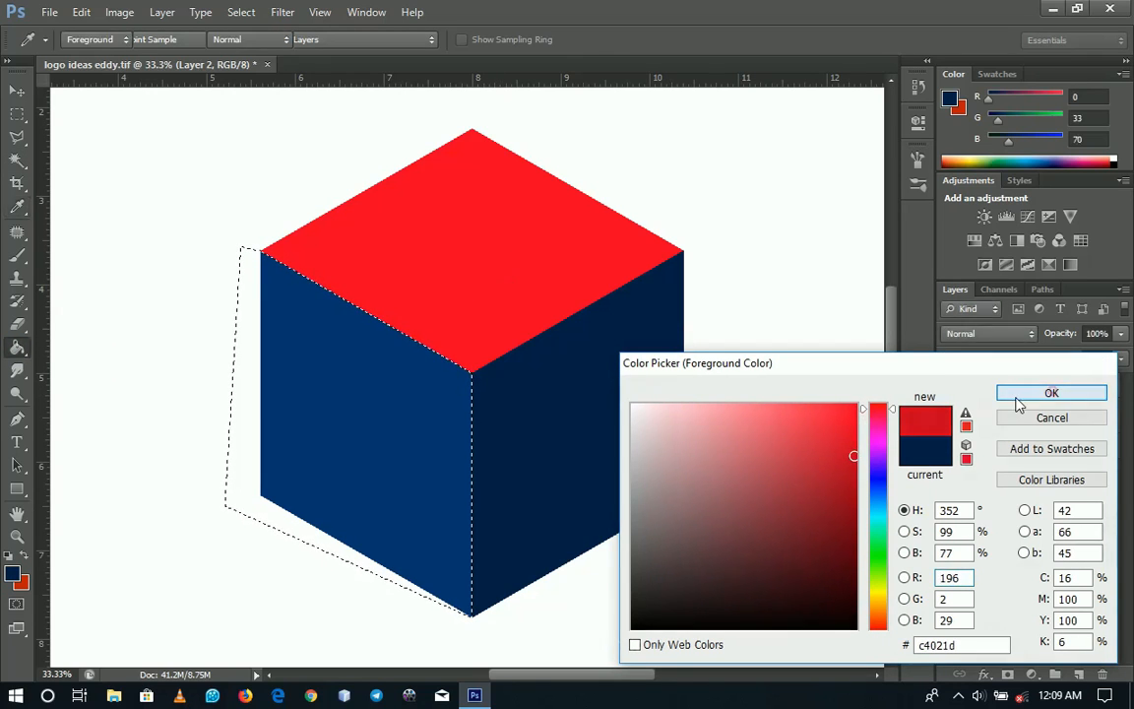
pyautogui.rightClick(17, 369)
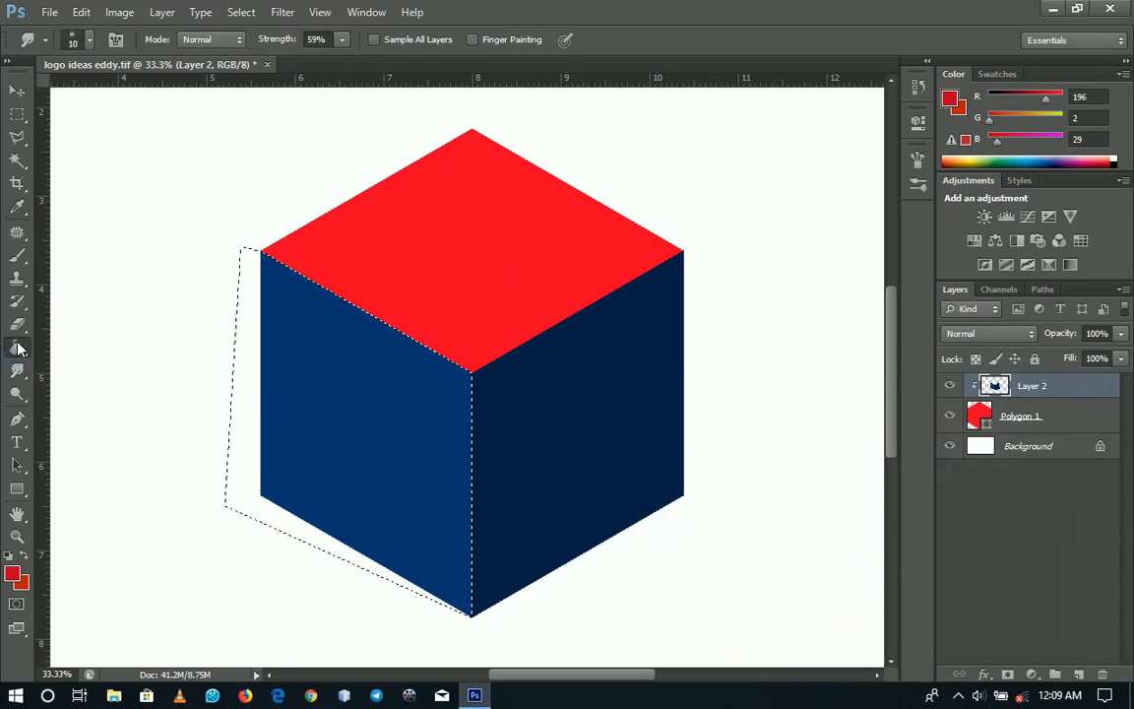
pyautogui.rightClick(17, 349)
pyautogui.click(126, 370)
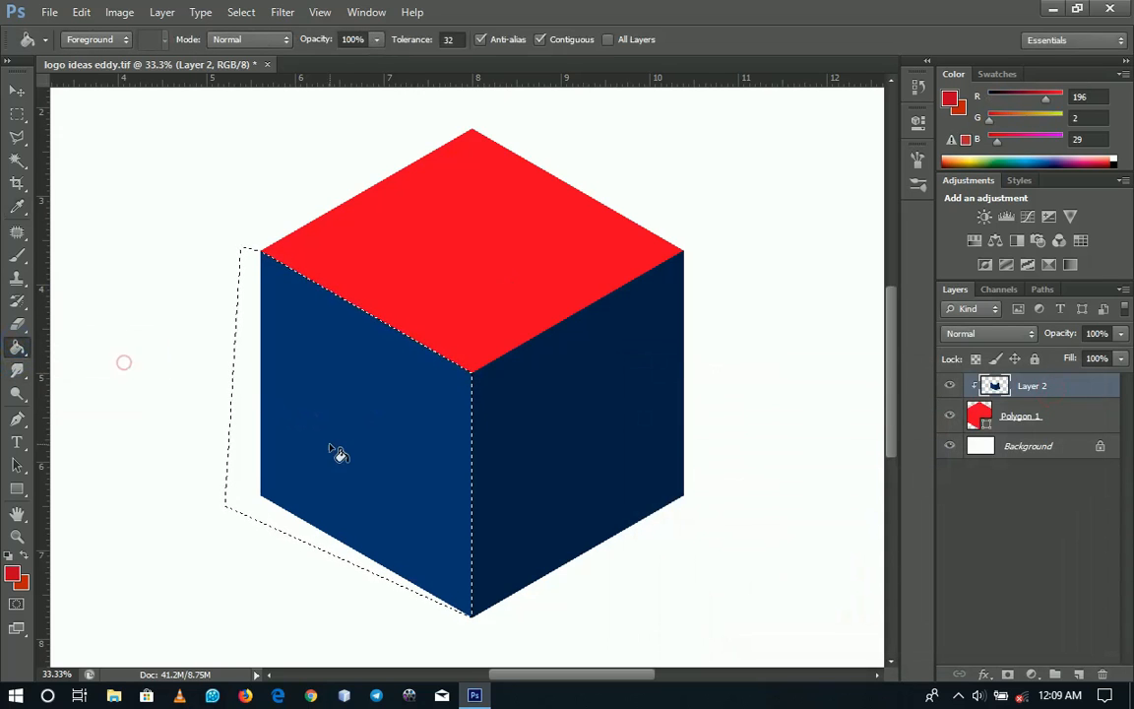
pyautogui.click(372, 406)
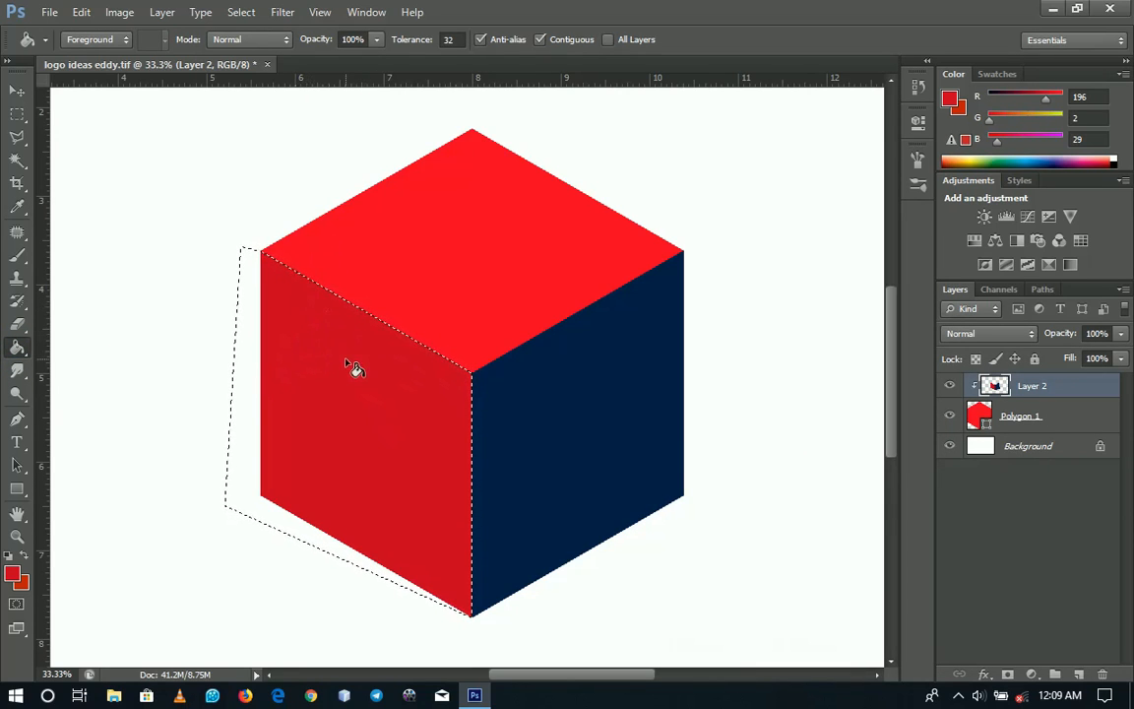
pyautogui.hotkey('ctrl', 'd')
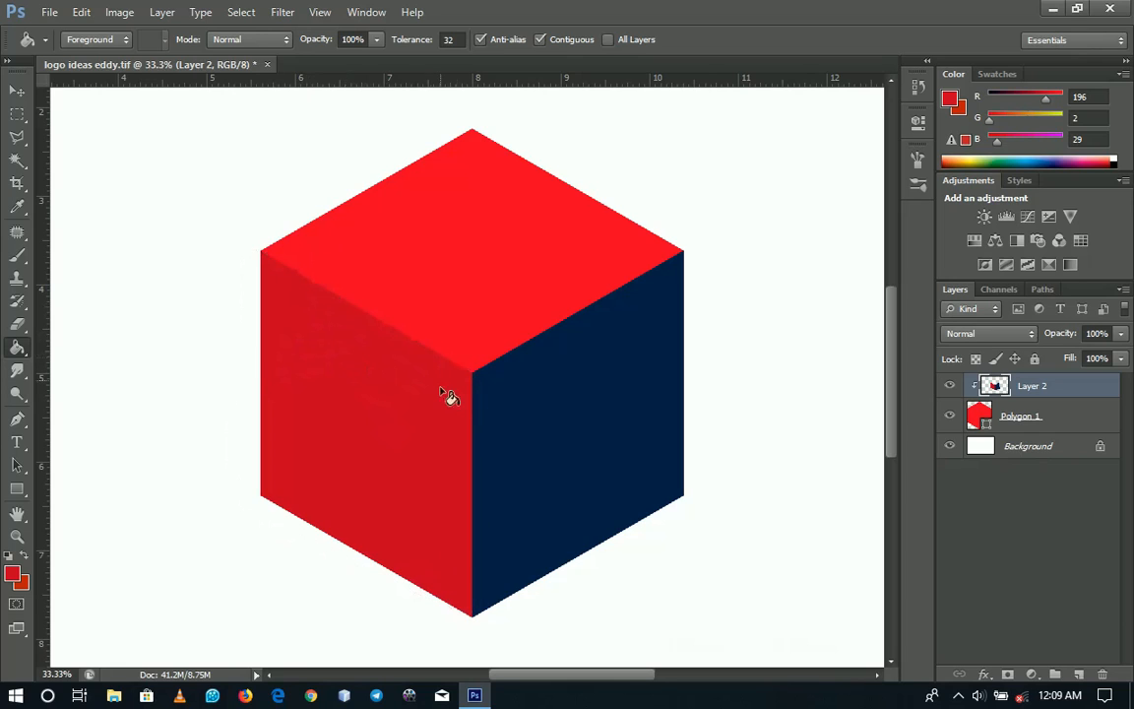
# Select the cube's dark blue right face on Layer 2 with the Magic Wand
pyautogui.click(18, 162)
pyautogui.click(85, 178)
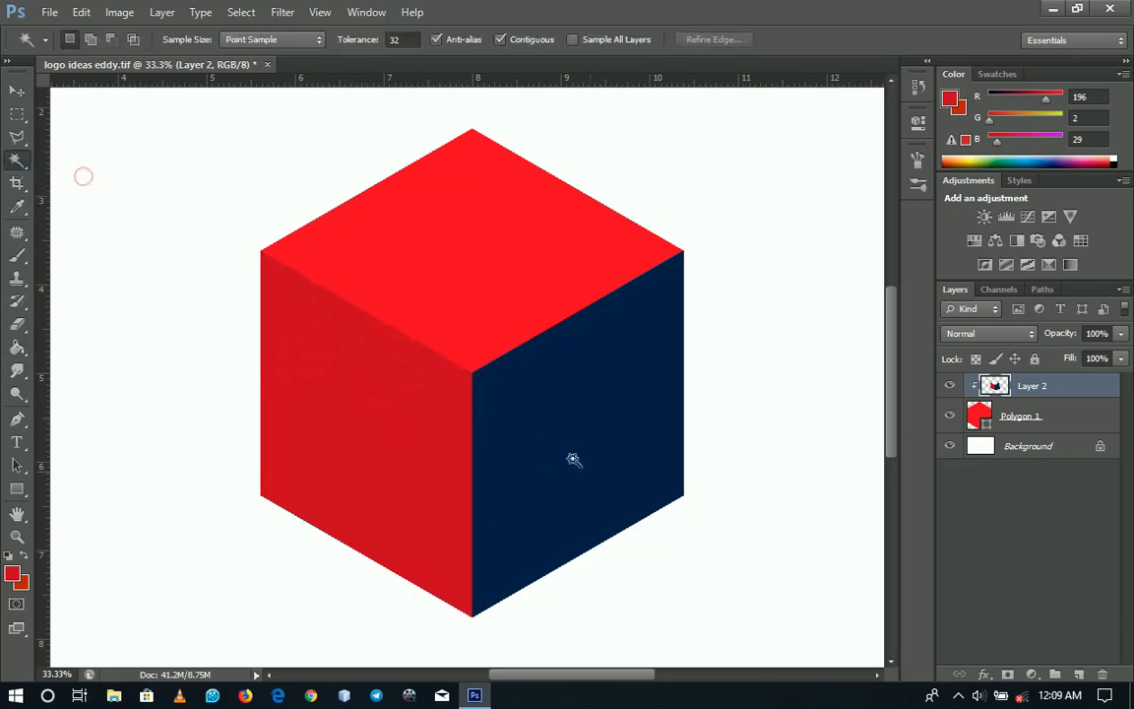
pyautogui.click(603, 448)
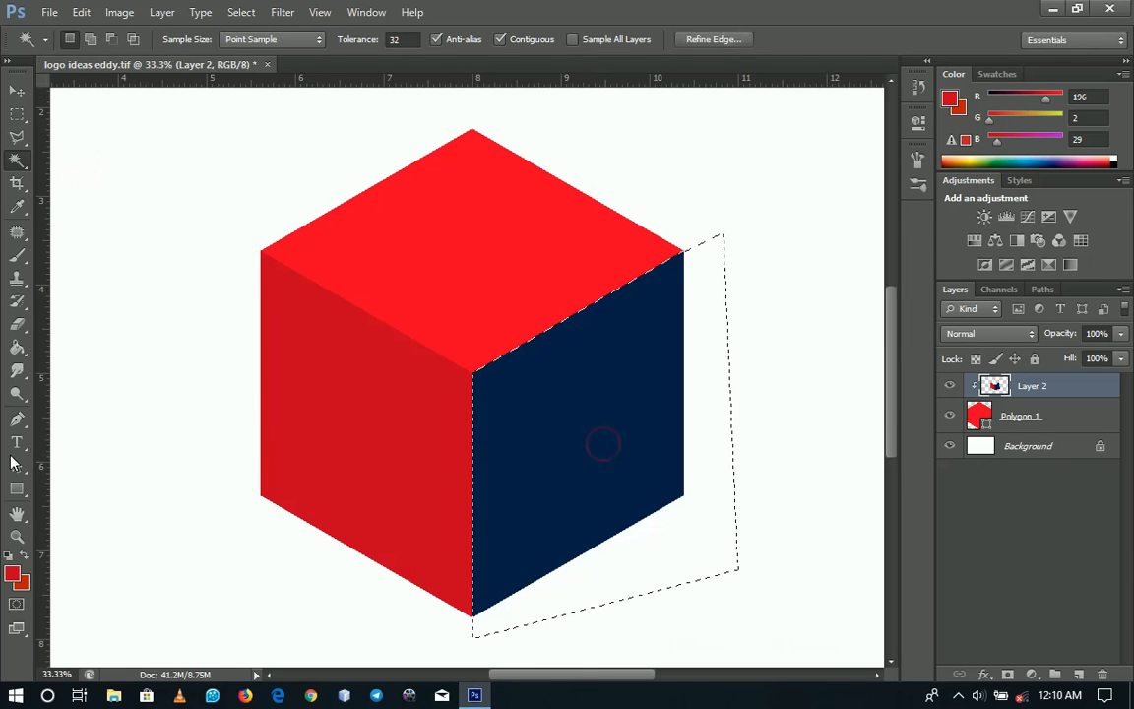
# Choose the Paint Bucket and set the foreground colour to dark red 9b0016
pyautogui.click(17, 370)
pyautogui.click(18, 349)
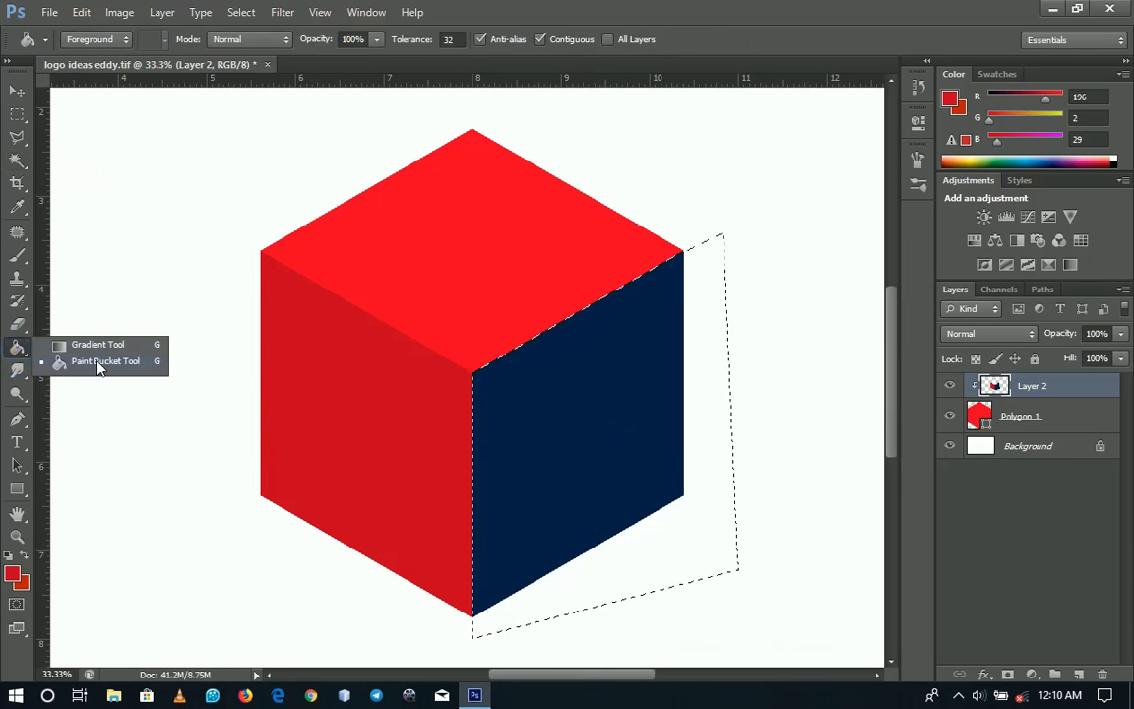
pyautogui.click(97, 360)
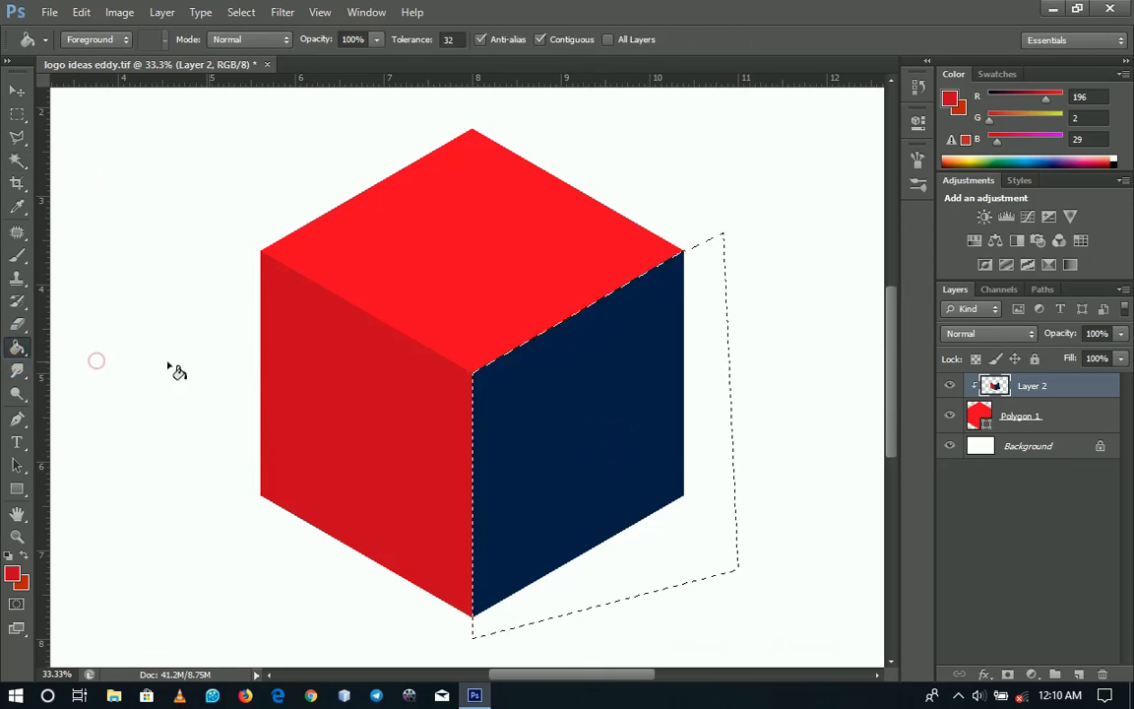
pyautogui.click(12, 573)
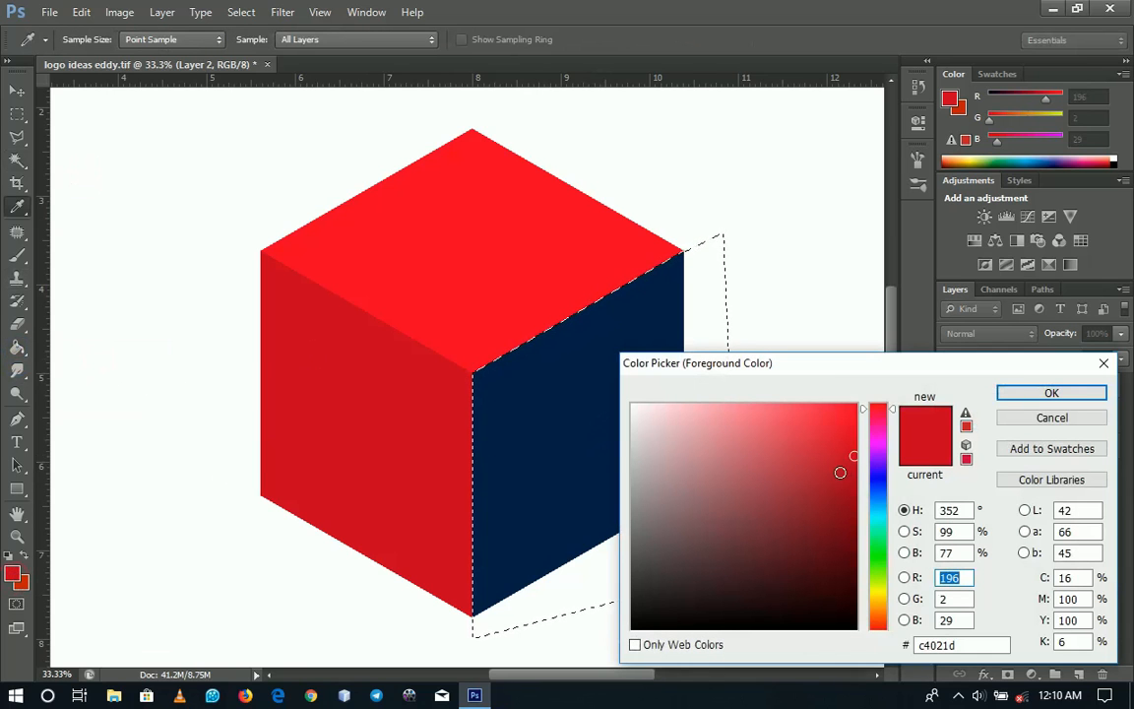
pyautogui.click(855, 492)
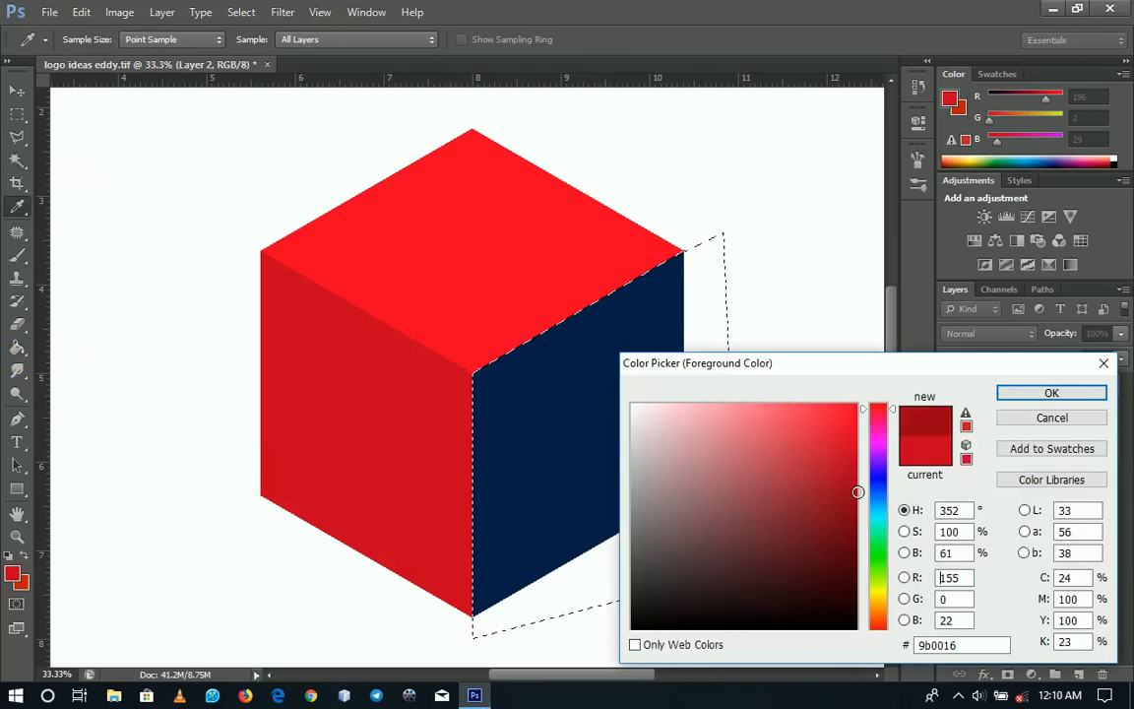
pyautogui.click(1027, 394)
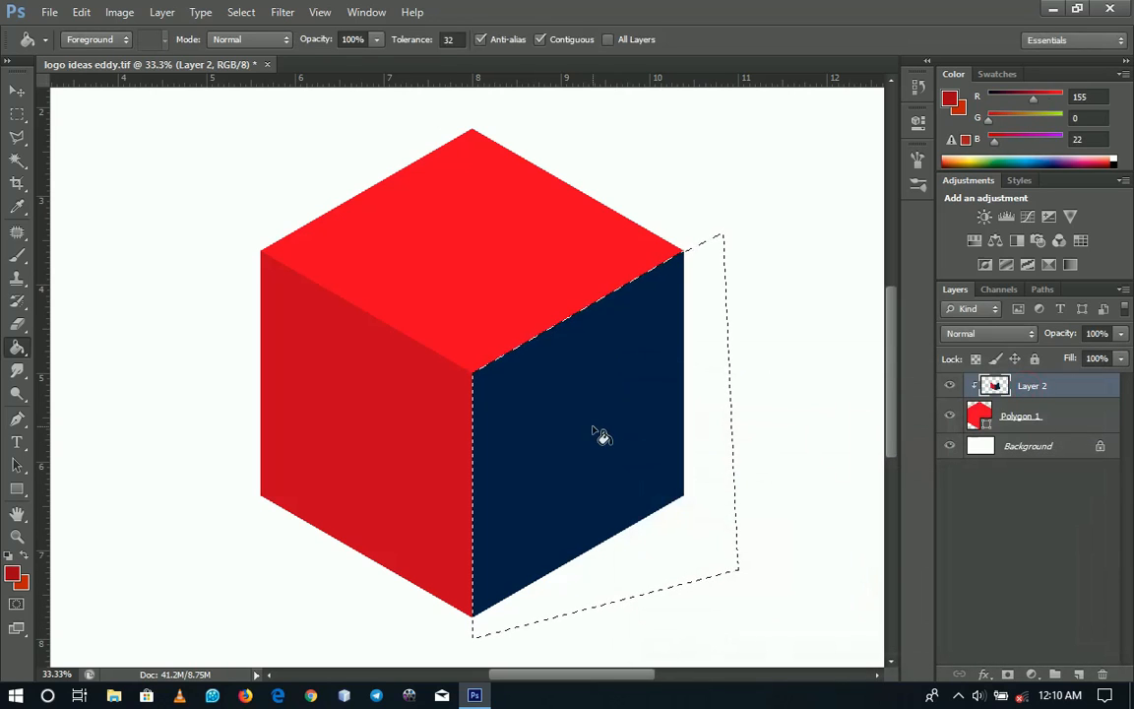
# Fill the selected right face with the dark red foreground colour and deselect it
pyautogui.click(599, 429)
pyautogui.hotkey('ctrl', 'd')
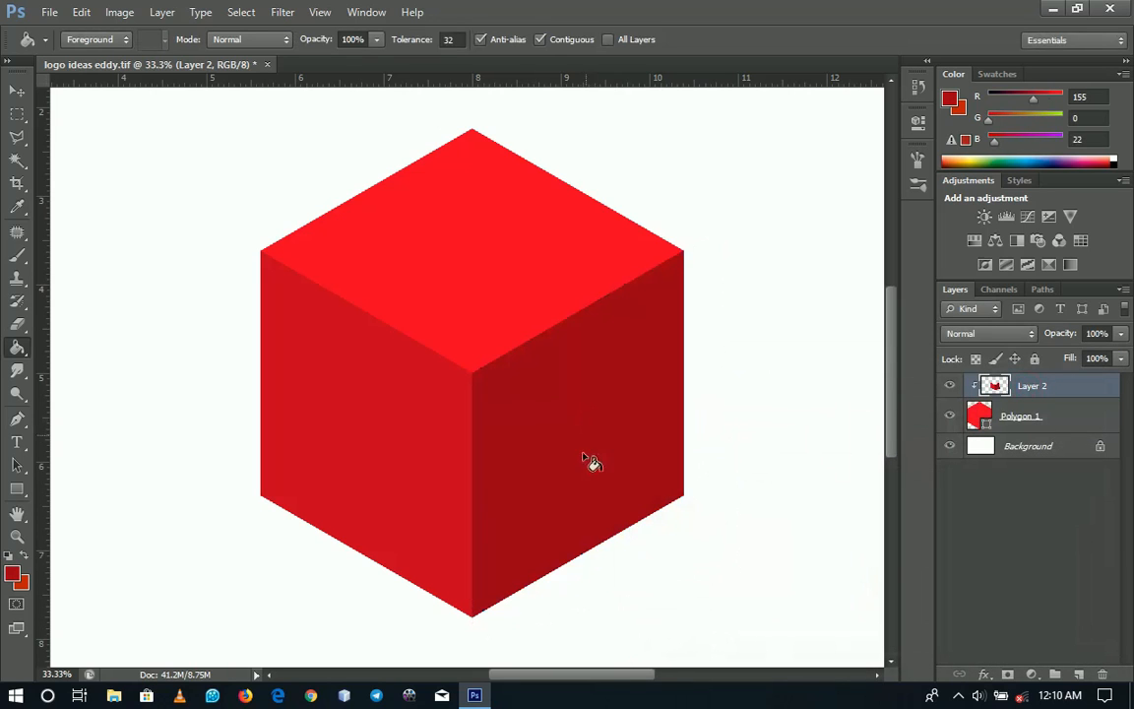
pyautogui.press('z')
pyautogui.rightClick(500, 419)
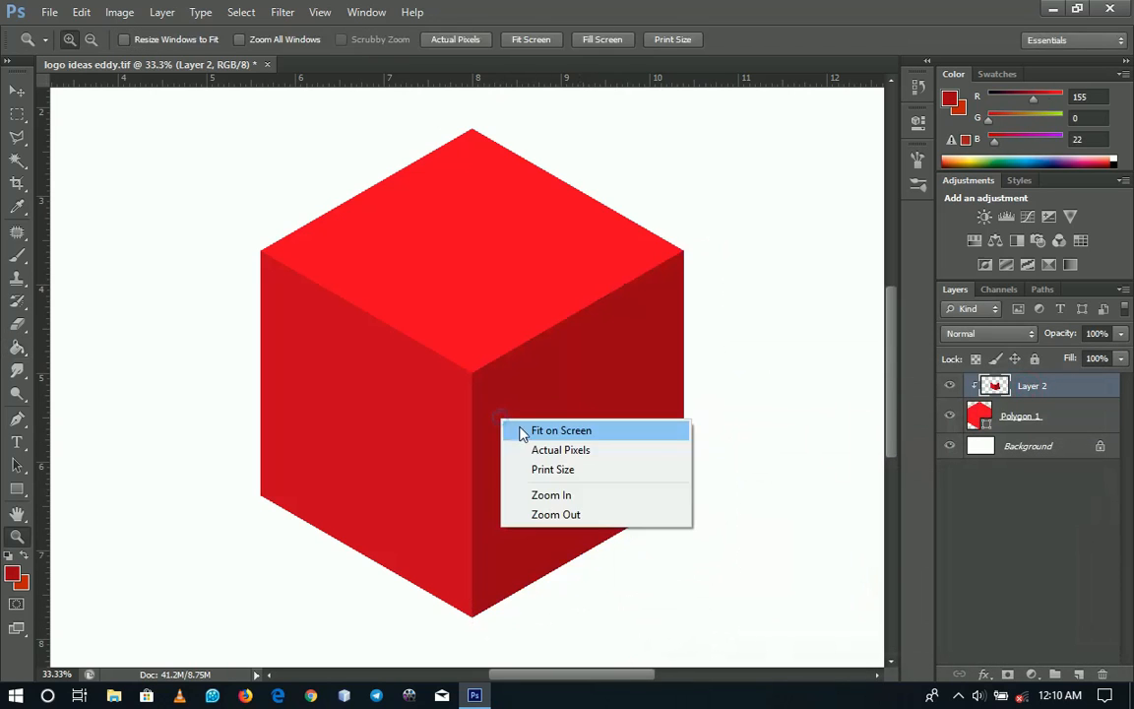
pyautogui.click(521, 434)
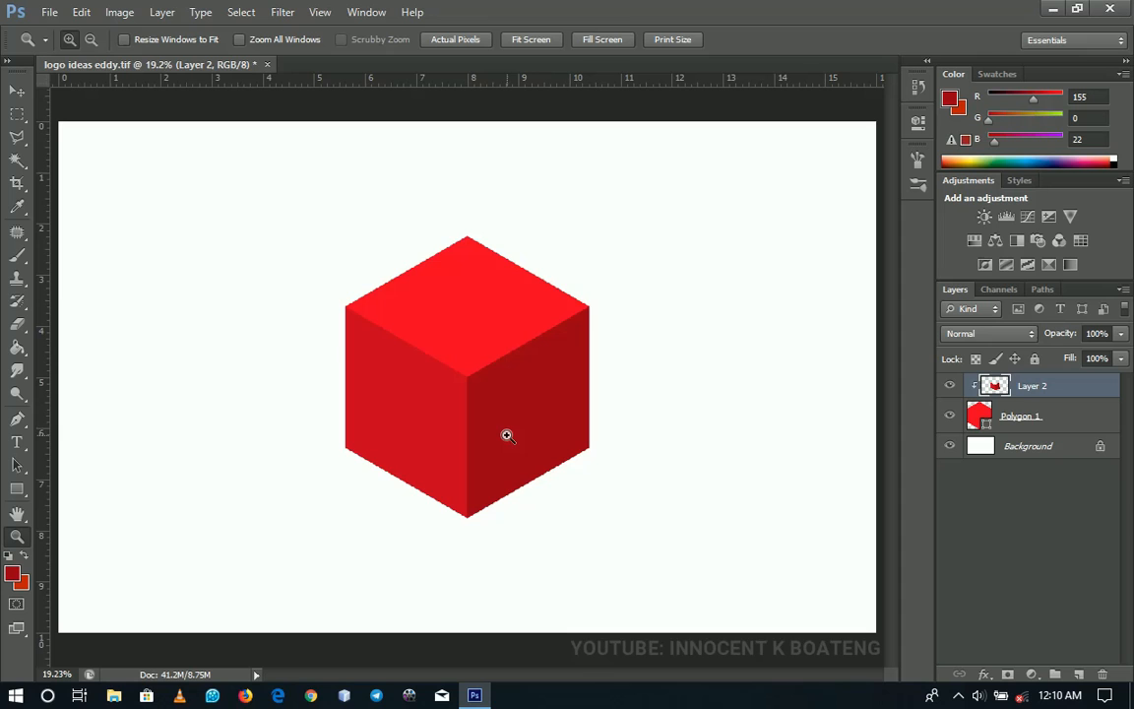
# Add a Solid Color fill layer in light red f56c7f directly above the Background layer
pyautogui.click(1041, 459)
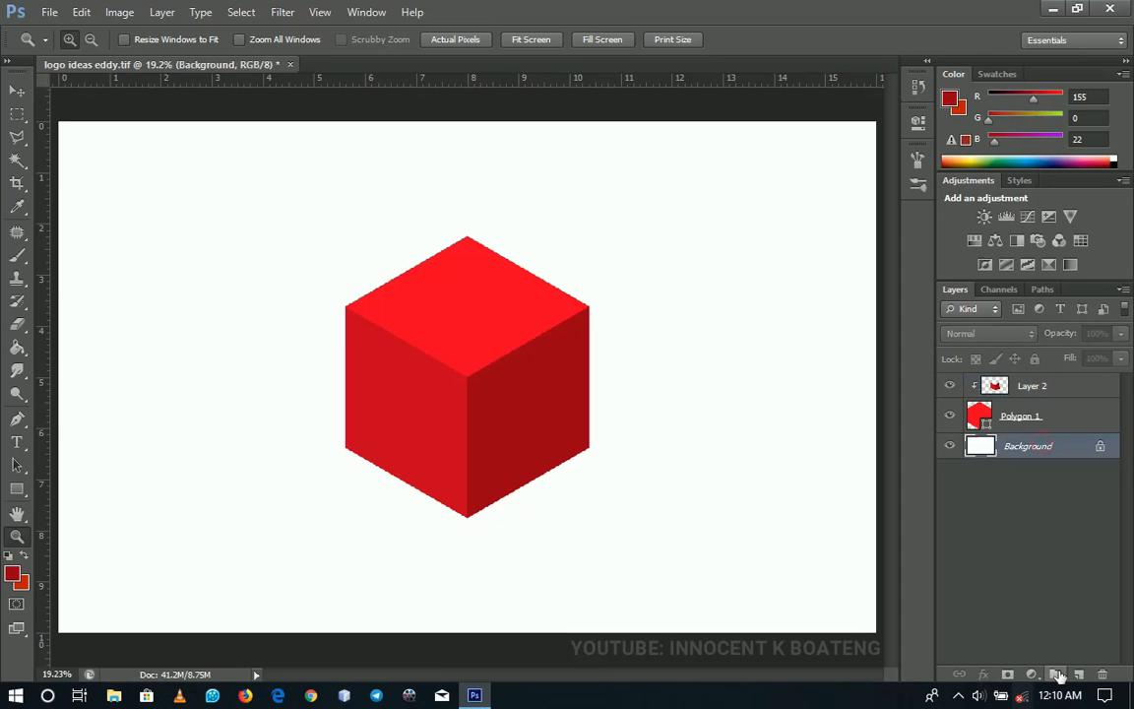
pyautogui.click(1031, 675)
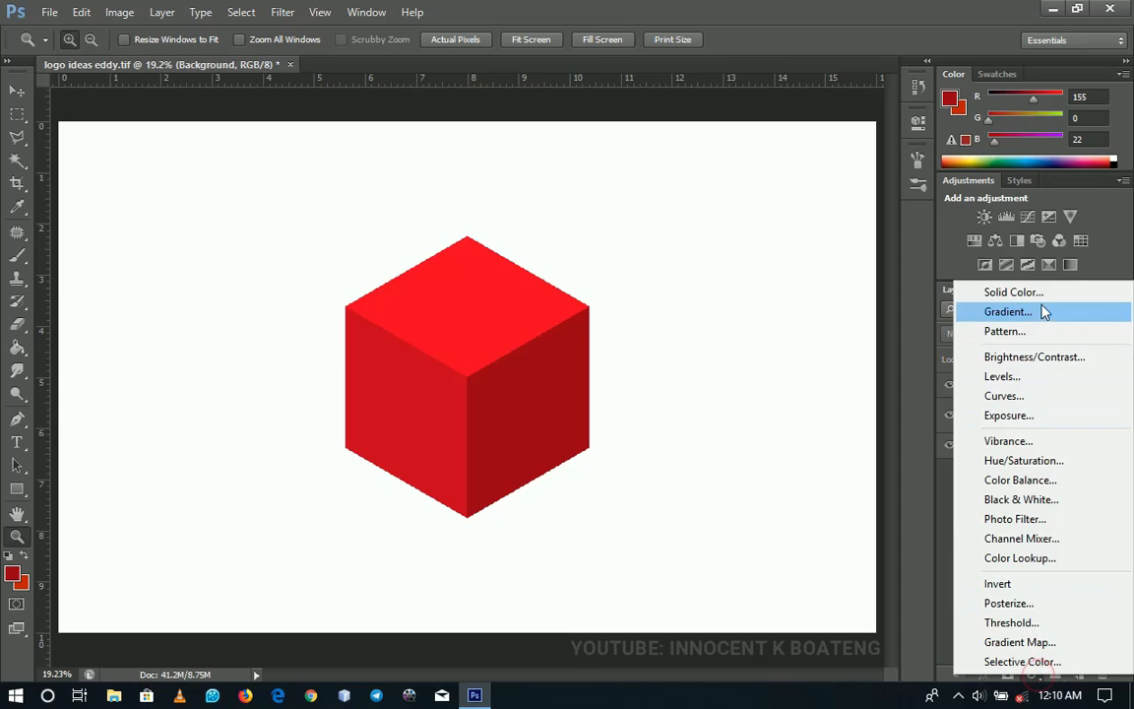
pyautogui.click(1014, 292)
pyautogui.click(792, 413)
pyautogui.moveTo(791, 413)
pyautogui.mouseDown()
pyautogui.moveTo(704, 529)
pyautogui.moveTo(757, 410)
pyautogui.mouseUp()
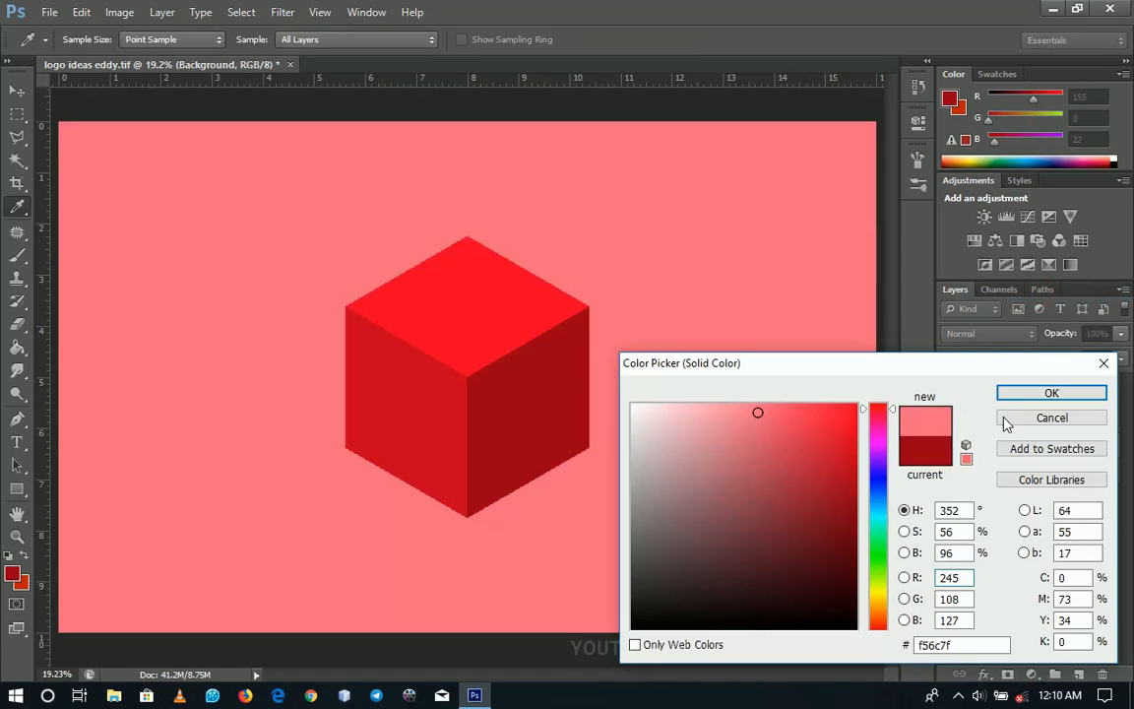
pyautogui.click(1023, 393)
pyautogui.press('z')
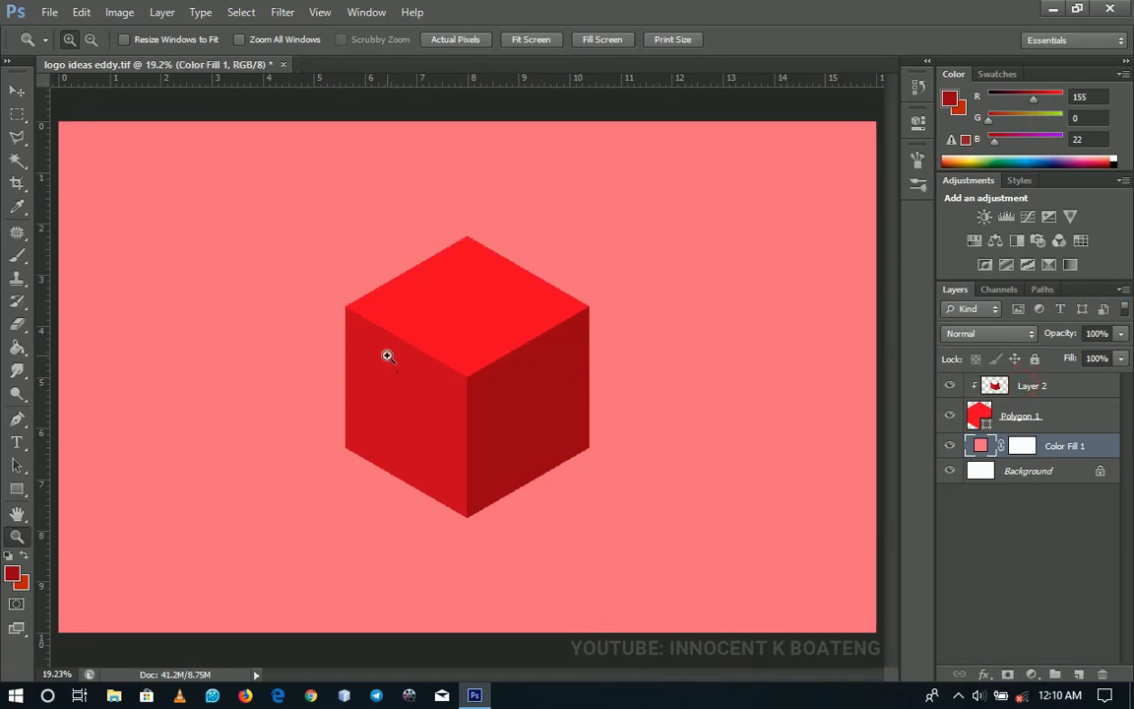
# Add the letter "c" above Layer 2 near the cube's centre in white 14 pt Helvetica Inserat text
pyautogui.click(1024, 385)
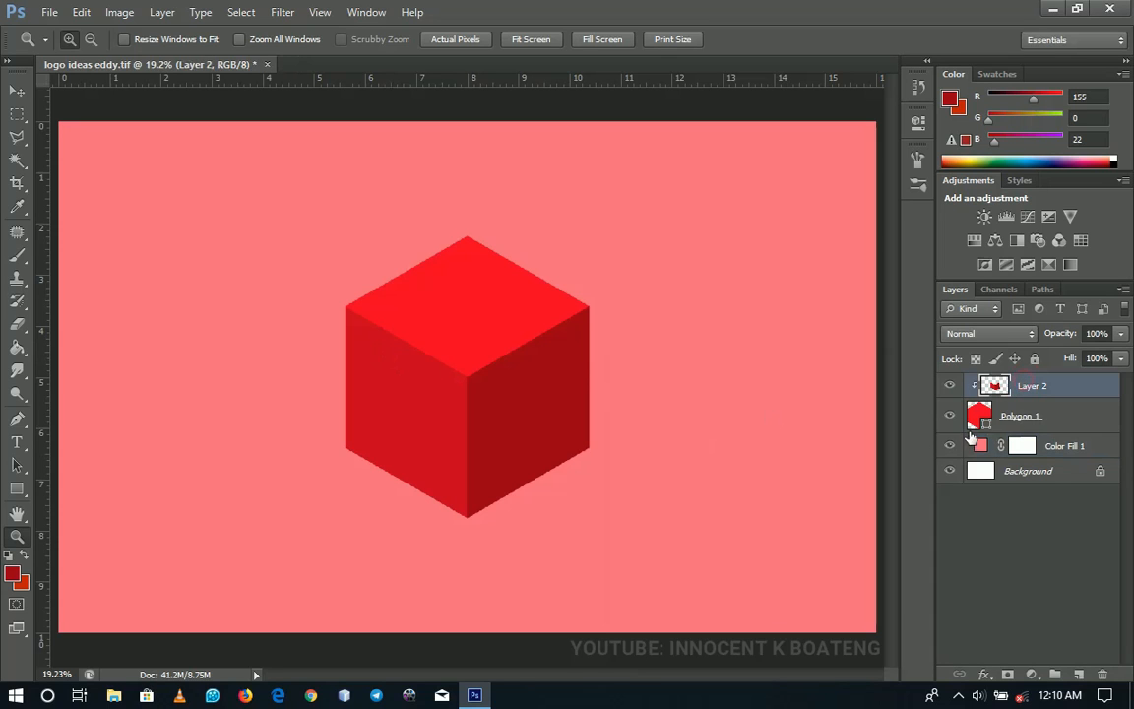
pyautogui.press('t')
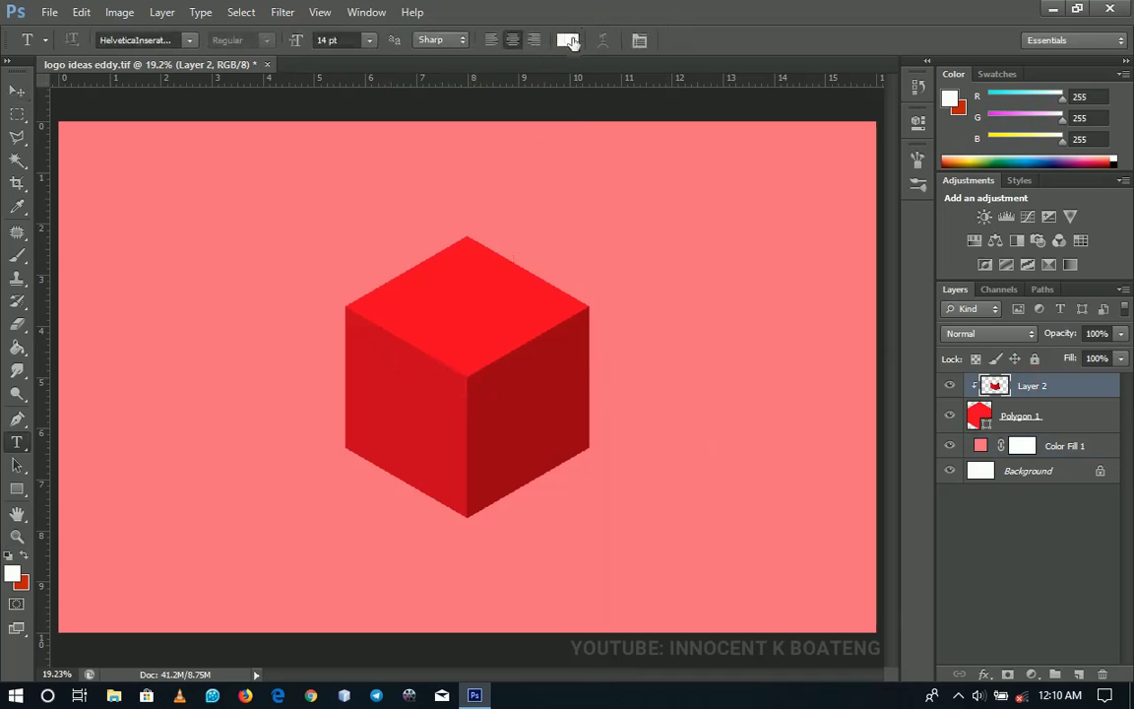
pyautogui.click(568, 40)
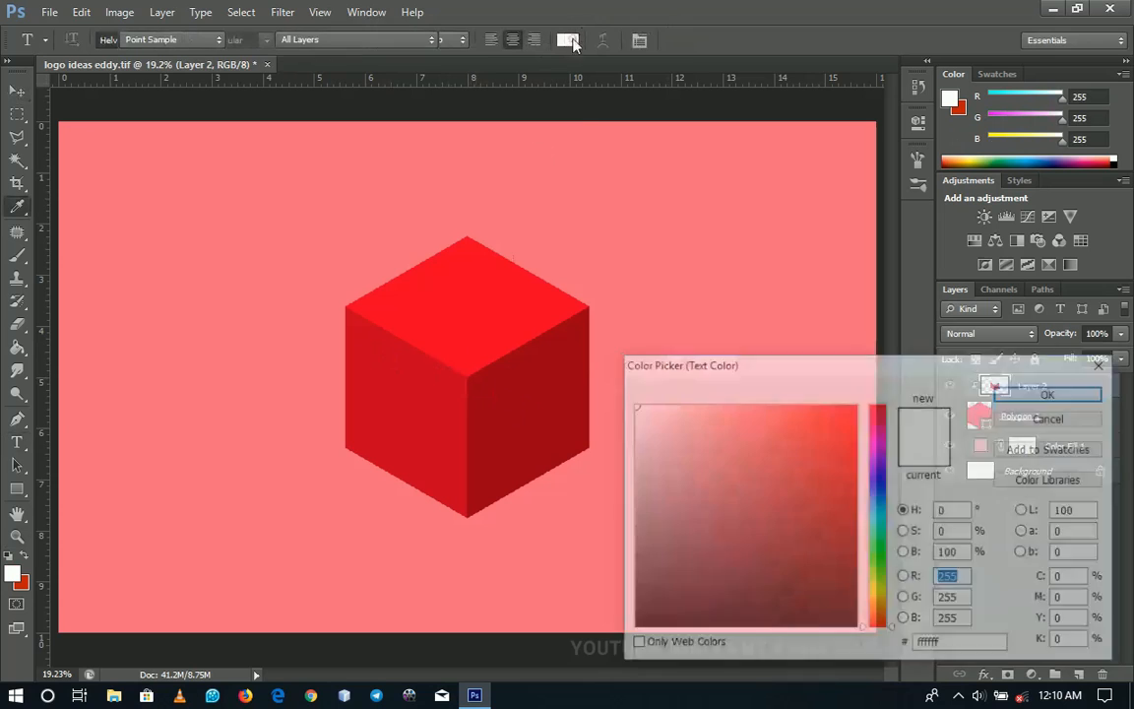
pyautogui.press('Return')
pyautogui.click(456, 374)
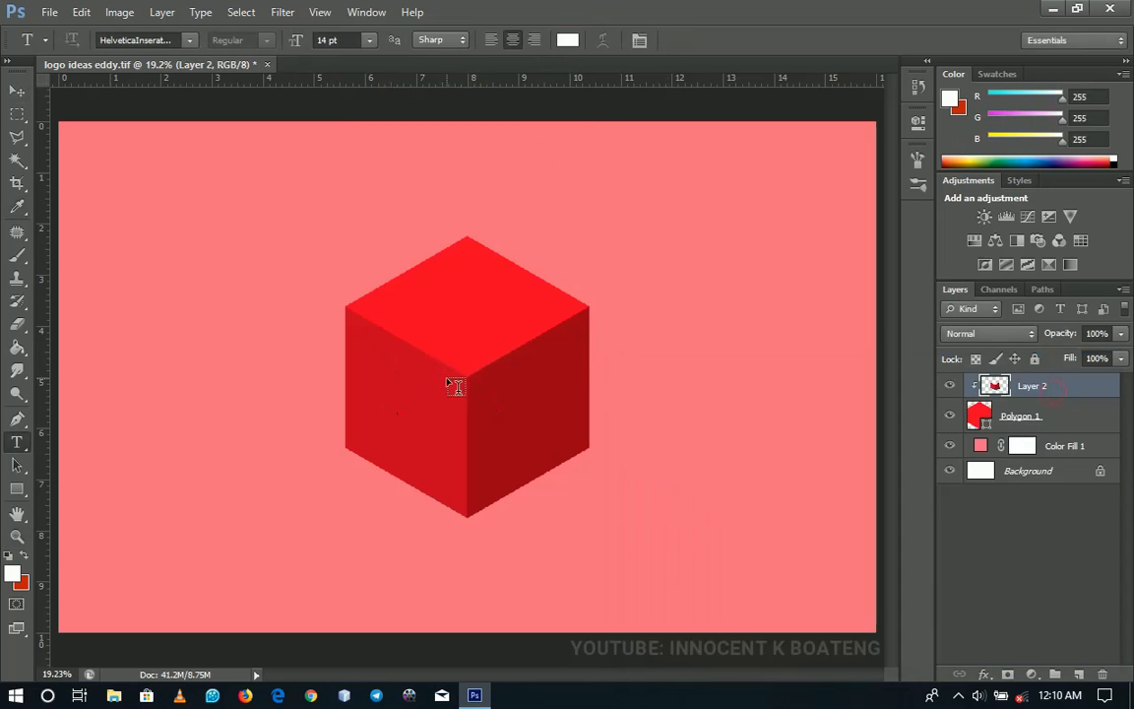
pyautogui.write('e')
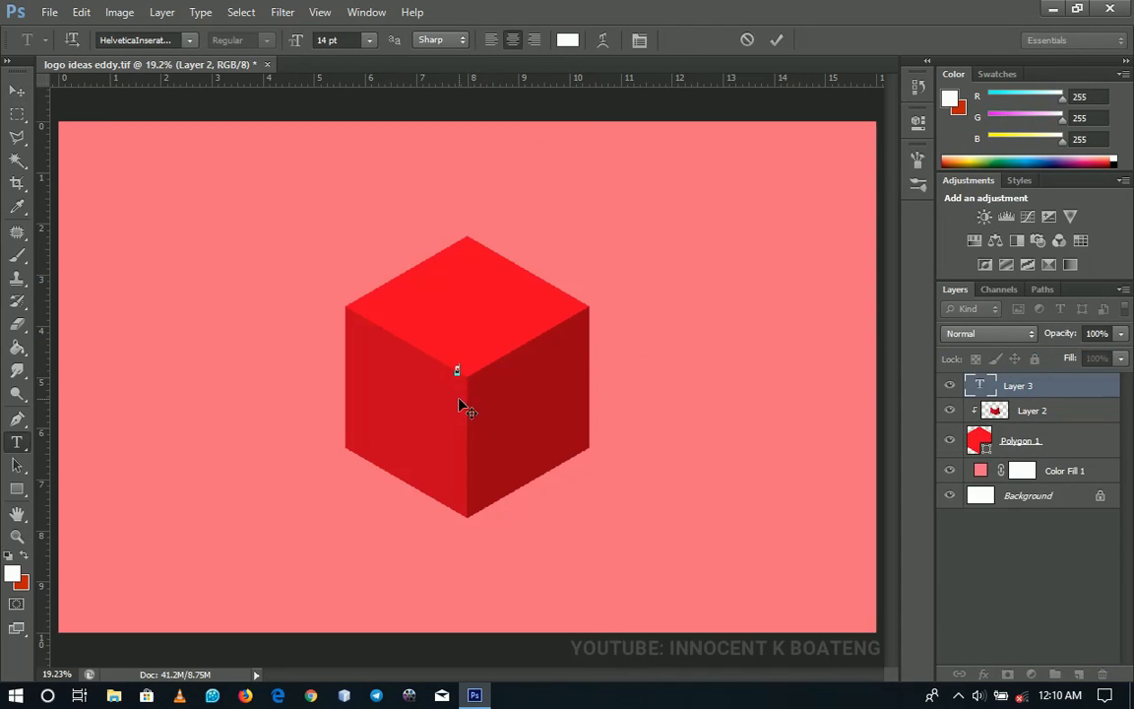
# Scale up the letter "c" and centre it on the cube, and finally delete its text layer
pyautogui.click(16, 92)
pyautogui.hotkey('ctrl', 't')
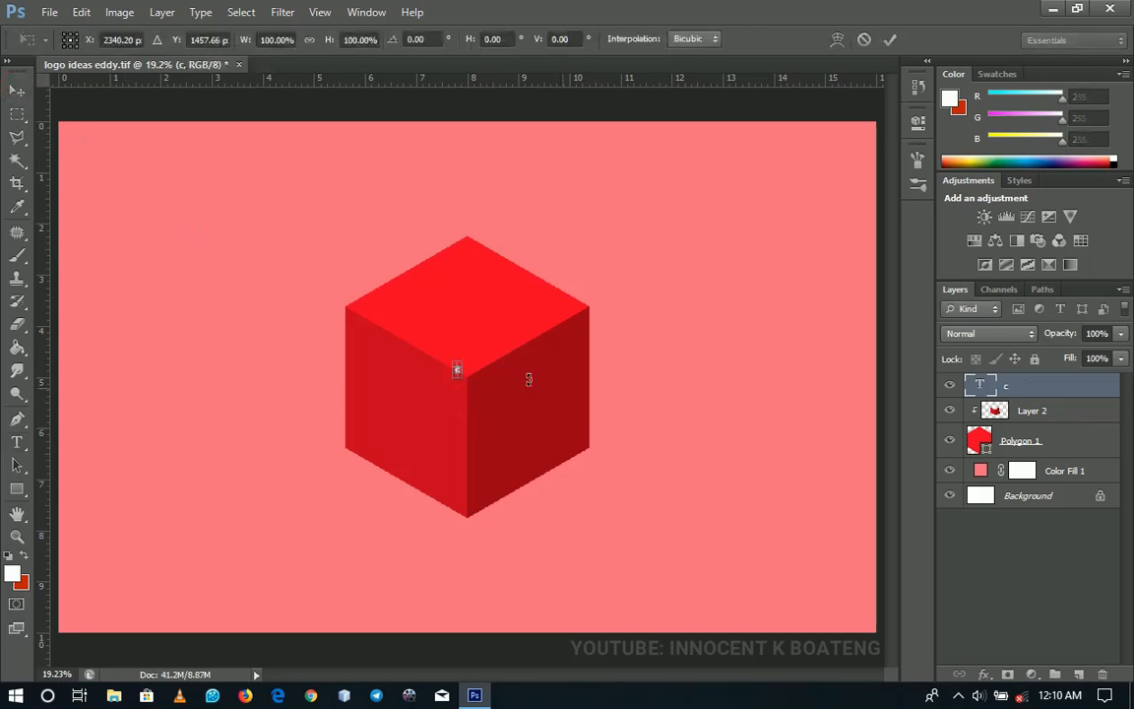
pyautogui.moveTo(463, 358); pyautogui.dragTo(567, 271)
pyautogui.press('Return')
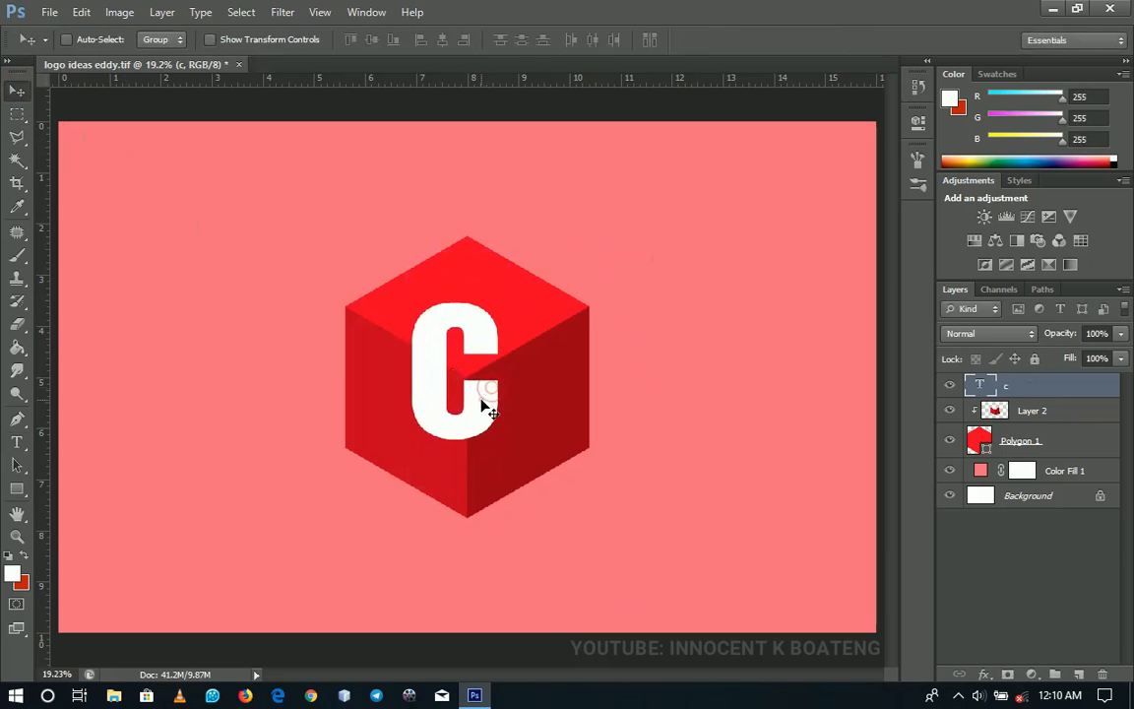
pyautogui.moveTo(487, 400); pyautogui.dragTo(494, 409)
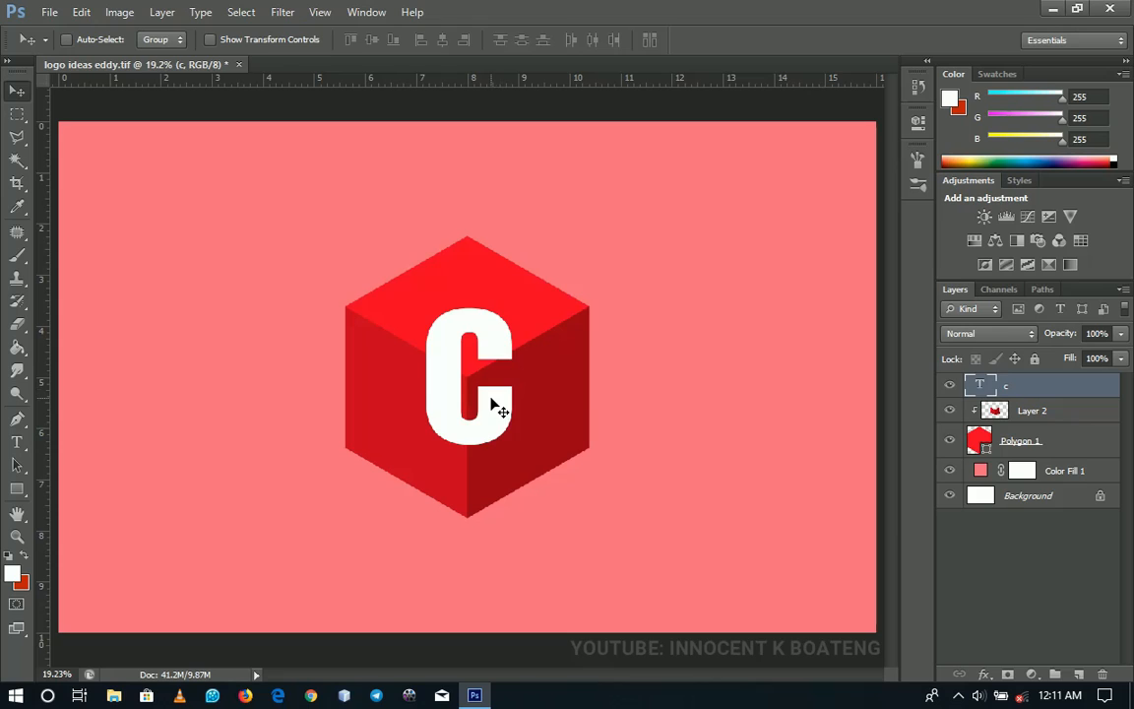
pyautogui.press('Delete')
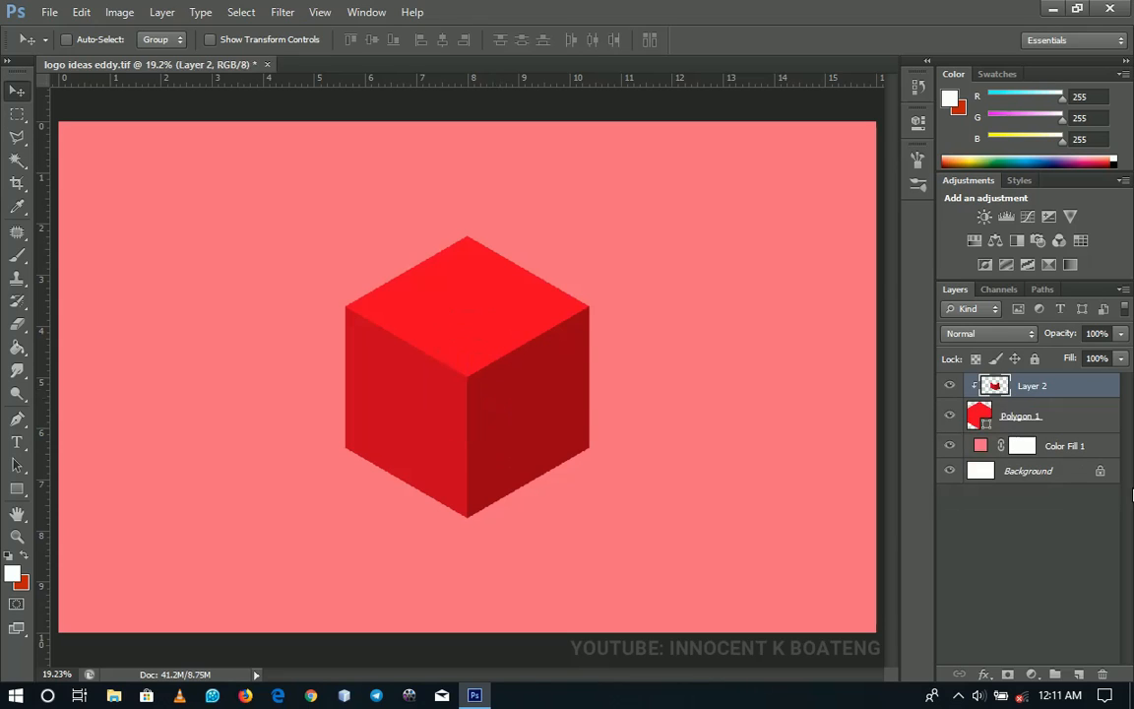